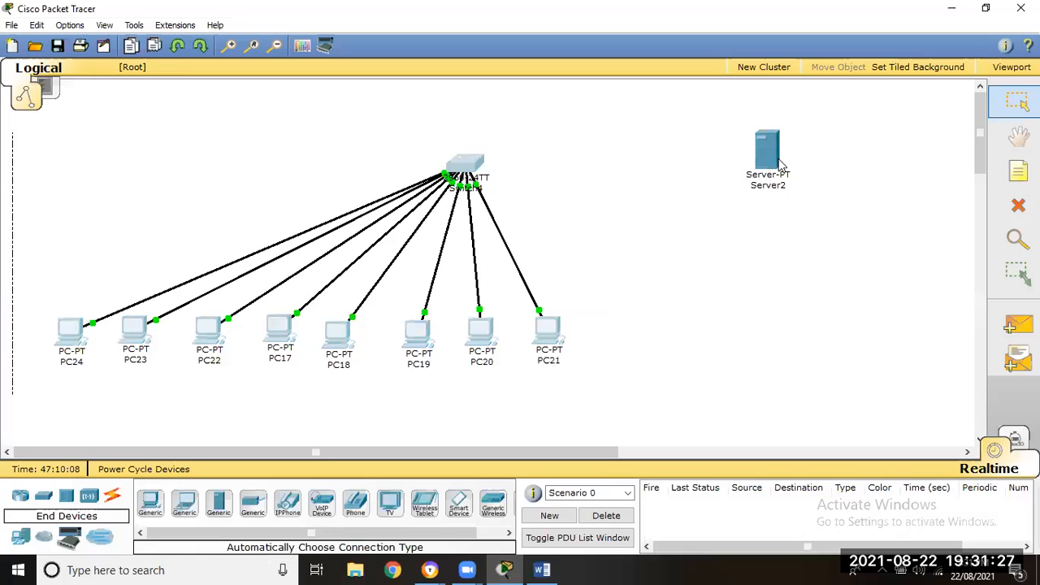
- Connect the switch to Server2 using the automatically chosen connection type, nudging the server's place on the canvas
{"action": "mouse_move", "coordinate": [776, 161]}
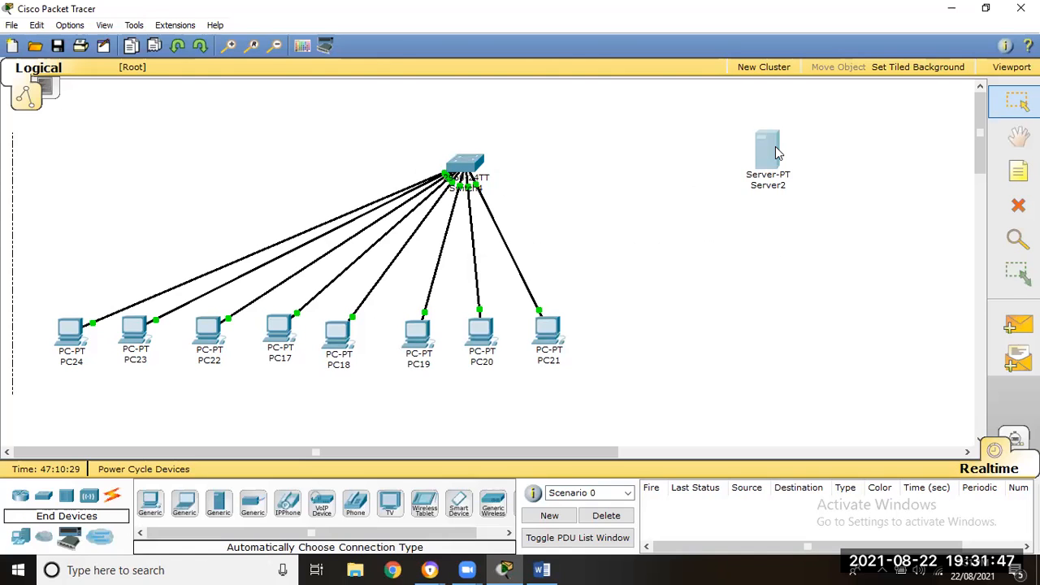
{"action": "left_click_drag", "start_coordinate": [772, 169], "coordinate": [784, 165]}
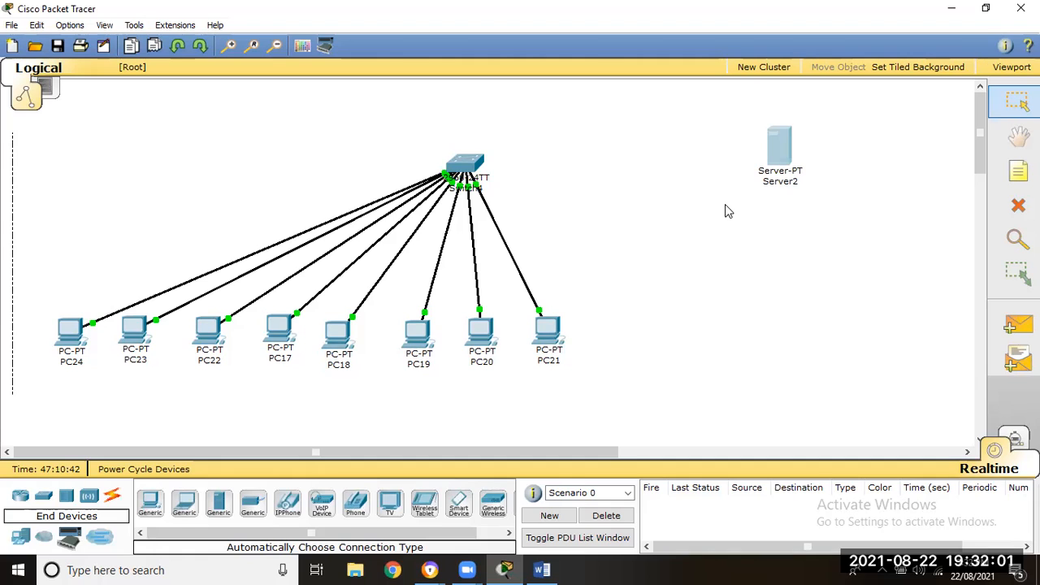
{"action": "left_click_drag", "start_coordinate": [852, 112], "coordinate": [726, 204]}
{"action": "left_click", "coordinate": [114, 497]}
{"action": "left_click", "coordinate": [150, 502]}
{"action": "left_click", "coordinate": [475, 164]}
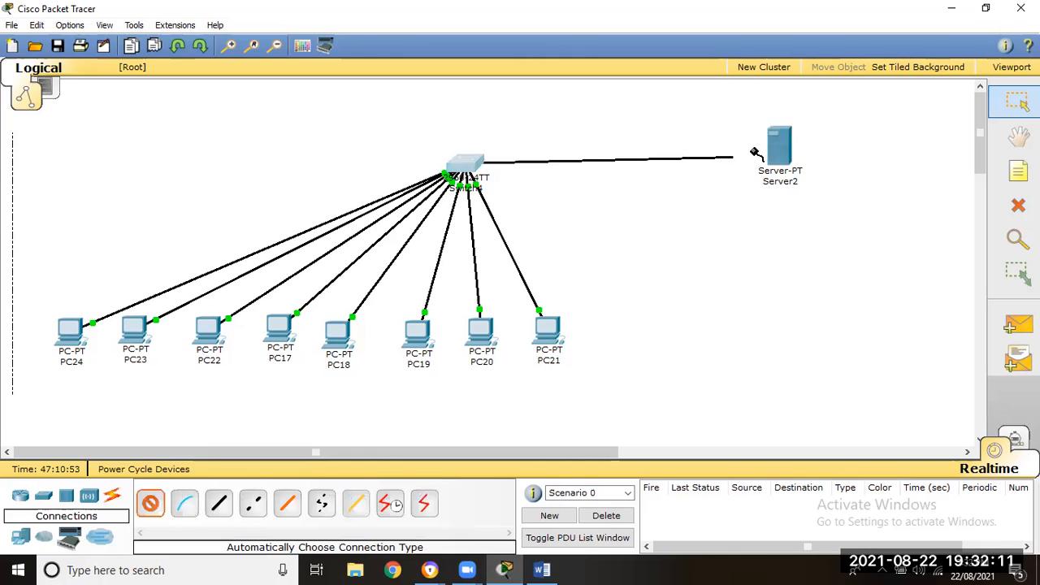
{"action": "left_click", "coordinate": [779, 156]}
{"action": "left_click_drag", "start_coordinate": [782, 168], "coordinate": [782, 172]}
- Open Server2's DHCP service configuration and move its window clear of the topology
{"action": "left_click", "coordinate": [792, 167]}
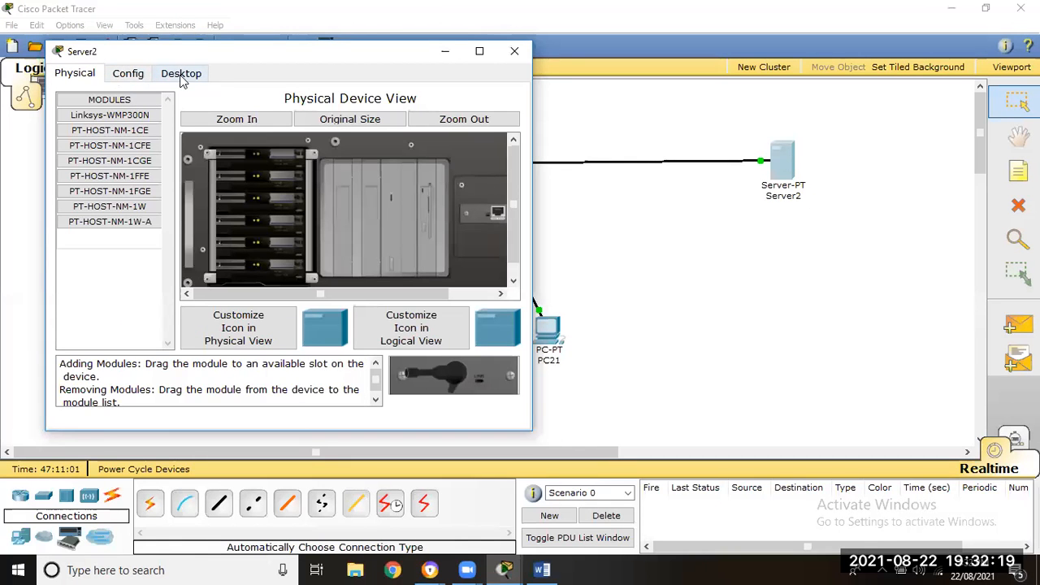
{"action": "left_click_drag", "start_coordinate": [378, 57], "coordinate": [859, 216]}
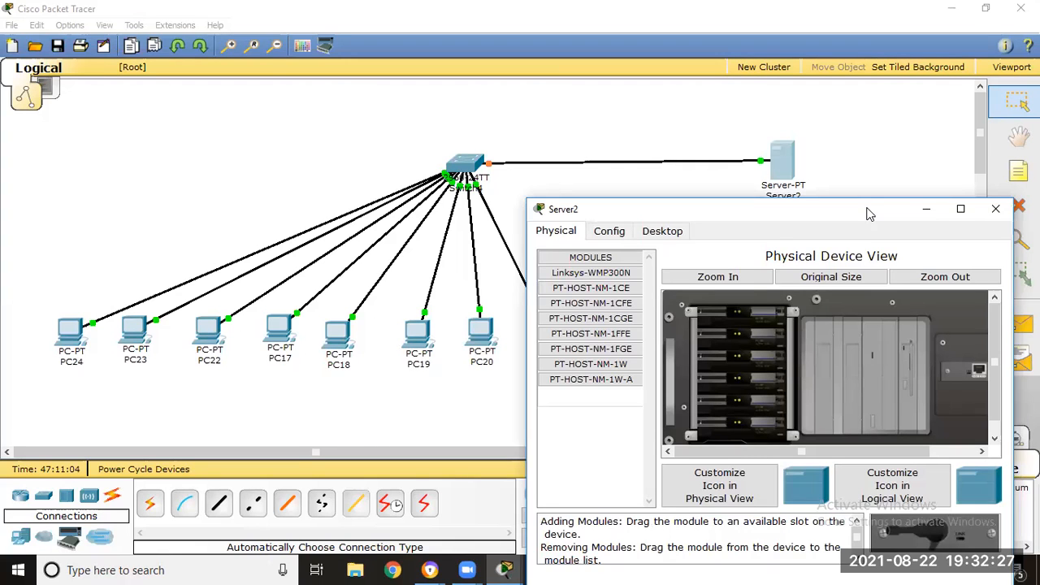
{"action": "left_click_drag", "start_coordinate": [867, 213], "coordinate": [743, 137]}
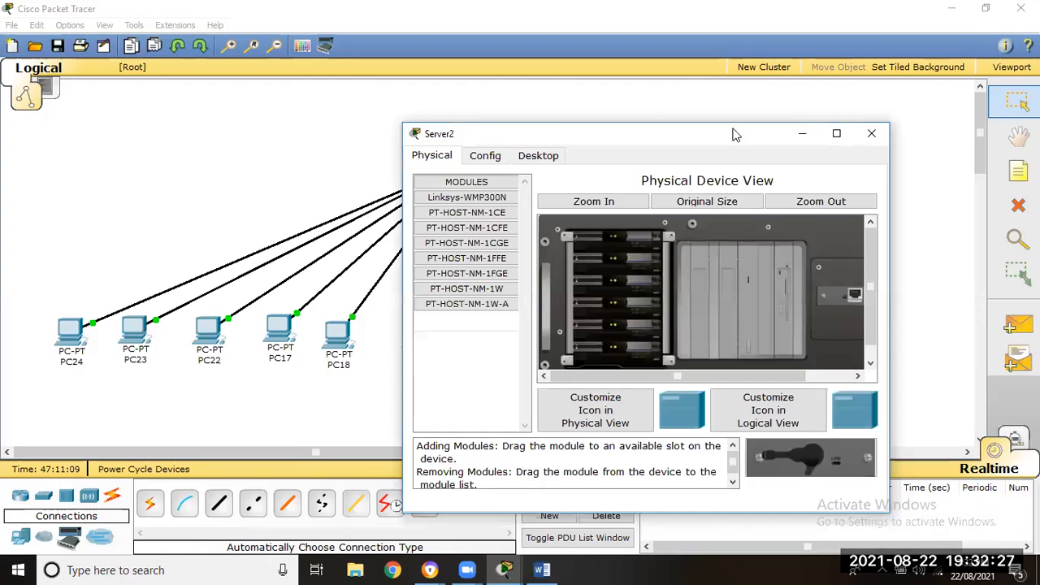
{"action": "left_click", "coordinate": [488, 157]}
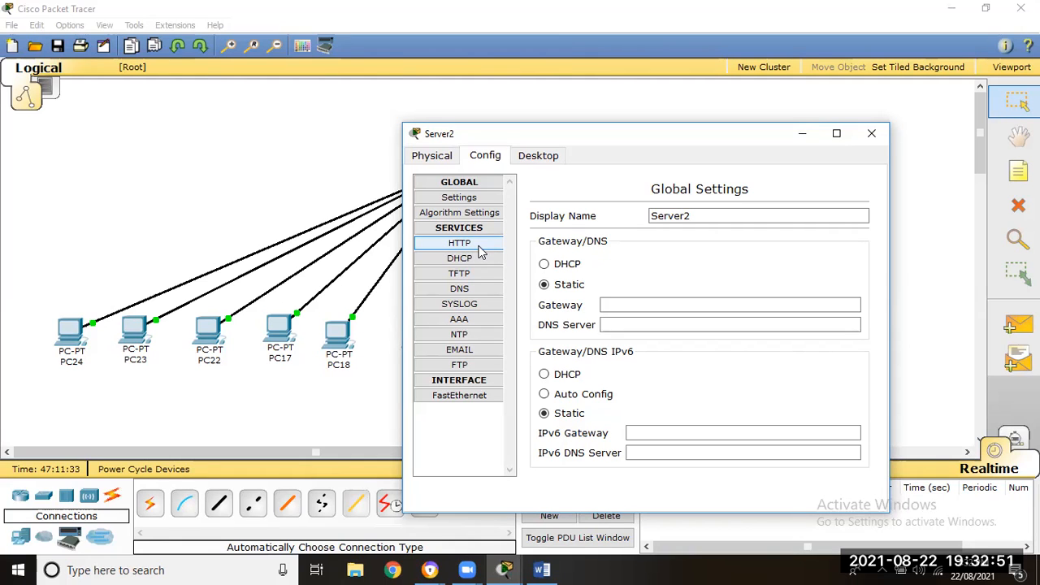
{"action": "left_click", "coordinate": [452, 264]}
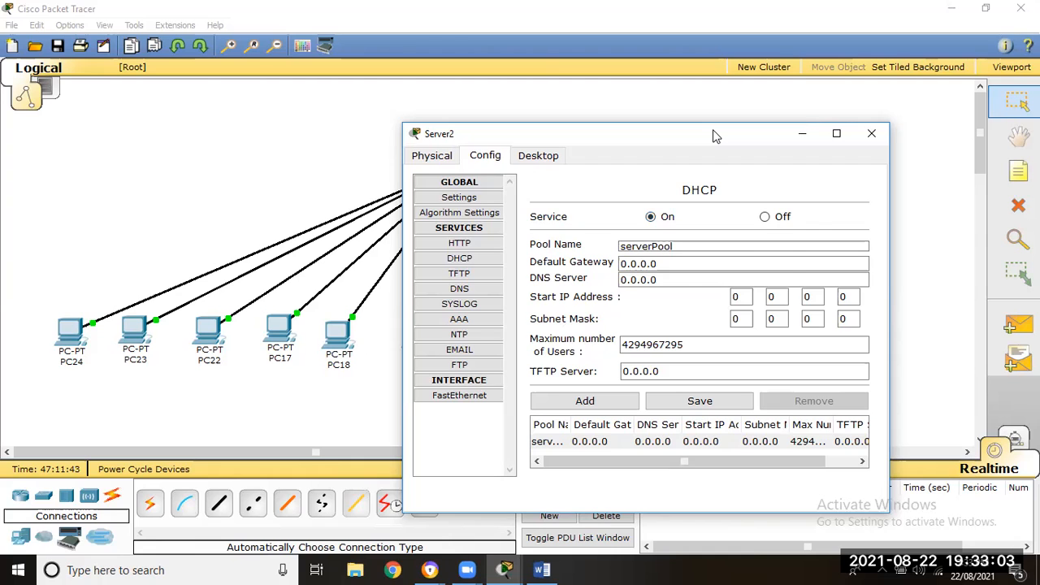
{"action": "left_click_drag", "start_coordinate": [713, 136], "coordinate": [841, 49]}
- Switch to the Word document and review each entry in the range list under the DHCP heading
{"action": "left_click", "coordinate": [542, 569]}
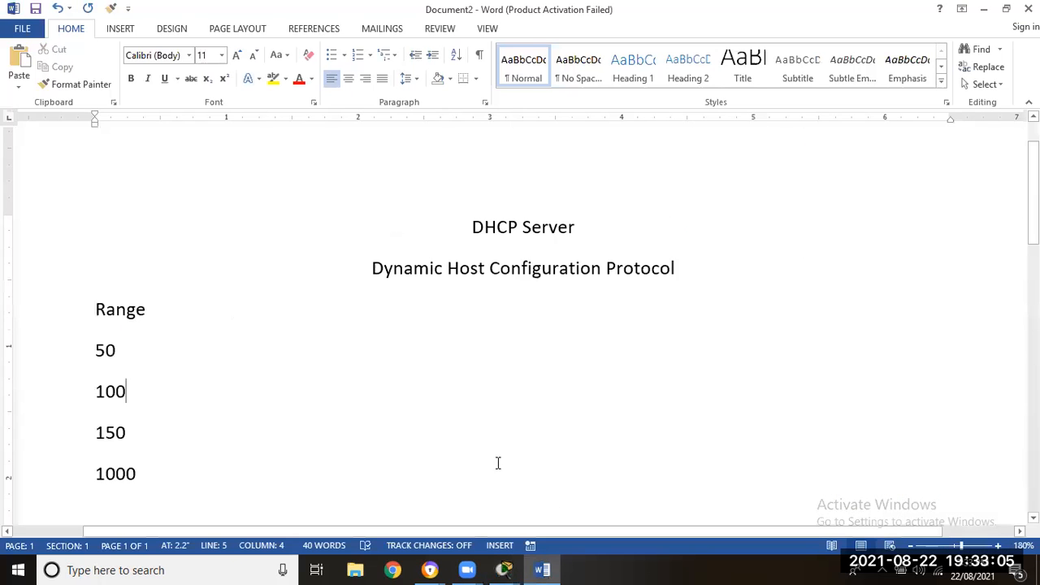
{"action": "left_click_drag", "start_coordinate": [155, 312], "coordinate": [93, 318]}
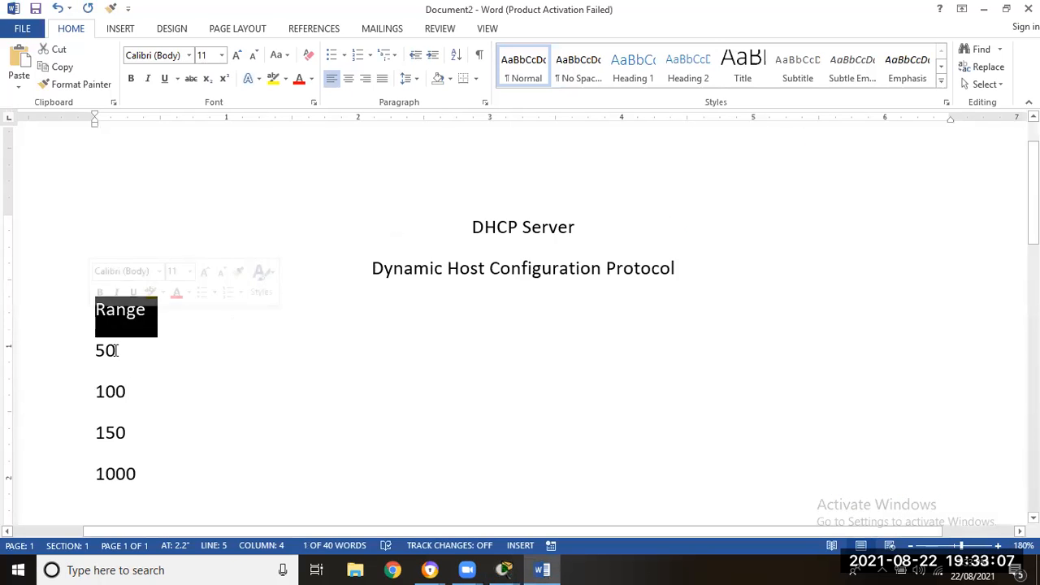
{"action": "left_click_drag", "start_coordinate": [118, 350], "coordinate": [89, 350]}
{"action": "left_click_drag", "start_coordinate": [127, 395], "coordinate": [92, 393]}
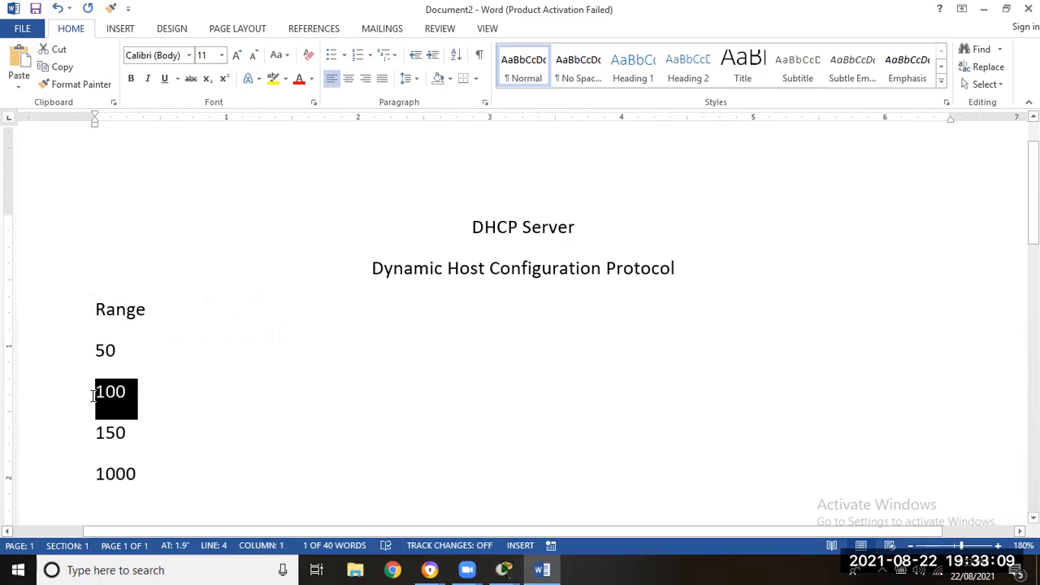
{"action": "left_click_drag", "start_coordinate": [121, 430], "coordinate": [95, 433]}
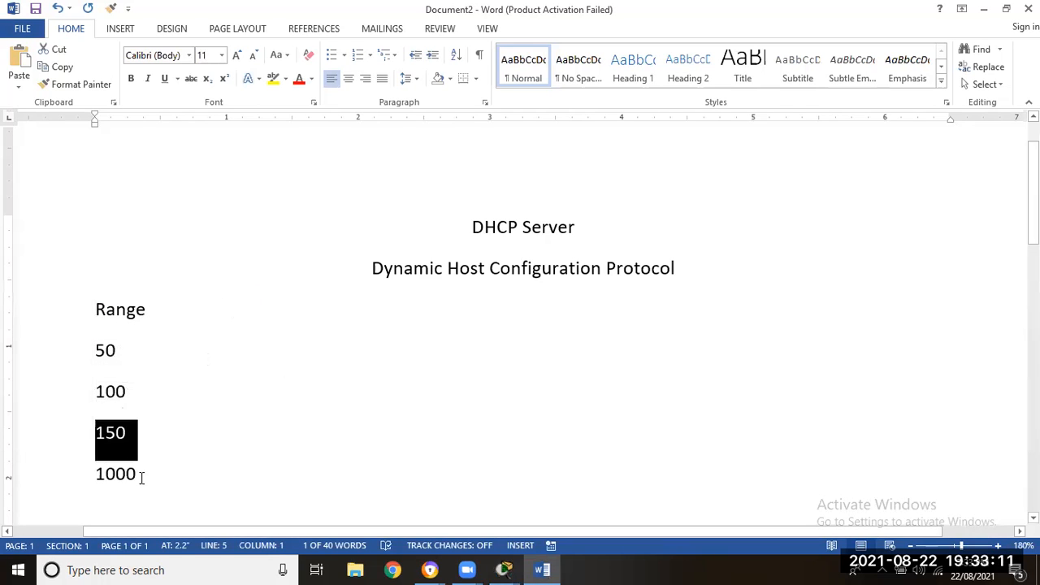
{"action": "left_click_drag", "start_coordinate": [143, 476], "coordinate": [96, 476]}
{"action": "left_click", "coordinate": [170, 499]}
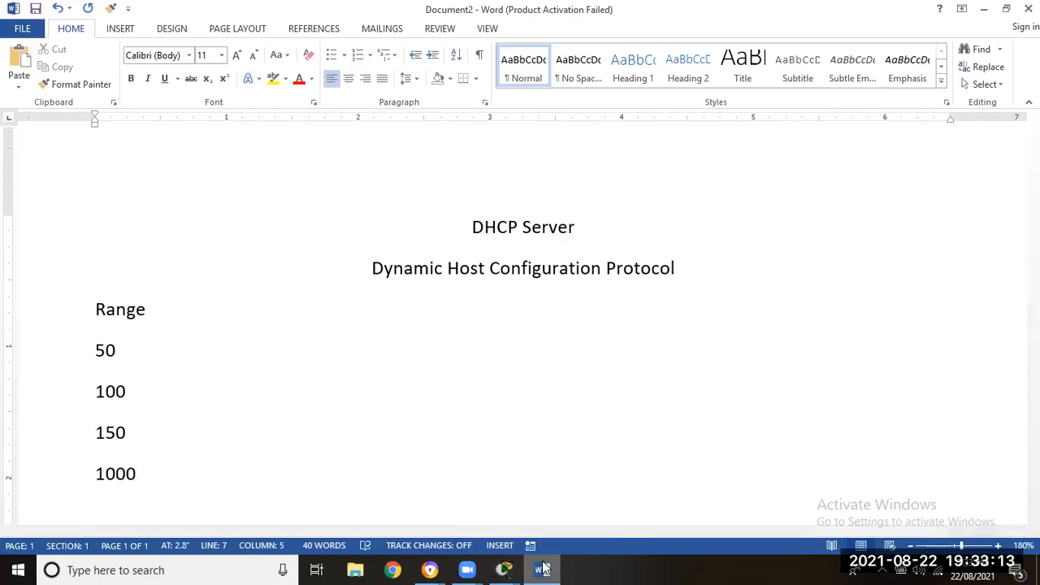
{"action": "mouse_move", "coordinate": [546, 569]}
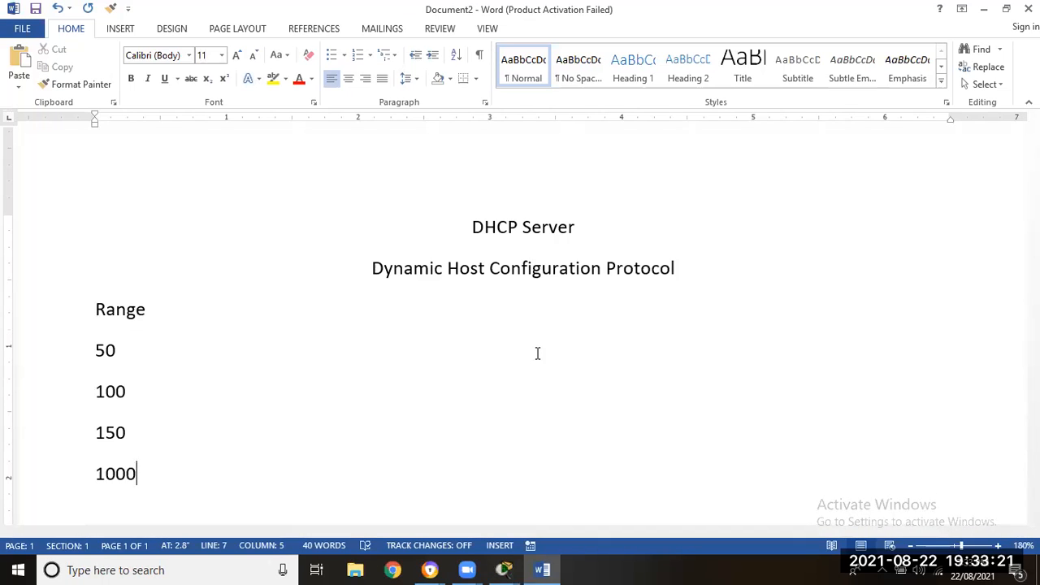
- Change the "Range" line to "Range-Package", highlight the 50 entry, and switch back to Packet Tracer
{"action": "left_click", "coordinate": [223, 302]}
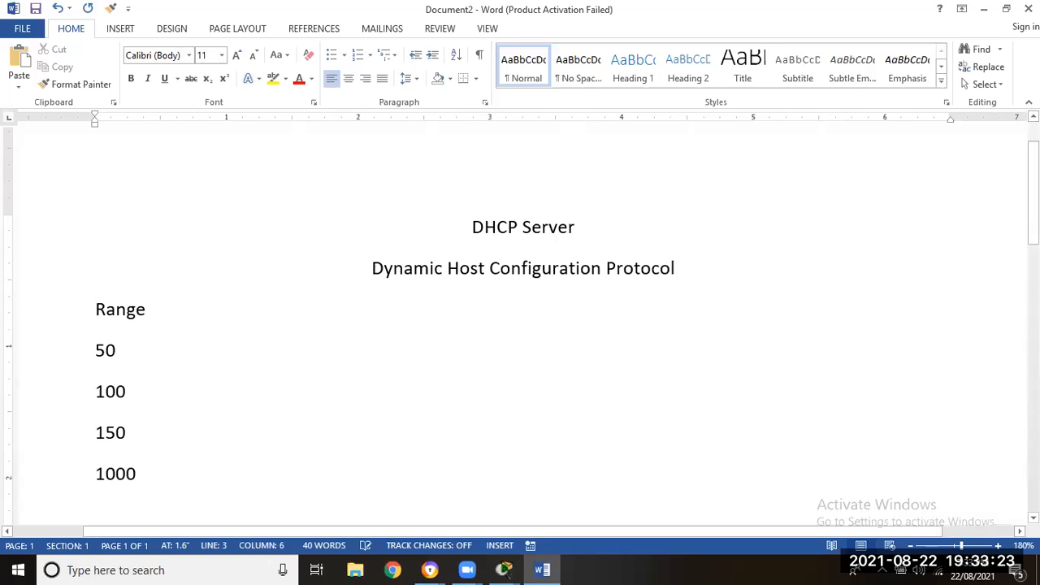
{"action": "type", "text": "Package"}
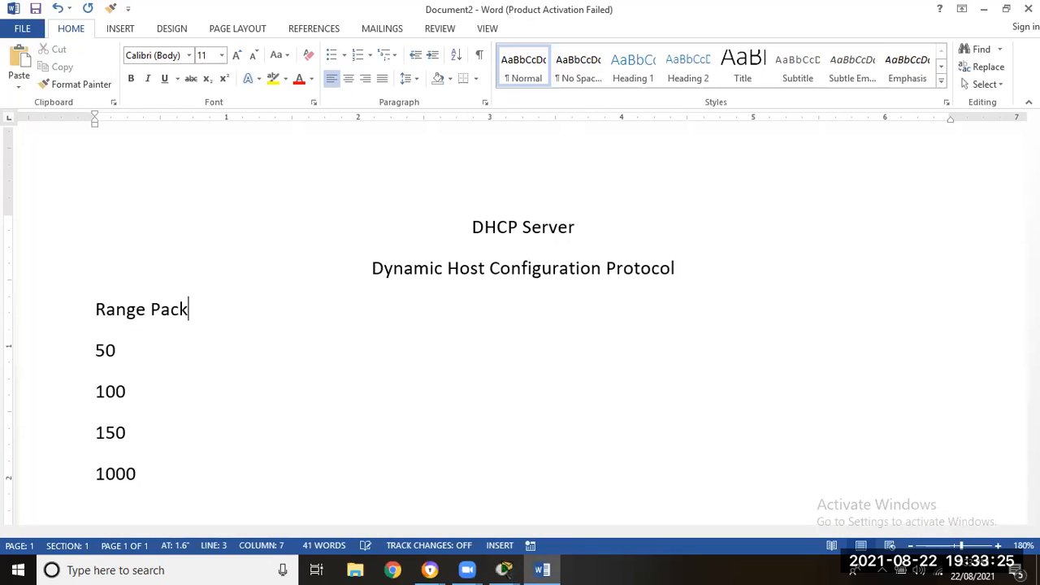
{"action": "key", "text": "Left"}
{"action": "key", "text": "Left"}
{"action": "key", "text": "Left"}
{"action": "key", "text": "Left"}
{"action": "key", "text": "Left"}
{"action": "key", "text": "Left"}
{"action": "key", "text": "Left"}
{"action": "key", "text": "BackSpace"}
{"action": "type", "text": "-"}
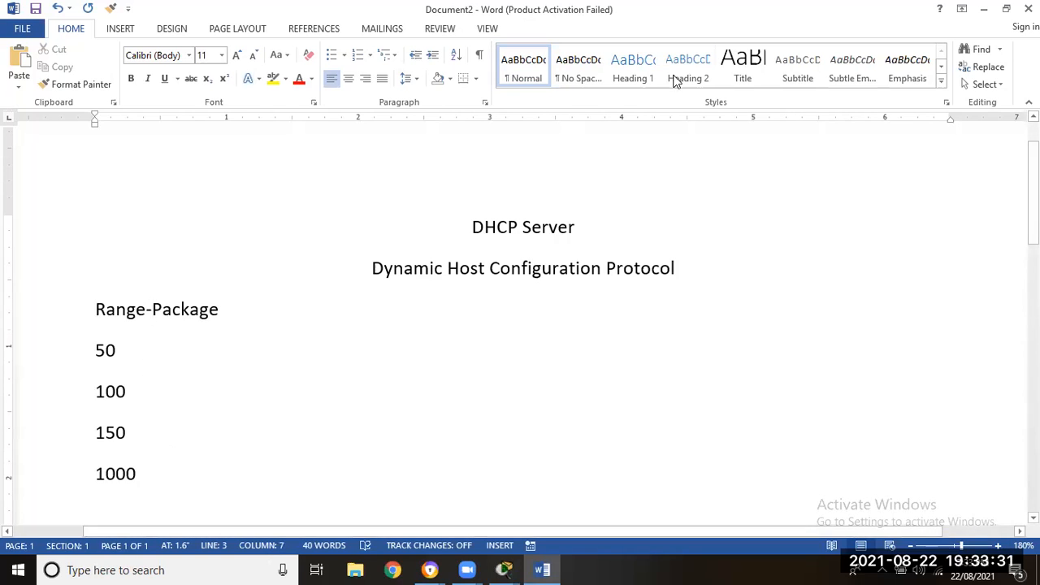
{"action": "left_click_drag", "start_coordinate": [95, 348], "coordinate": [113, 351]}
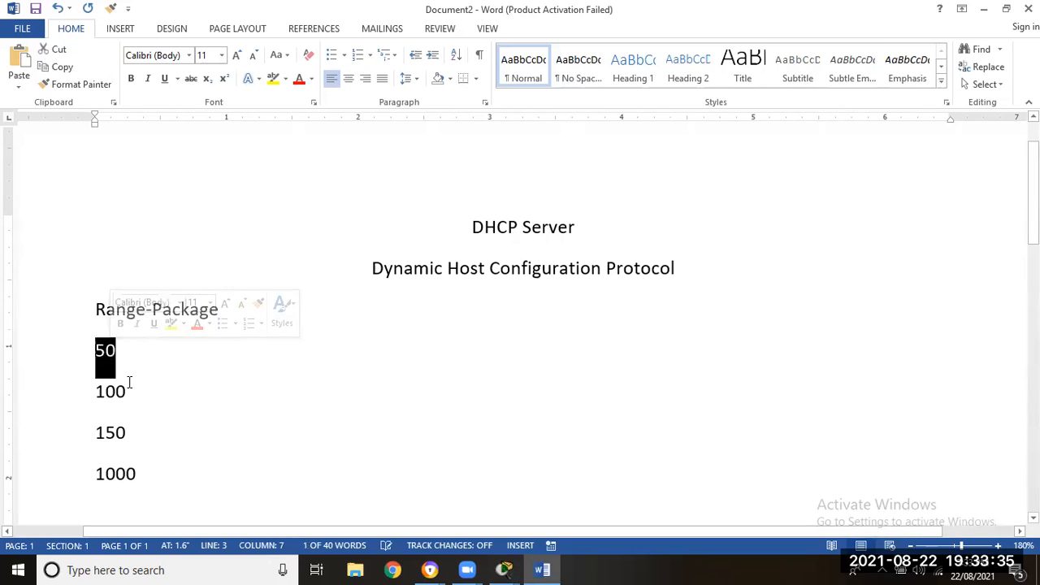
{"action": "left_click", "coordinate": [984, 9]}
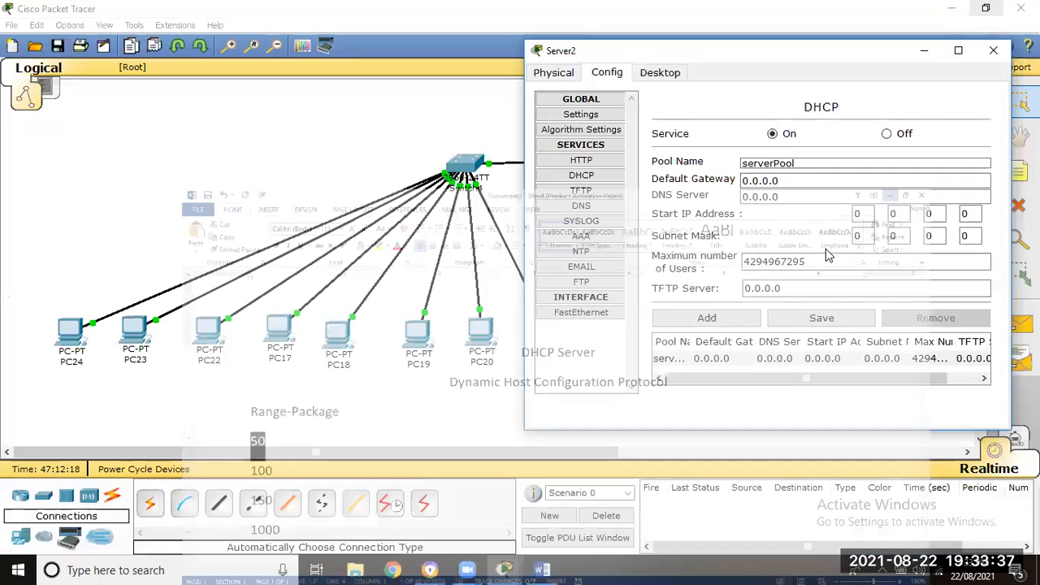
- Set the maximum number of users in the server's DHCP pool to 50
{"action": "mouse_move", "coordinate": [863, 214]}
{"action": "left_mouse_down"}
{"action": "mouse_move", "coordinate": [850, 213]}
{"action": "mouse_move", "coordinate": [897, 216]}
{"action": "mouse_move", "coordinate": [882, 217]}
{"action": "left_mouse_up"}
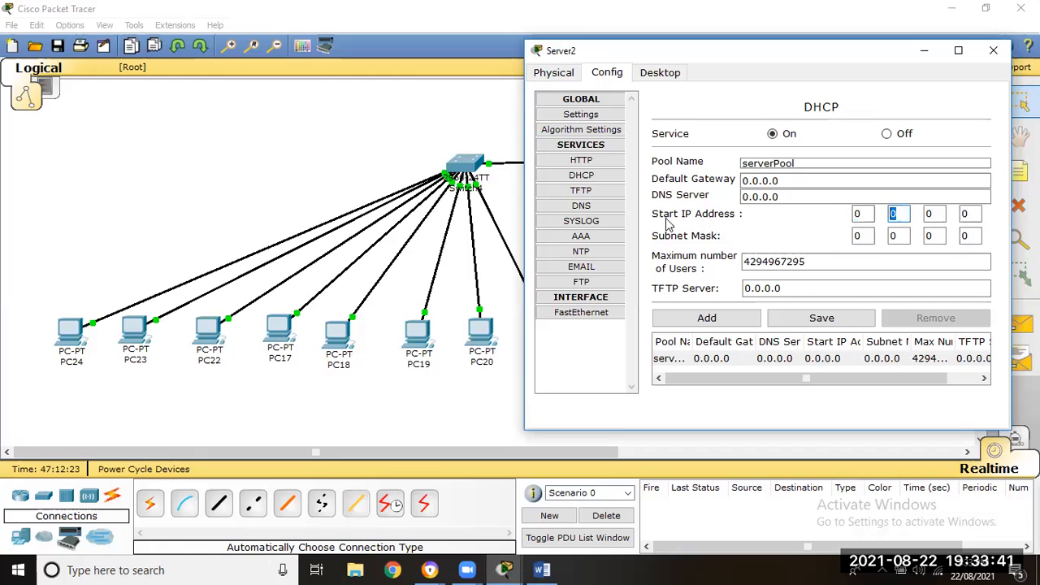
{"action": "left_click_drag", "start_coordinate": [816, 262], "coordinate": [743, 262]}
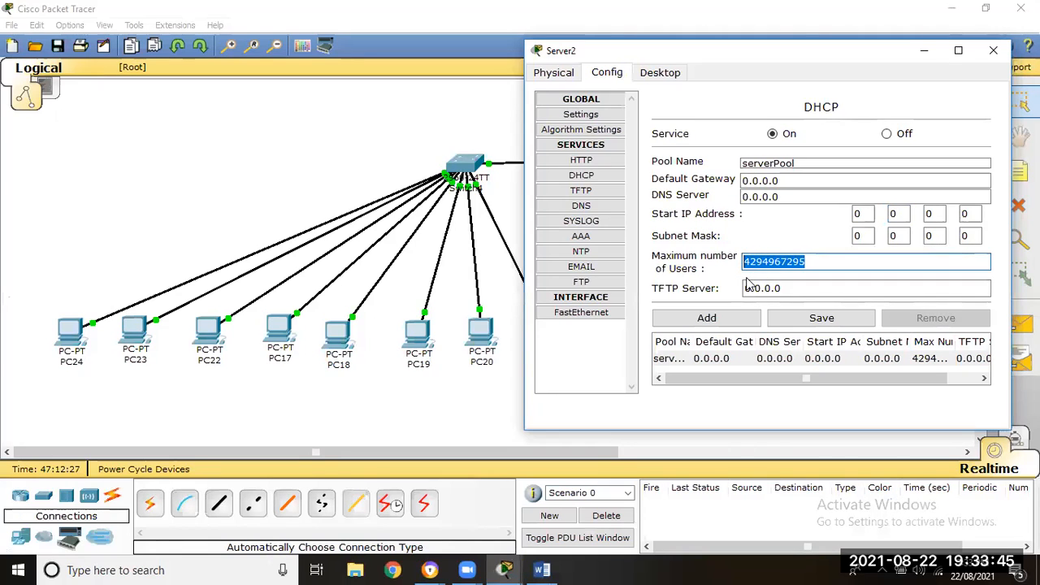
{"action": "left_click_drag", "start_coordinate": [806, 261], "coordinate": [743, 261]}
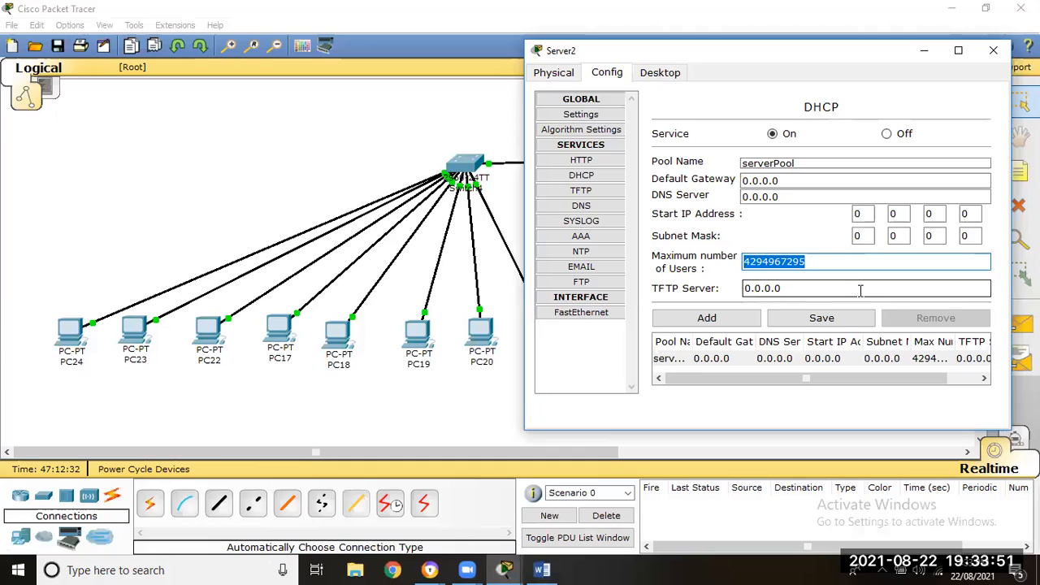
{"action": "type", "text": "50"}
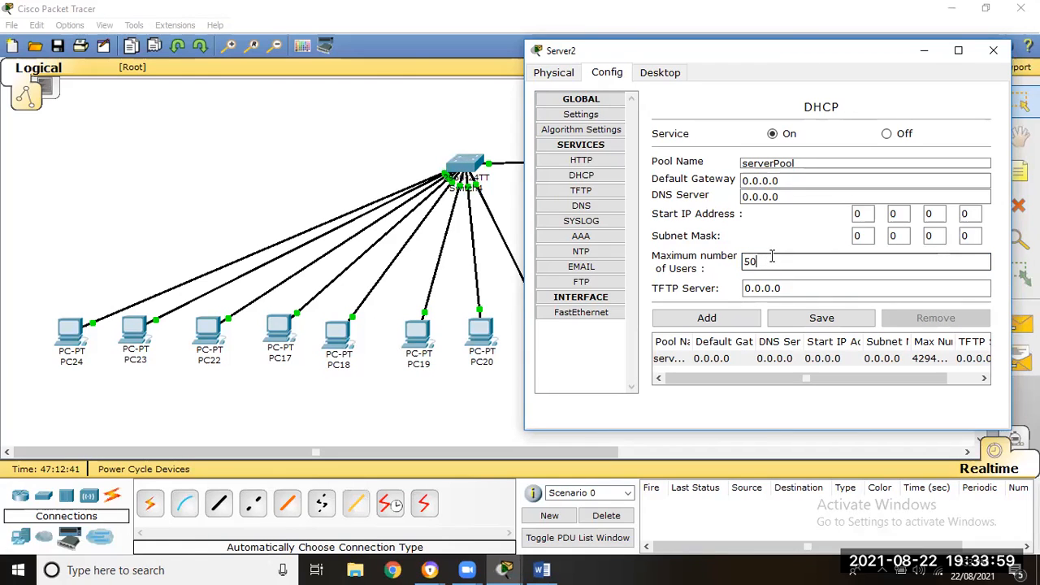
{"action": "double_click", "coordinate": [741, 266]}
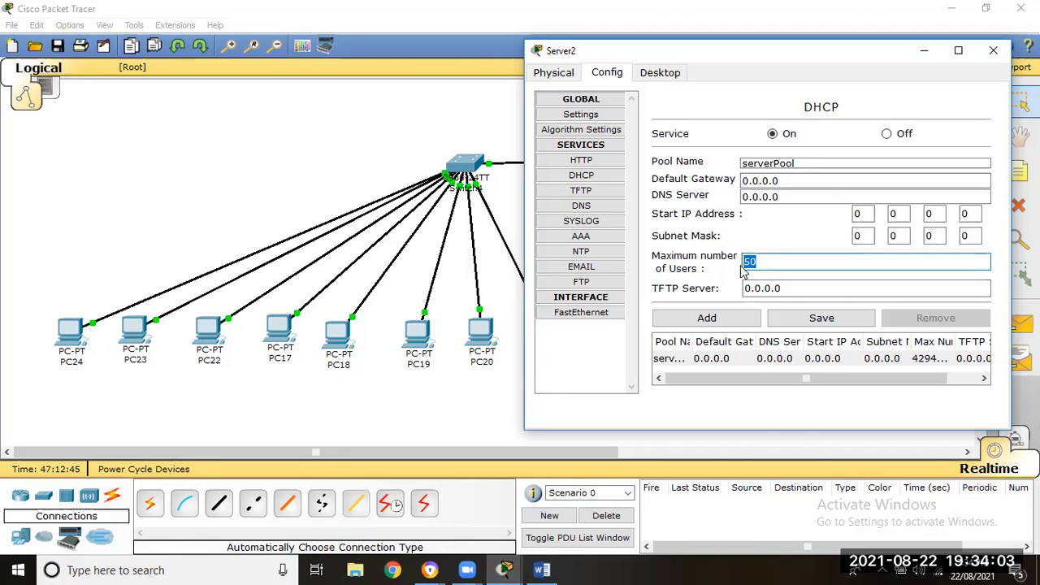
{"action": "double_click", "coordinate": [856, 213]}
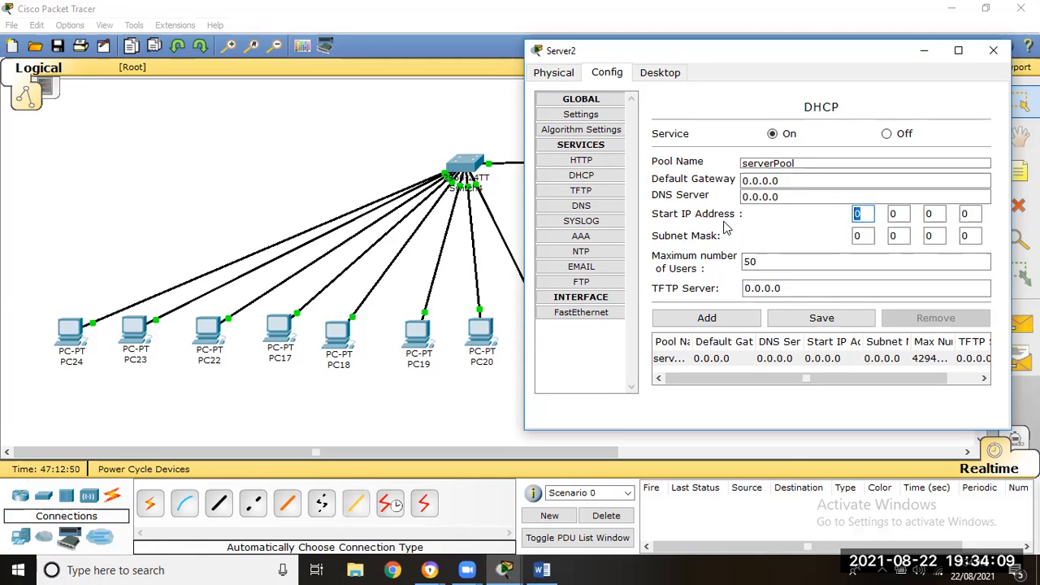
- Give Server2 the static IP address 192.168.1.1 with subnet mask 255.255.255.0
{"action": "left_click", "coordinate": [671, 80]}
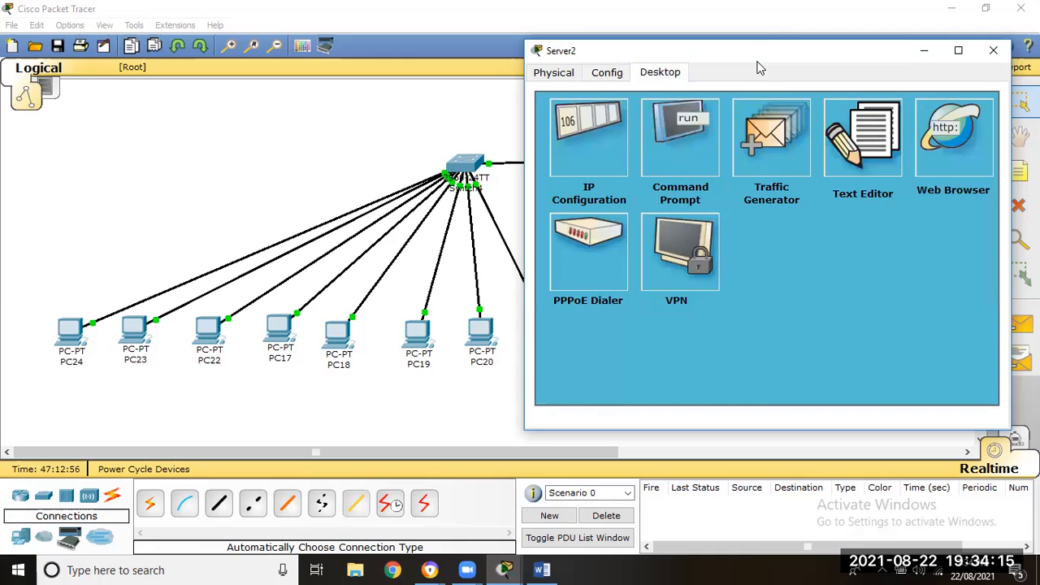
{"action": "left_click_drag", "start_coordinate": [756, 52], "coordinate": [779, 213]}
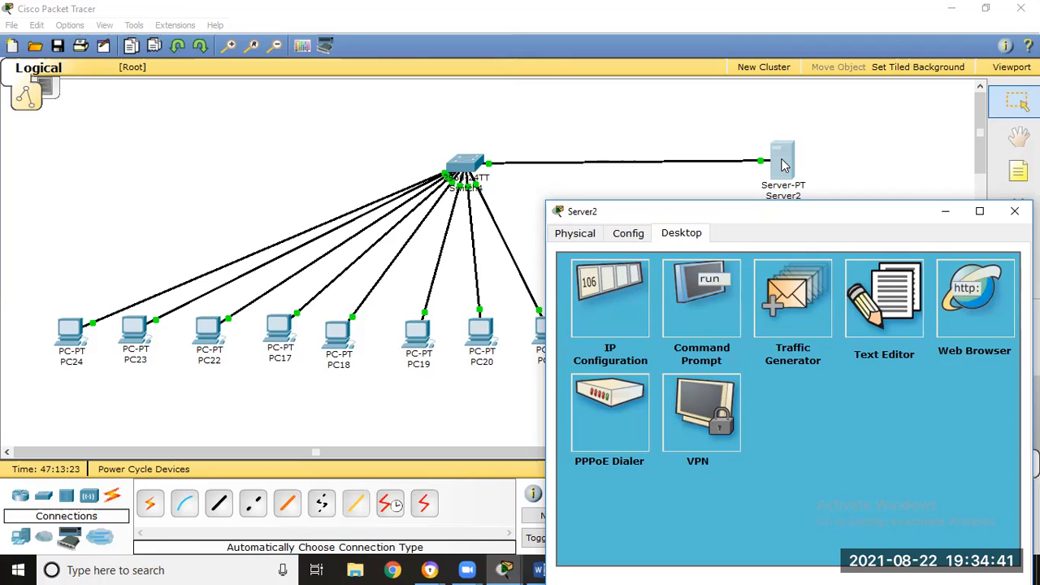
{"action": "left_click", "coordinate": [617, 289]}
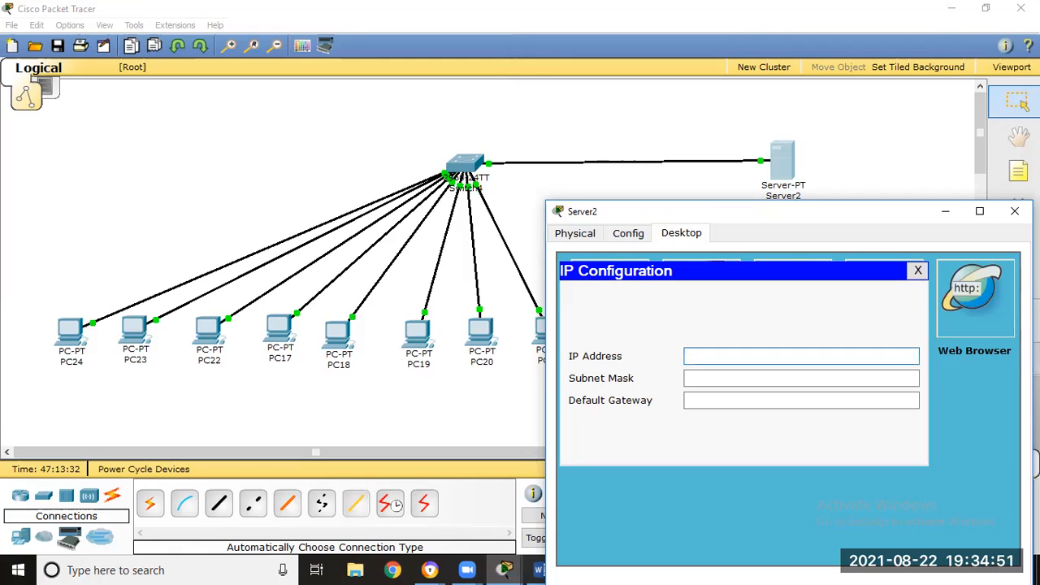
{"action": "type", "text": "192.168.1.1"}
{"action": "left_click", "coordinate": [794, 381]}
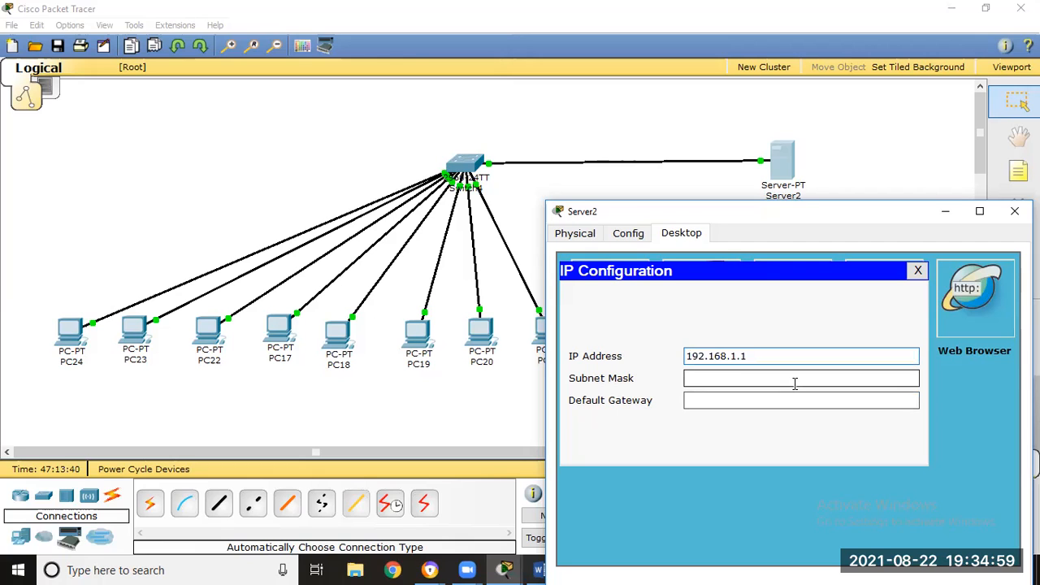
{"action": "type", "text": "255.255.255.0"}
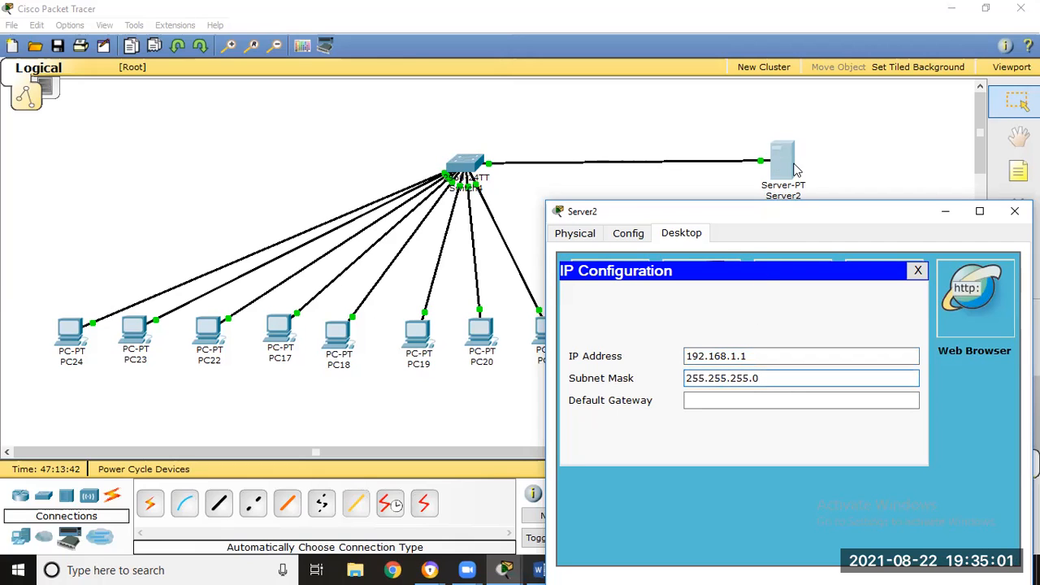
{"action": "left_click", "coordinate": [918, 270]}
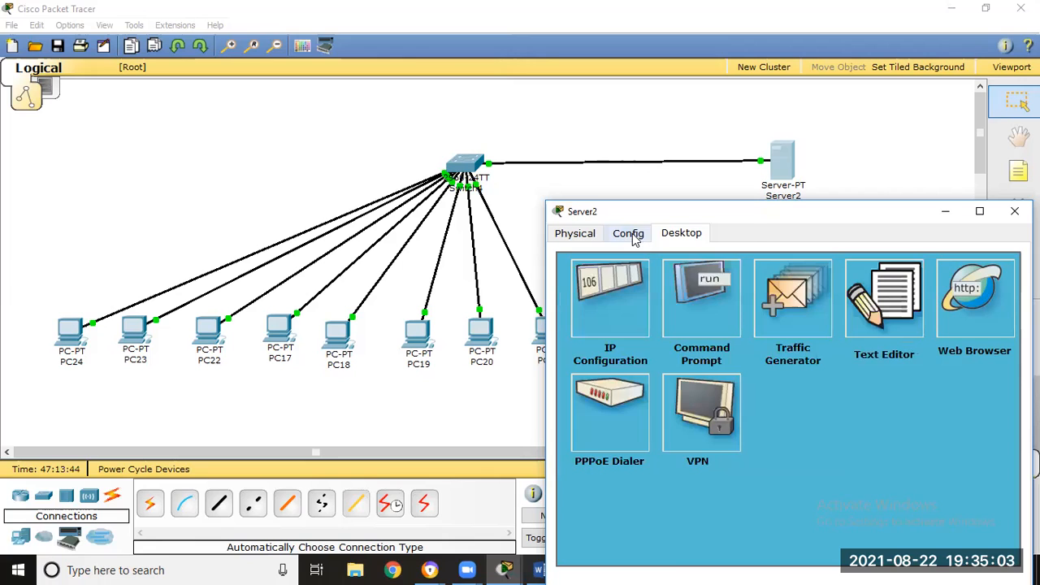
- Compare the start IP address of the DHCP pool with the address in Server2's IP configuration
{"action": "left_click", "coordinate": [630, 236]}
{"action": "left_click", "coordinate": [611, 342]}
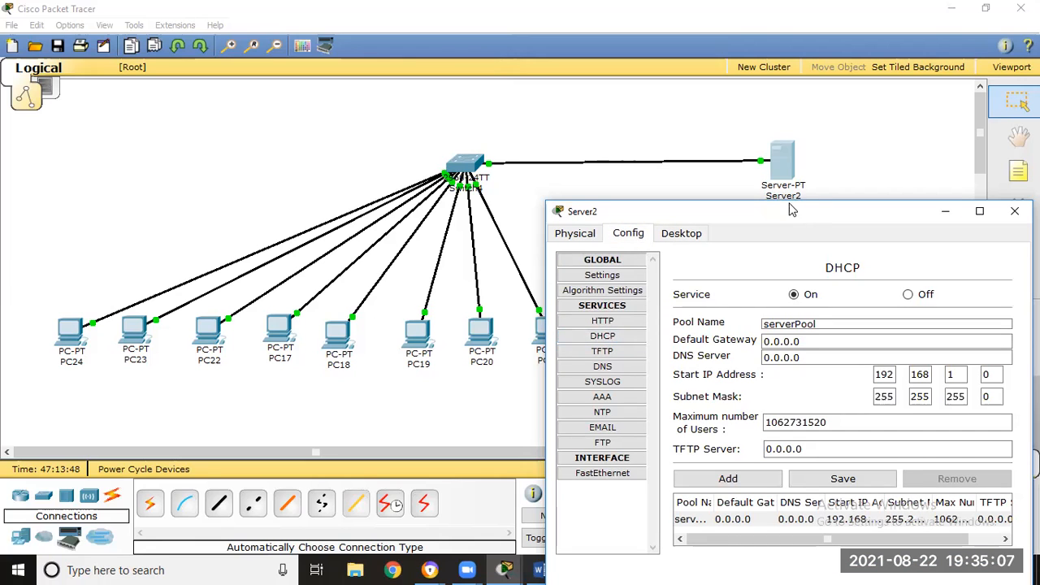
{"action": "left_click_drag", "start_coordinate": [792, 210], "coordinate": [603, 91]}
{"action": "double_click", "coordinate": [720, 257]}
{"action": "double_click", "coordinate": [686, 256]}
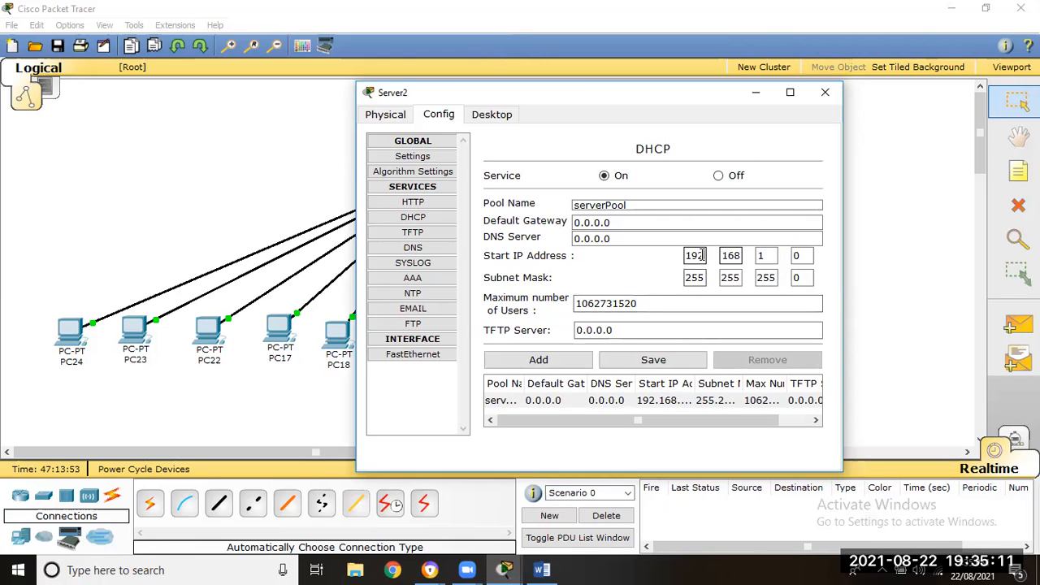
{"action": "double_click", "coordinate": [730, 256]}
{"action": "double_click", "coordinate": [761, 256]}
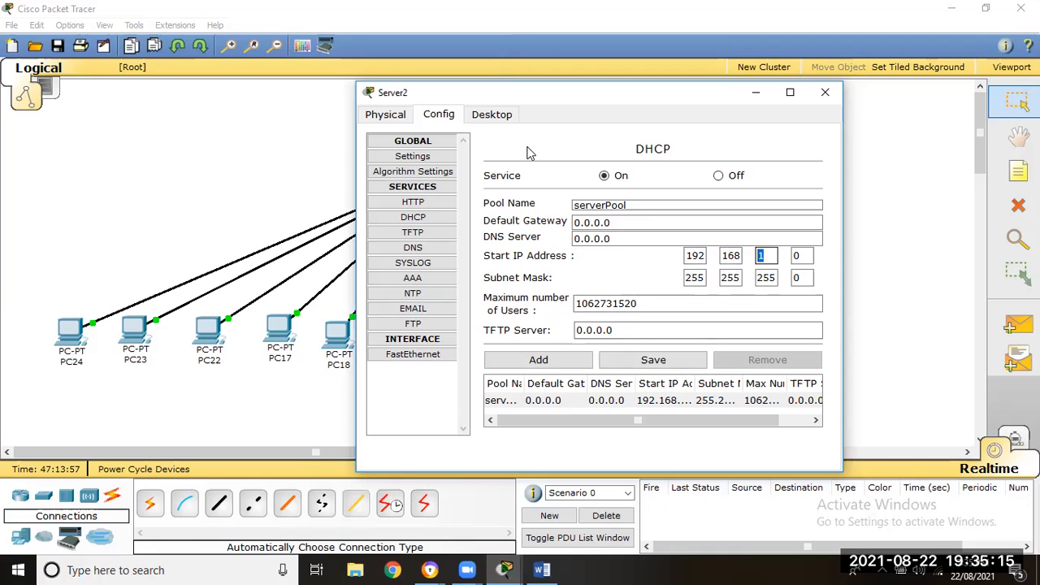
{"action": "left_click", "coordinate": [491, 114]}
{"action": "left_click", "coordinate": [415, 174]}
{"action": "left_click_drag", "start_coordinate": [592, 239], "coordinate": [491, 235]}
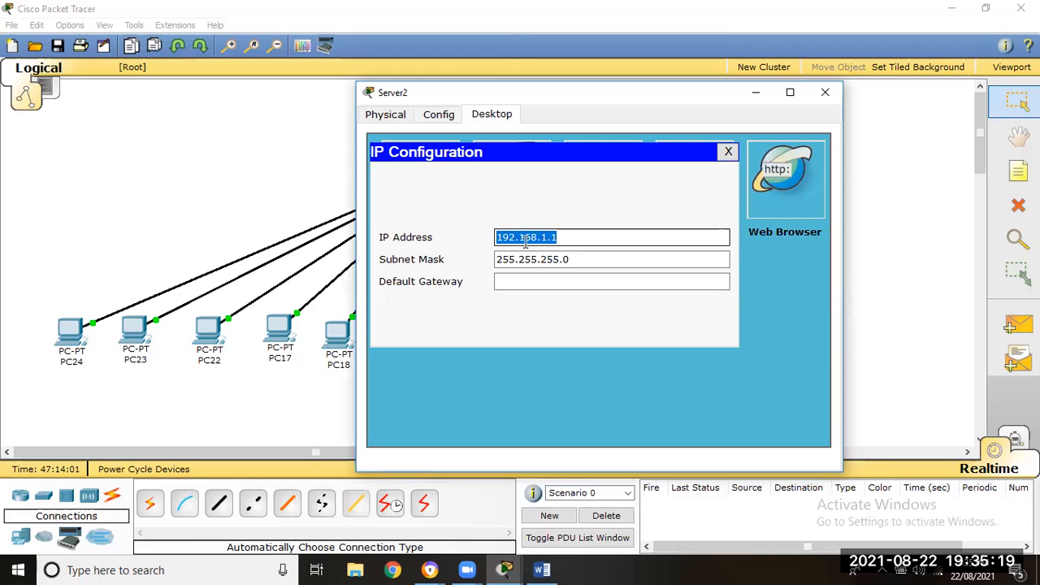
- Set the start IP address of Server2's DHCP pool to 192.168.1.100
{"action": "left_click", "coordinate": [728, 152]}
{"action": "left_click", "coordinate": [448, 114]}
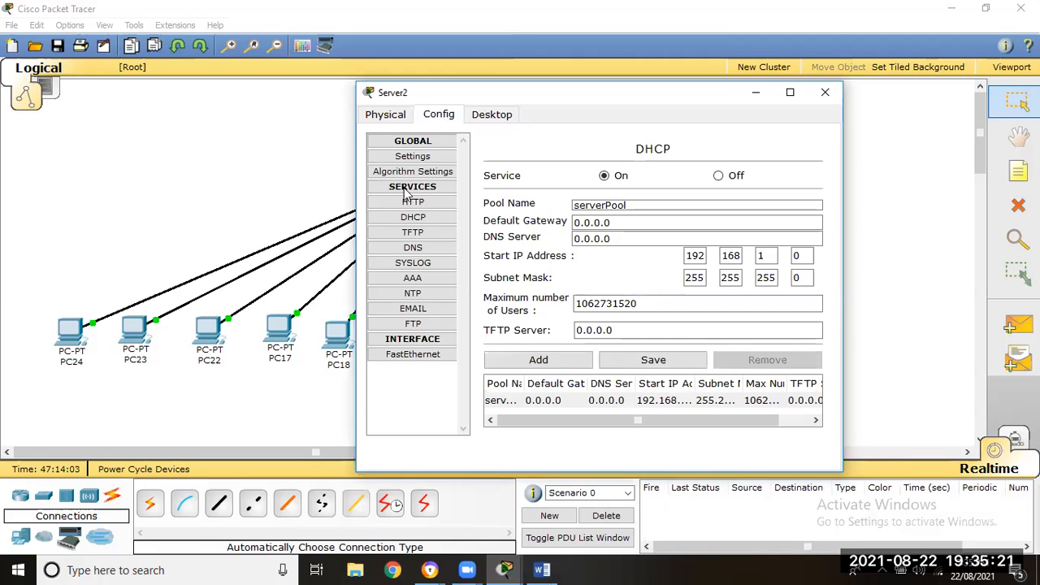
{"action": "double_click", "coordinate": [804, 255]}
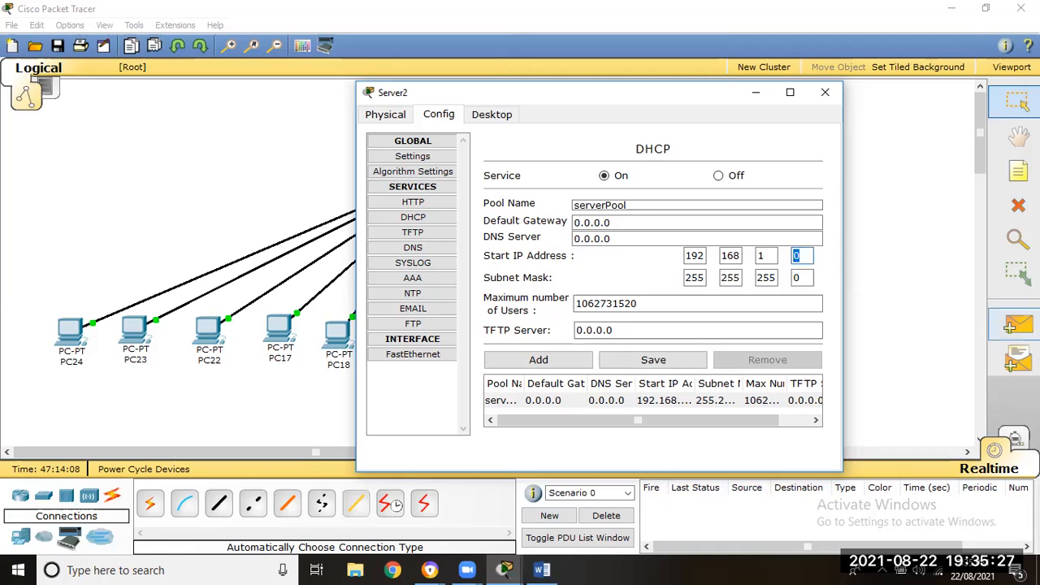
{"action": "type", "text": "100"}
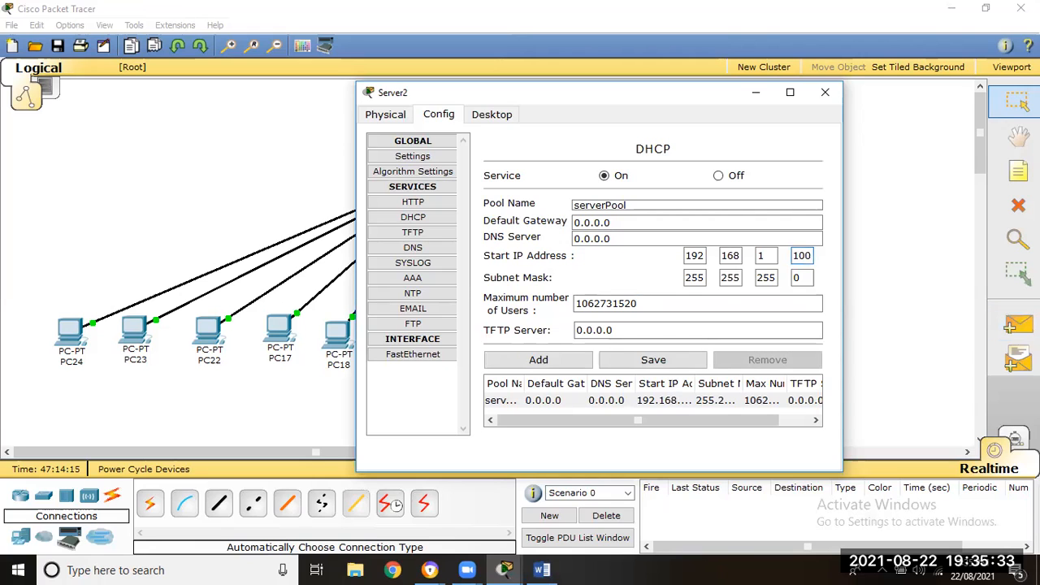
{"action": "left_click_drag", "start_coordinate": [813, 256], "coordinate": [796, 255]}
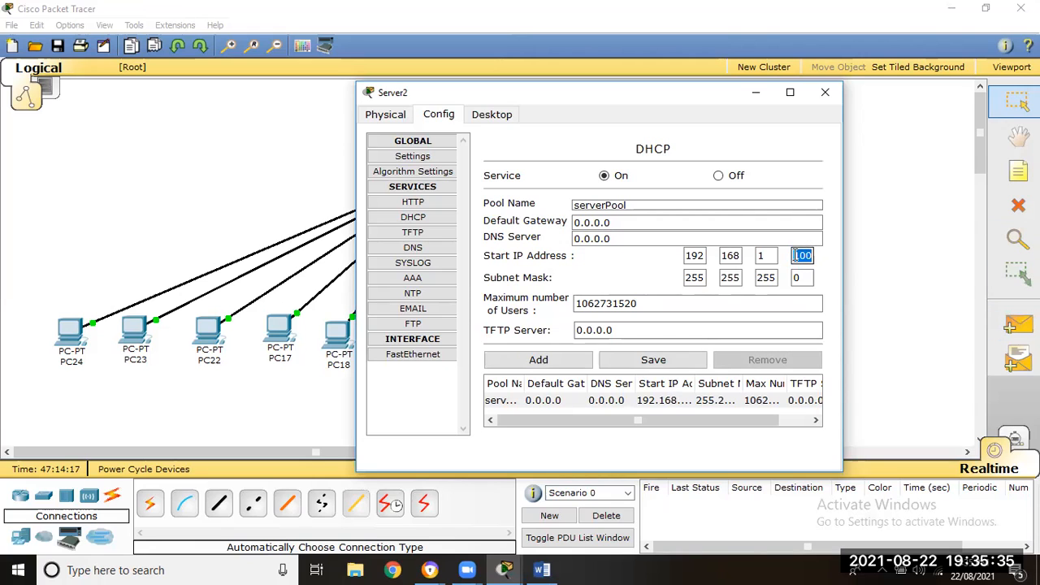
- Set the pool's maximum number of users to 50 and save the changes to serverPool
{"action": "left_click_drag", "start_coordinate": [659, 301], "coordinate": [551, 309]}
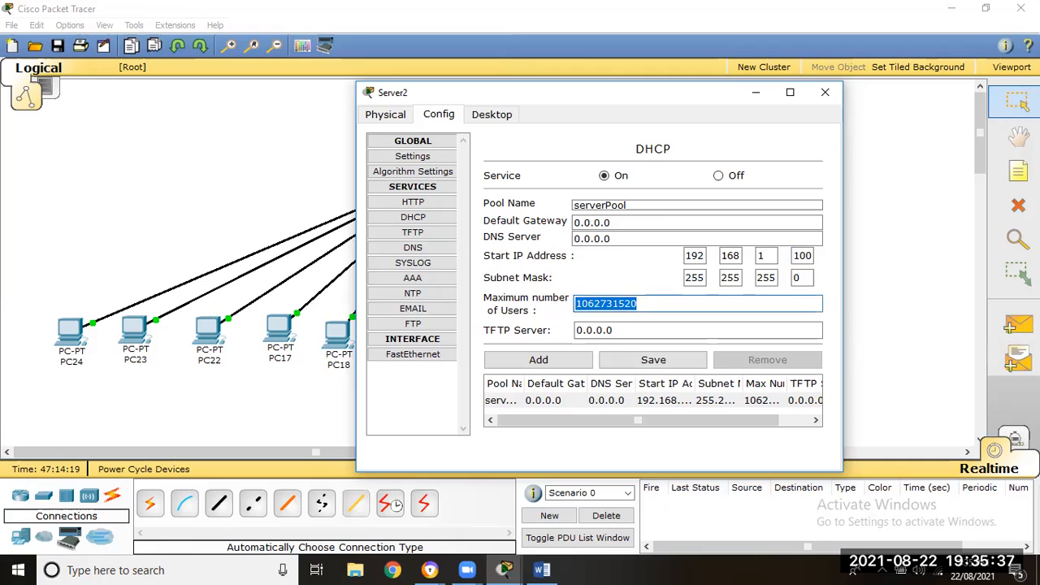
{"action": "type", "text": "50"}
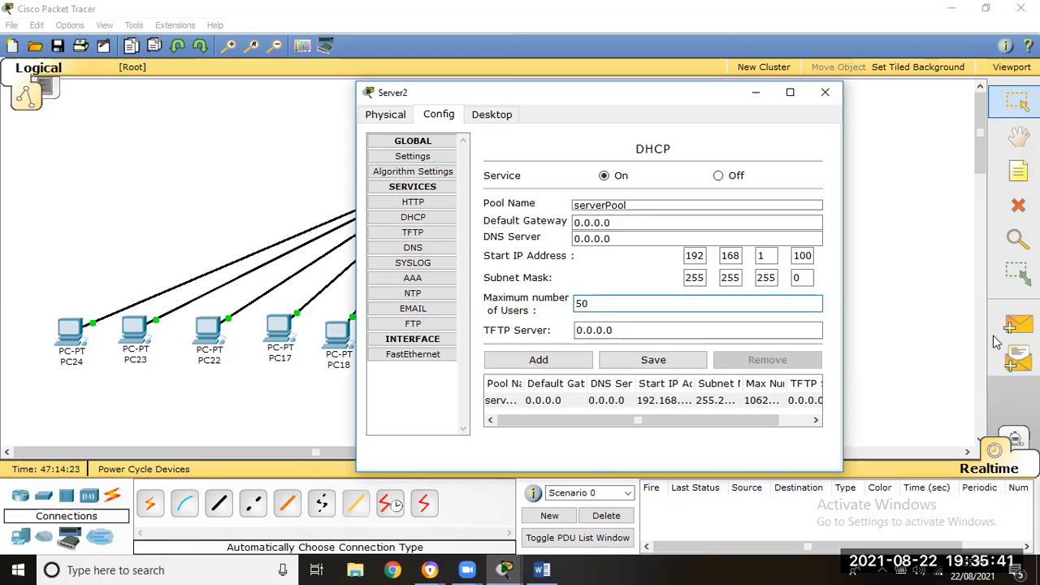
{"action": "left_click_drag", "start_coordinate": [813, 255], "coordinate": [793, 256]}
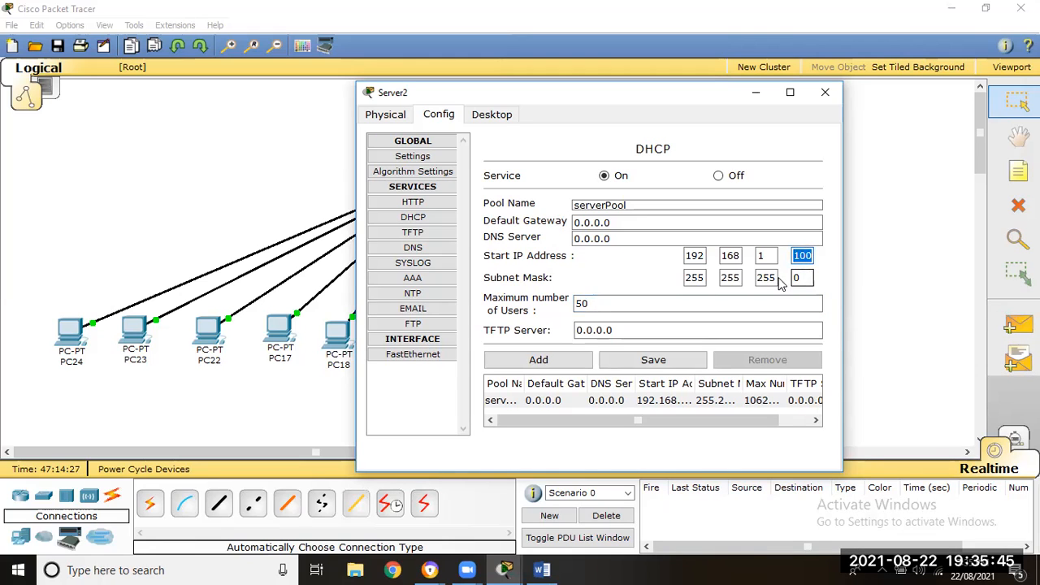
{"action": "left_click_drag", "start_coordinate": [784, 278], "coordinate": [685, 277]}
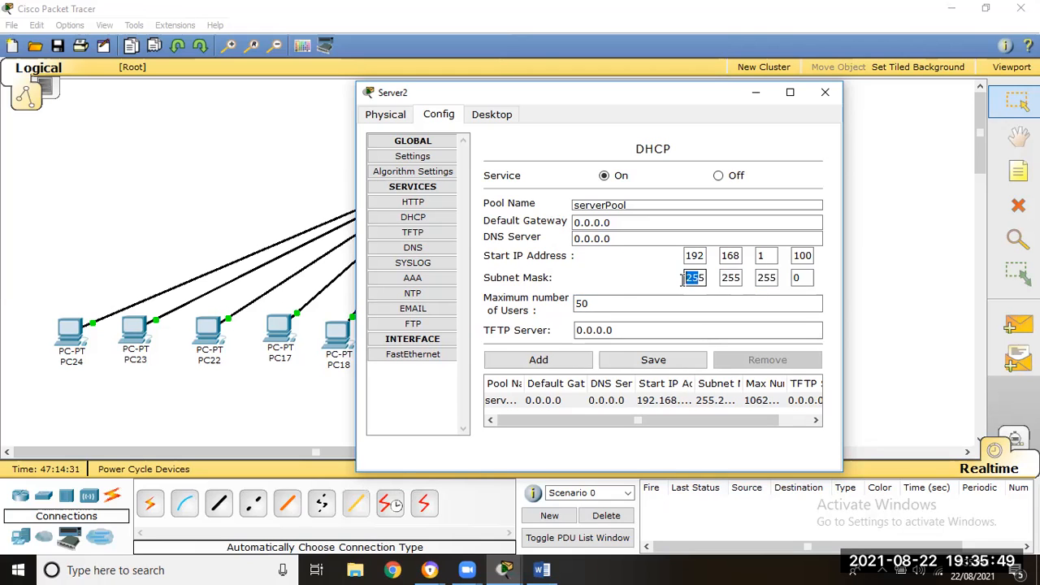
{"action": "left_click", "coordinate": [646, 363]}
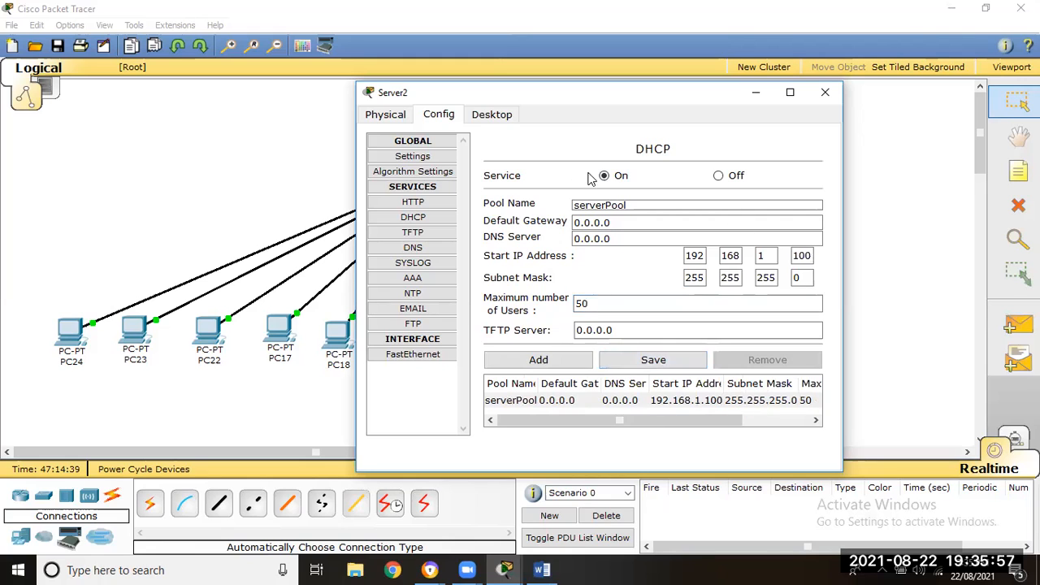
- Review the start IP address and maximum number of users in the saved DHCP pool, and close Server2's settings
{"action": "left_click", "coordinate": [401, 219]}
{"action": "left_click", "coordinate": [803, 256]}
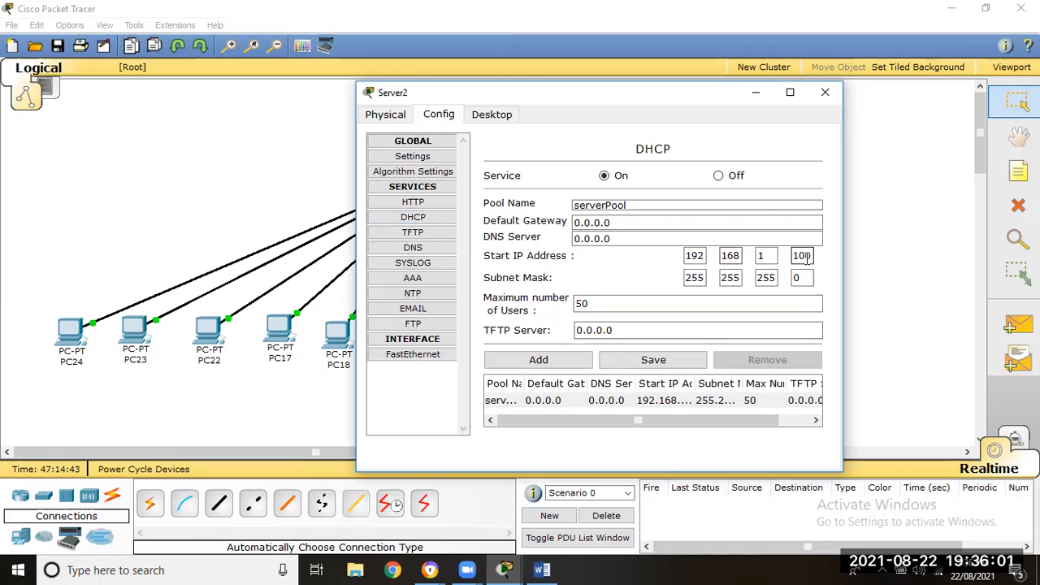
{"action": "left_click_drag", "start_coordinate": [591, 303], "coordinate": [575, 304]}
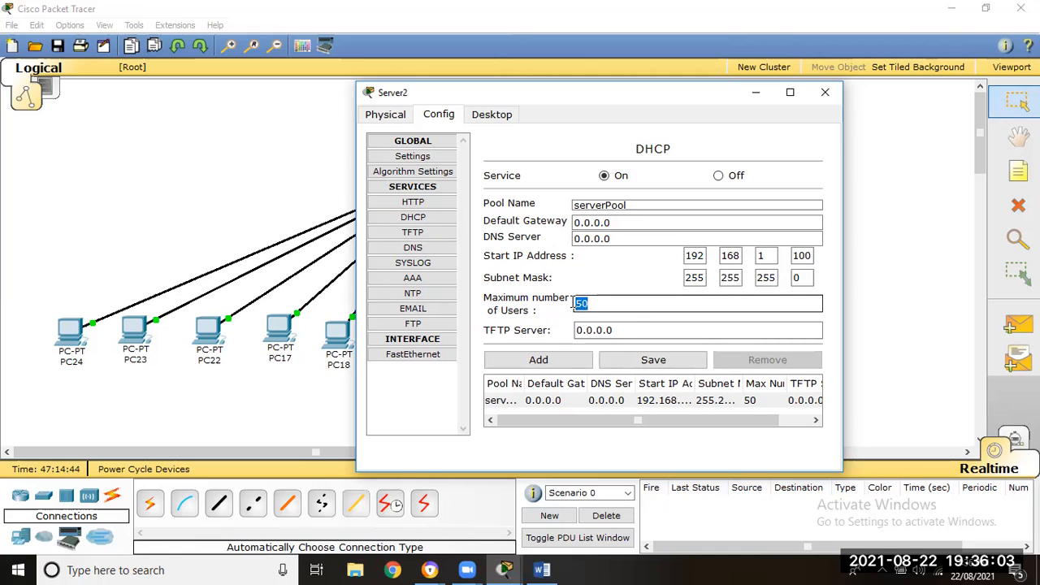
{"action": "left_click_drag", "start_coordinate": [595, 303], "coordinate": [577, 303]}
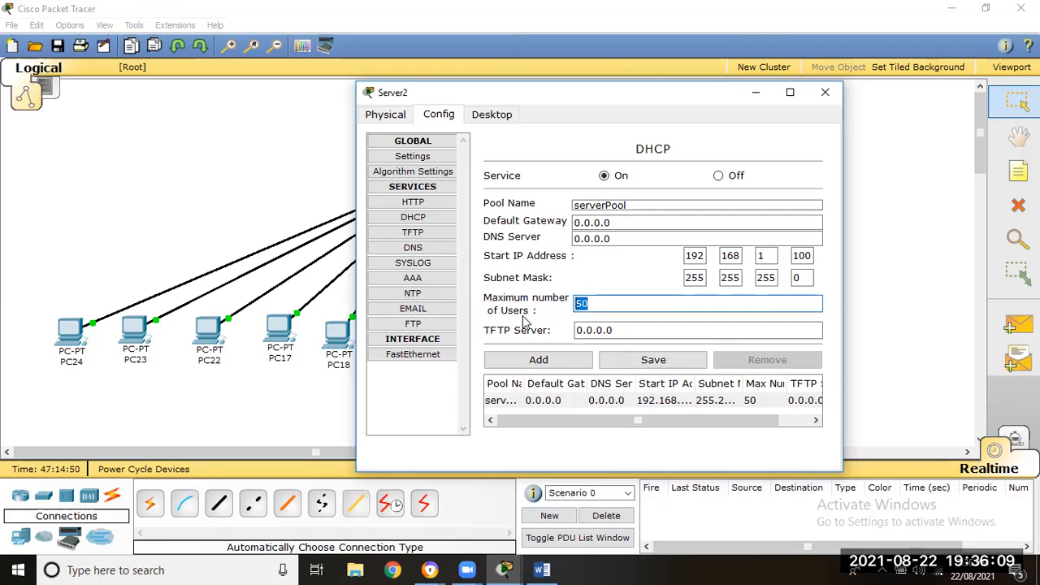
{"action": "left_click_drag", "start_coordinate": [600, 304], "coordinate": [565, 304]}
{"action": "left_click", "coordinate": [600, 304]}
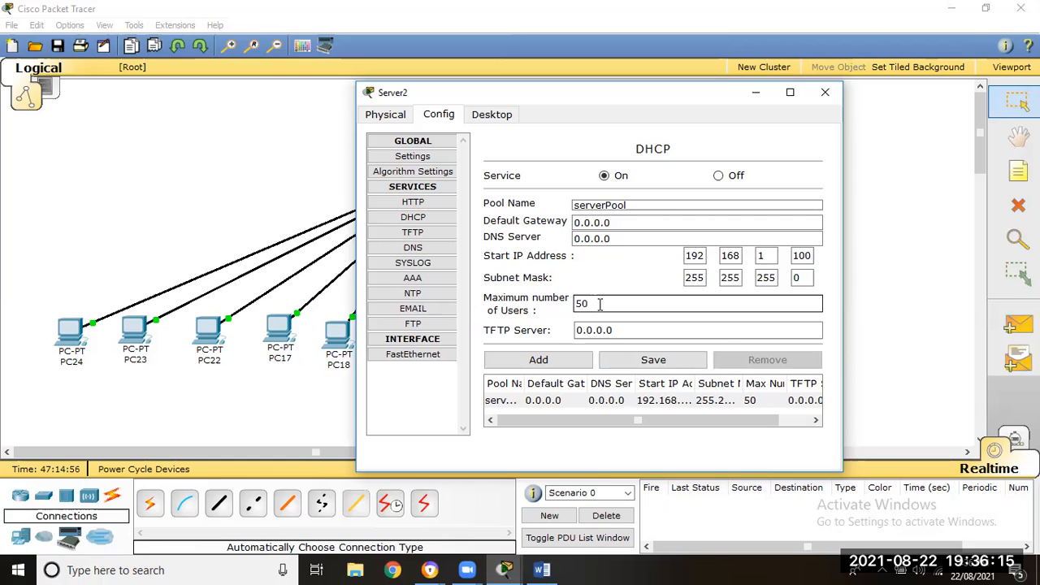
{"action": "left_click_drag", "start_coordinate": [810, 255], "coordinate": [789, 255]}
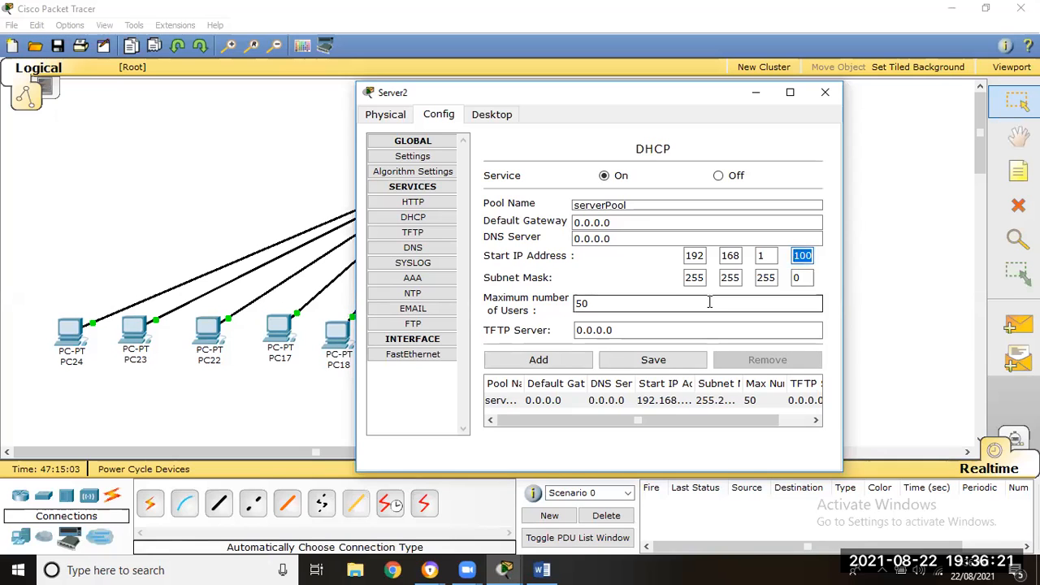
{"action": "left_click", "coordinate": [827, 94]}
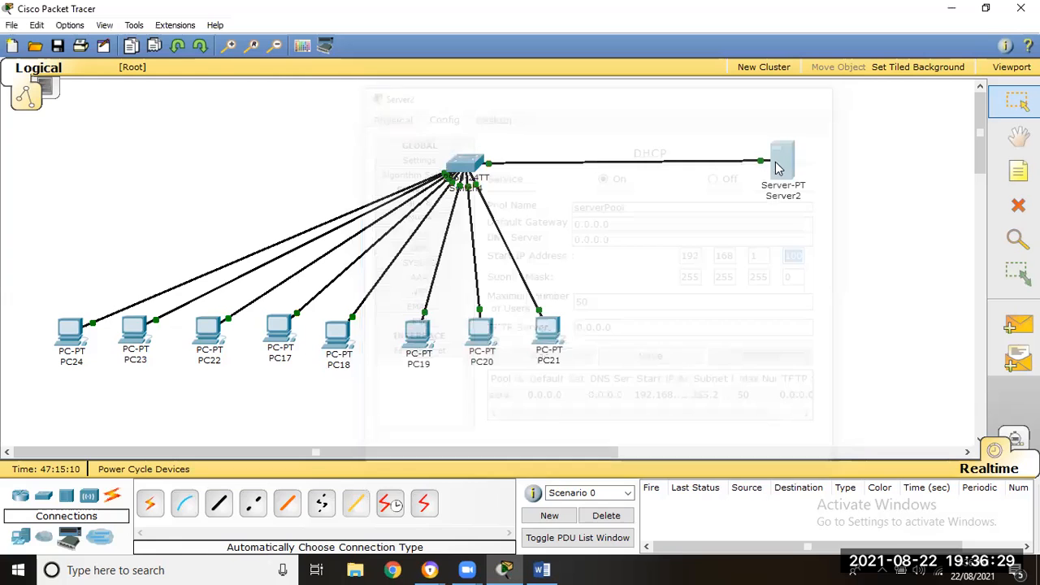
{"action": "left_click", "coordinate": [70, 331]}
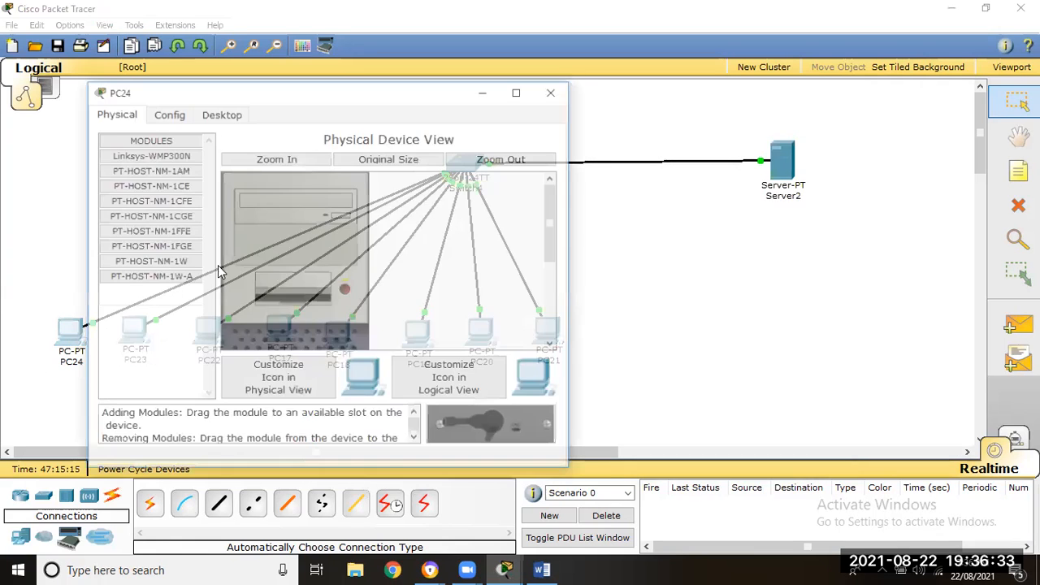
{"action": "left_click", "coordinate": [209, 118]}
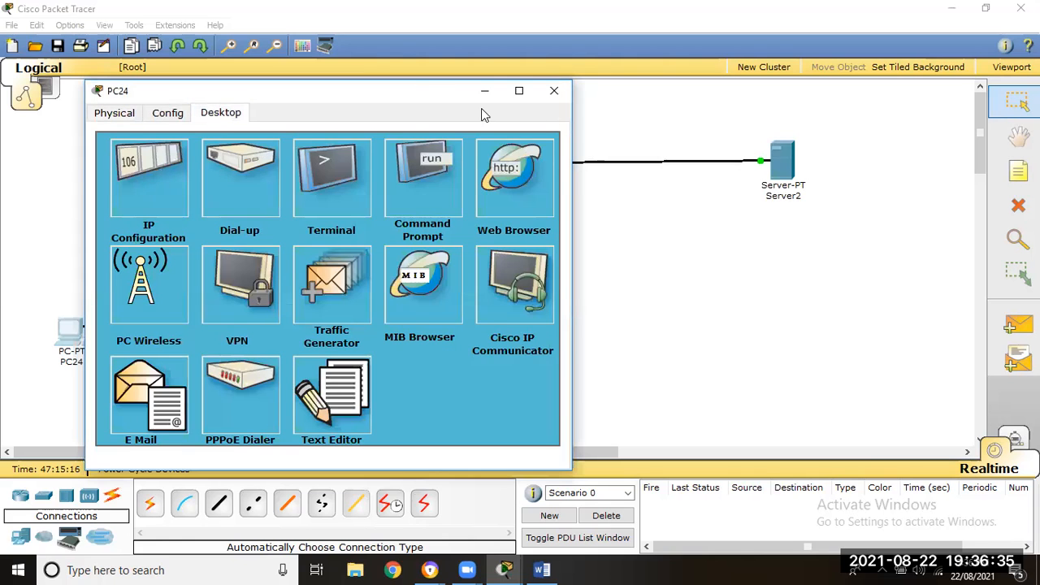
{"action": "left_click", "coordinate": [554, 90]}
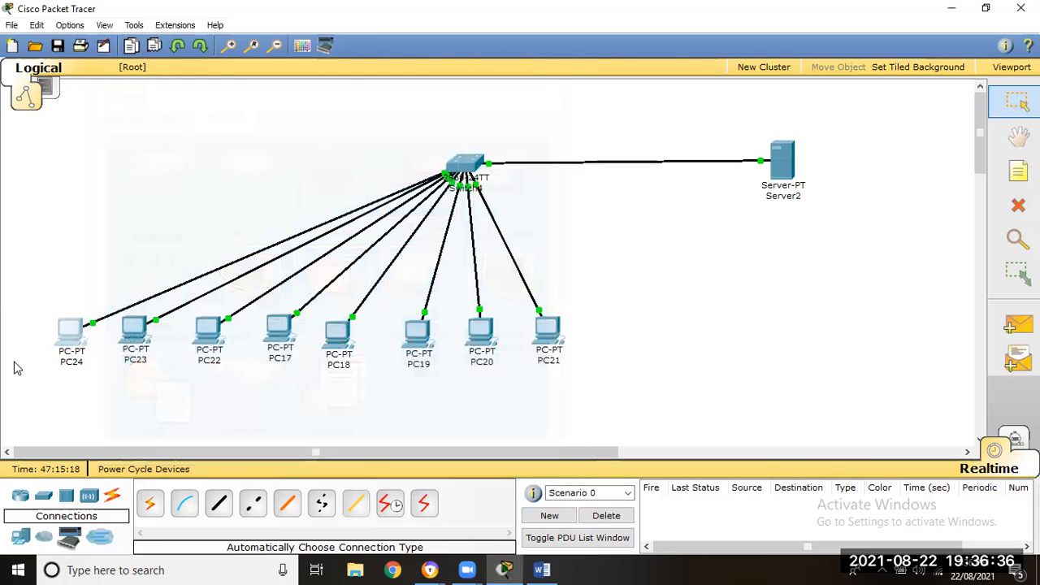
- Switch PC24's IP configuration from static to DHCP and close its window
{"action": "left_click", "coordinate": [71, 332]}
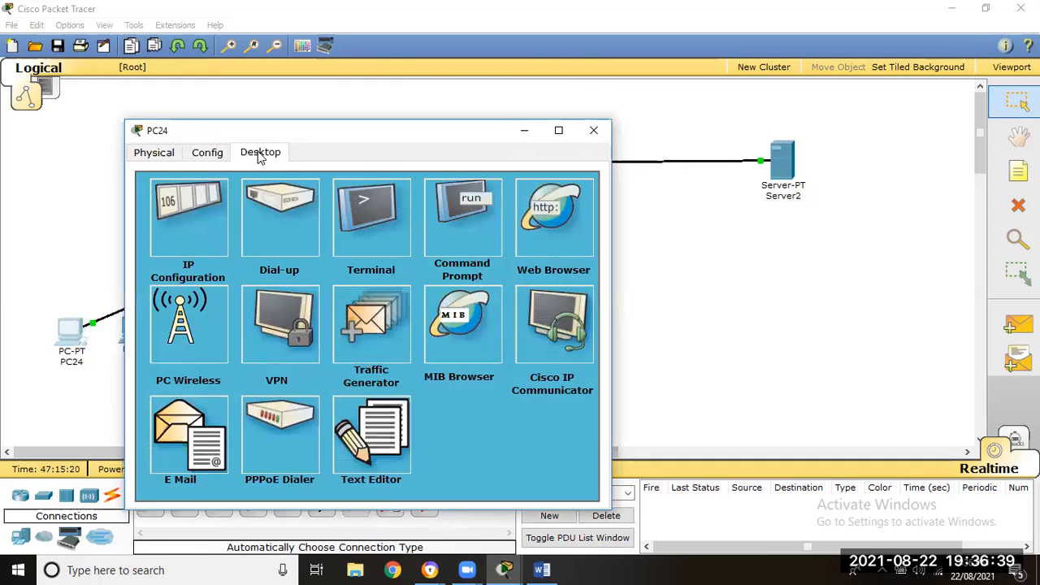
{"action": "left_click", "coordinate": [195, 225]}
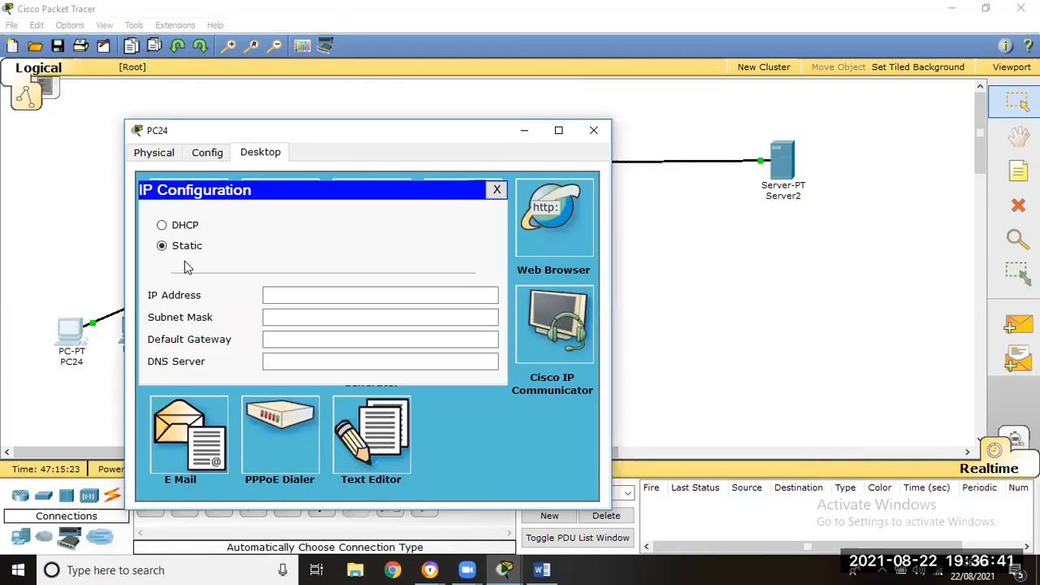
{"action": "left_click", "coordinate": [306, 294]}
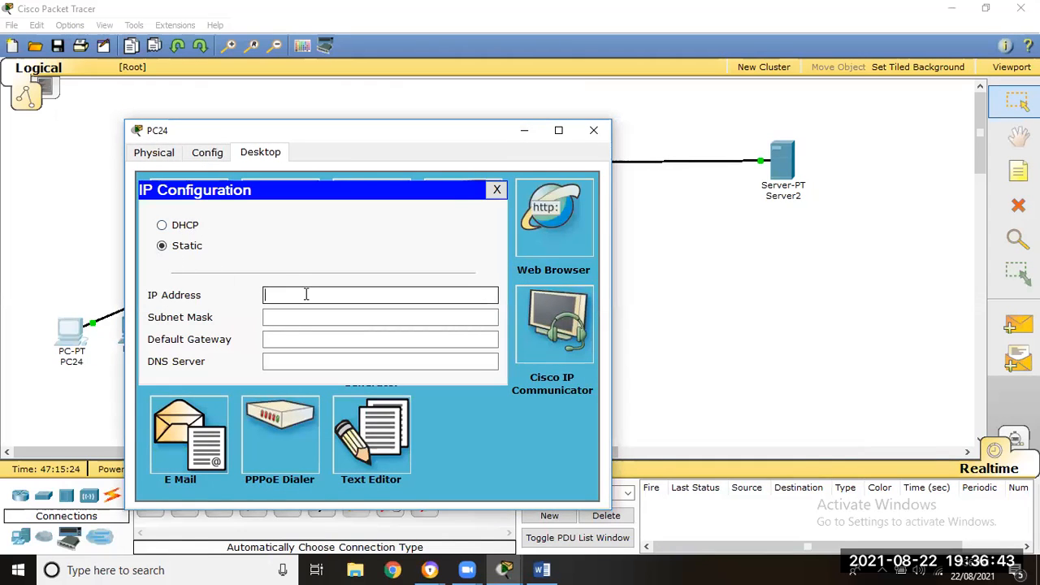
{"action": "left_click", "coordinate": [178, 228]}
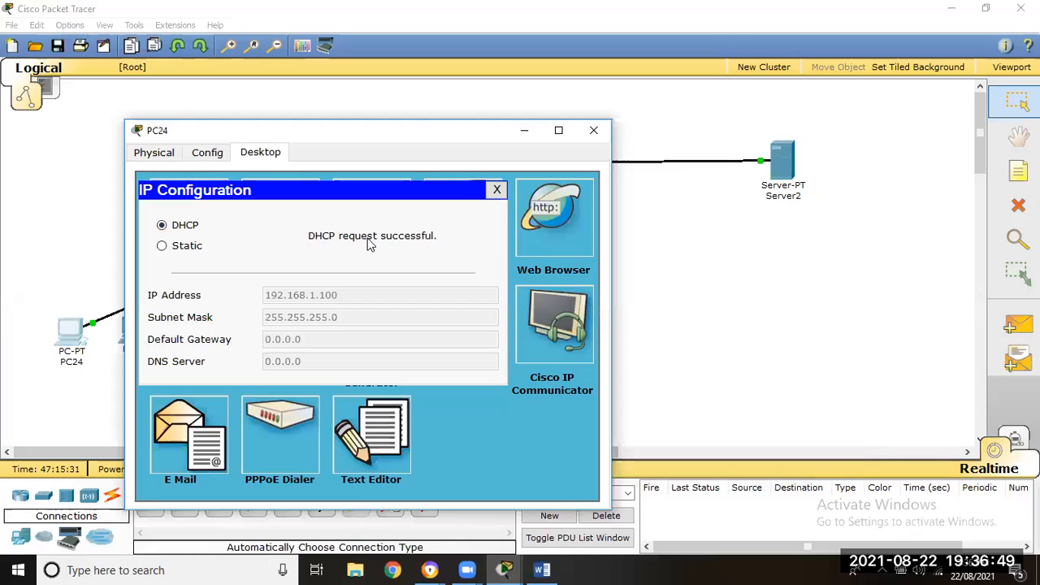
{"action": "left_click", "coordinate": [498, 190]}
{"action": "left_click", "coordinate": [593, 130]}
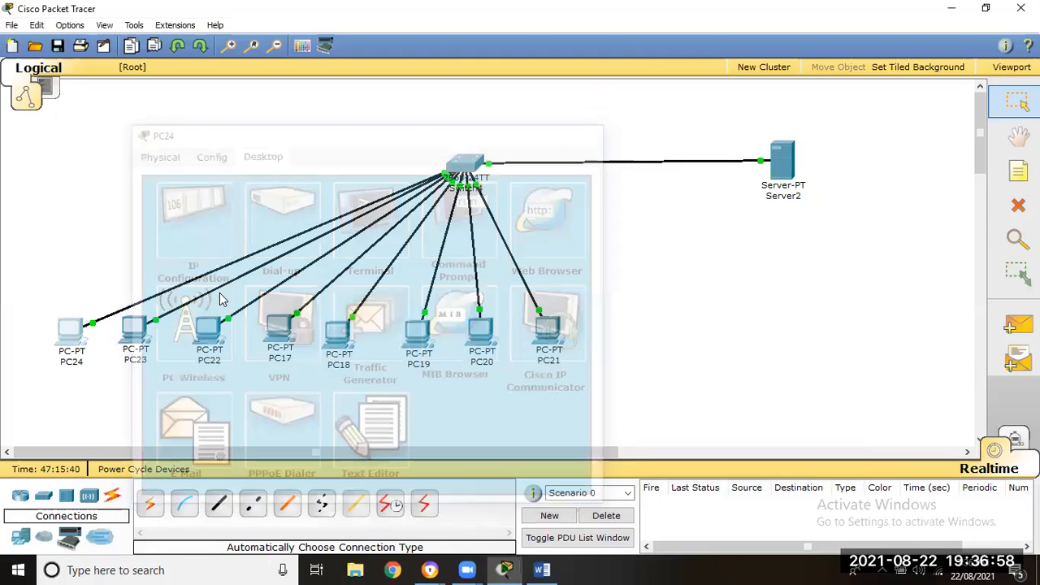
- Have PC23 obtain its IP address through DHCP and close its window
{"action": "left_click", "coordinate": [137, 329]}
{"action": "left_click", "coordinate": [161, 54]}
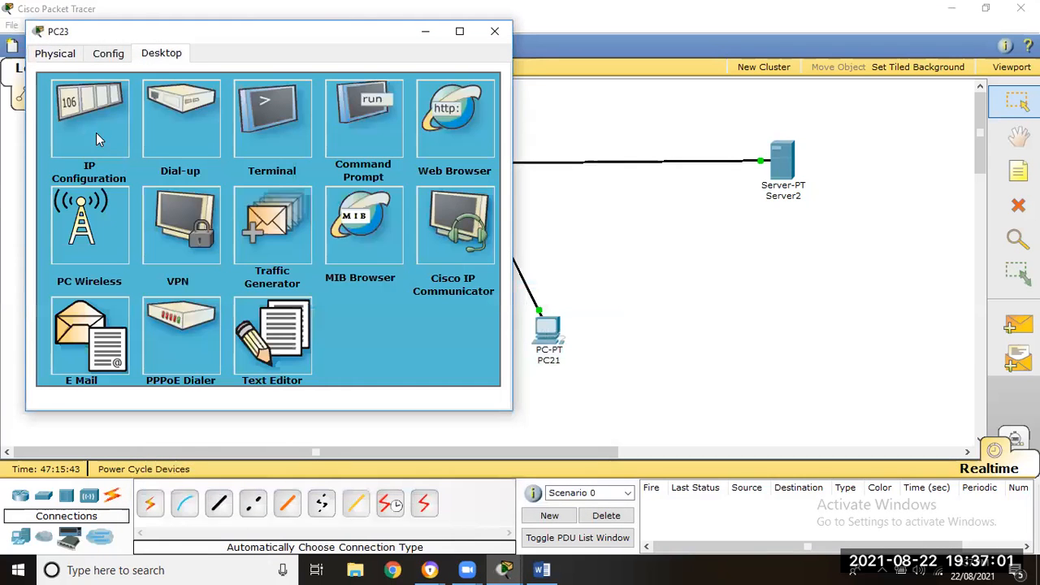
{"action": "left_click", "coordinate": [94, 129]}
{"action": "left_click", "coordinate": [92, 126]}
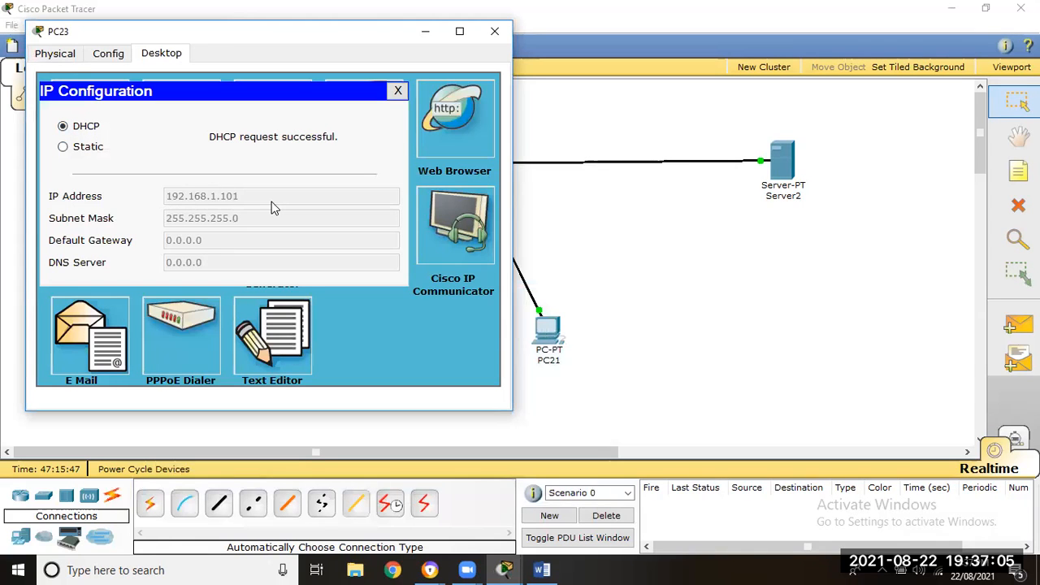
{"action": "left_click", "coordinate": [492, 33]}
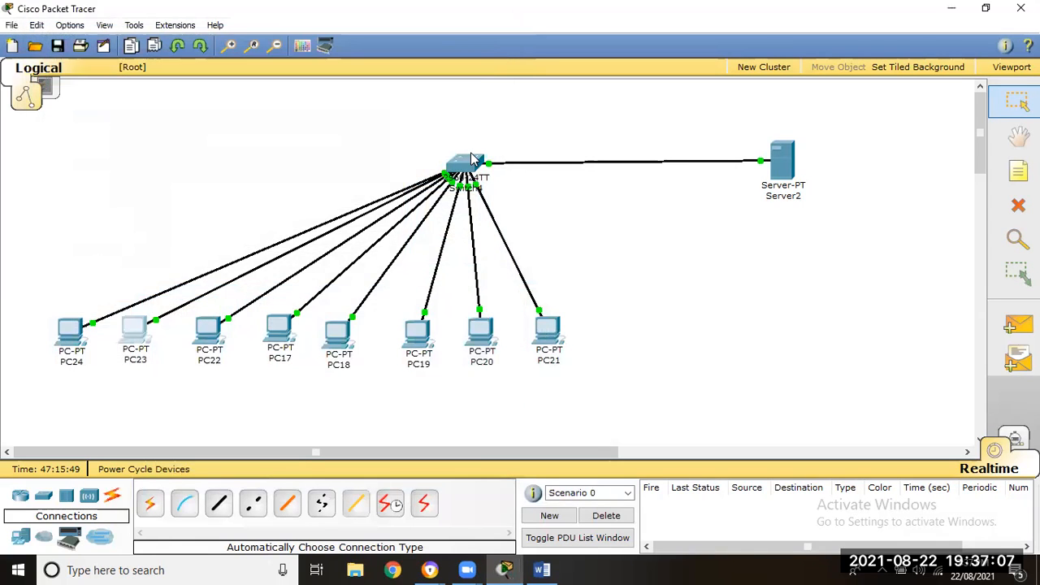
- Change PC22's IP configuration to DHCP and close its window
{"action": "left_click", "coordinate": [207, 329]}
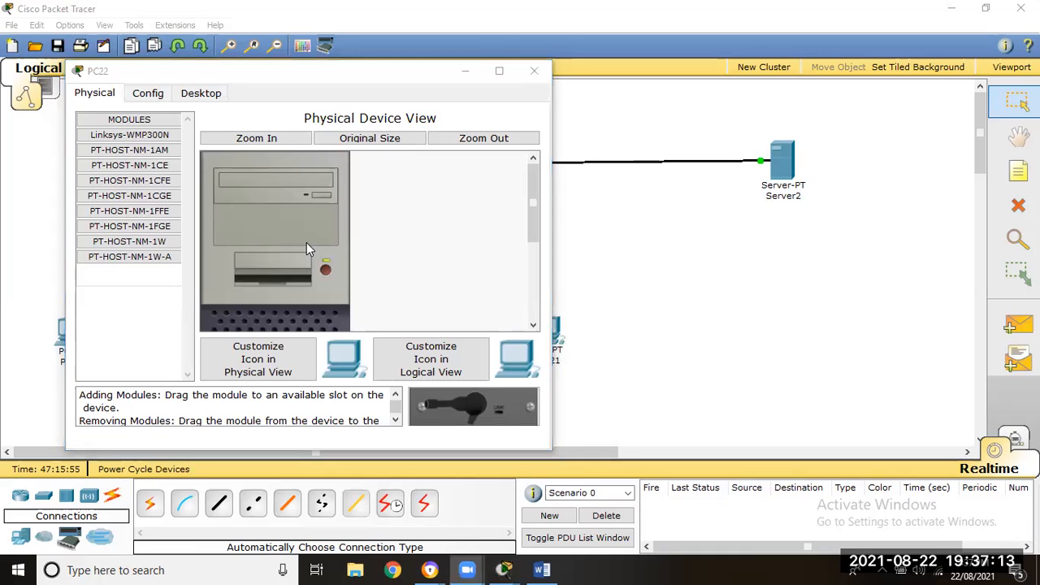
{"action": "left_click", "coordinate": [197, 95]}
{"action": "left_click", "coordinate": [131, 162]}
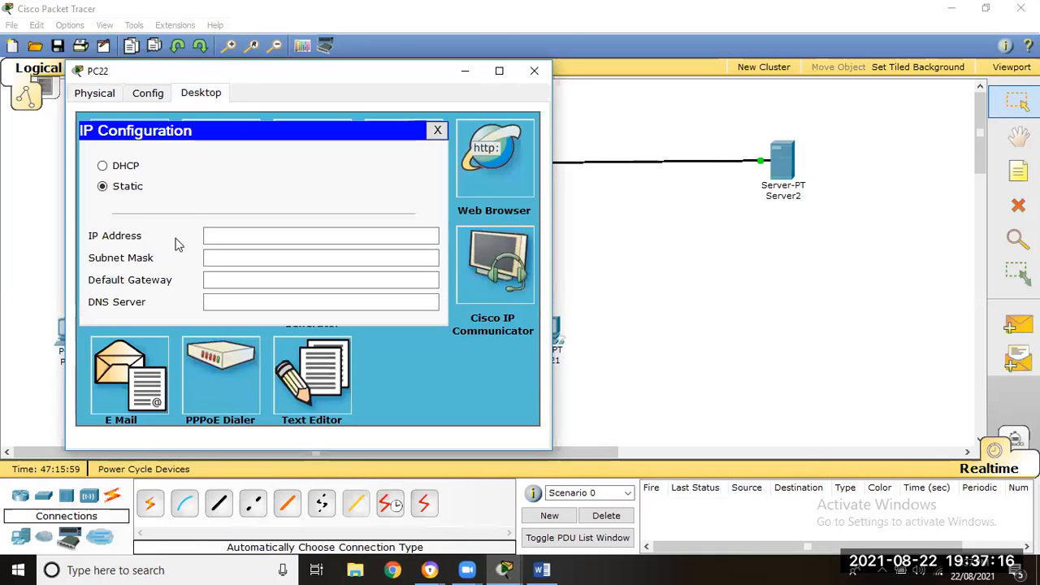
{"action": "left_click", "coordinate": [116, 167]}
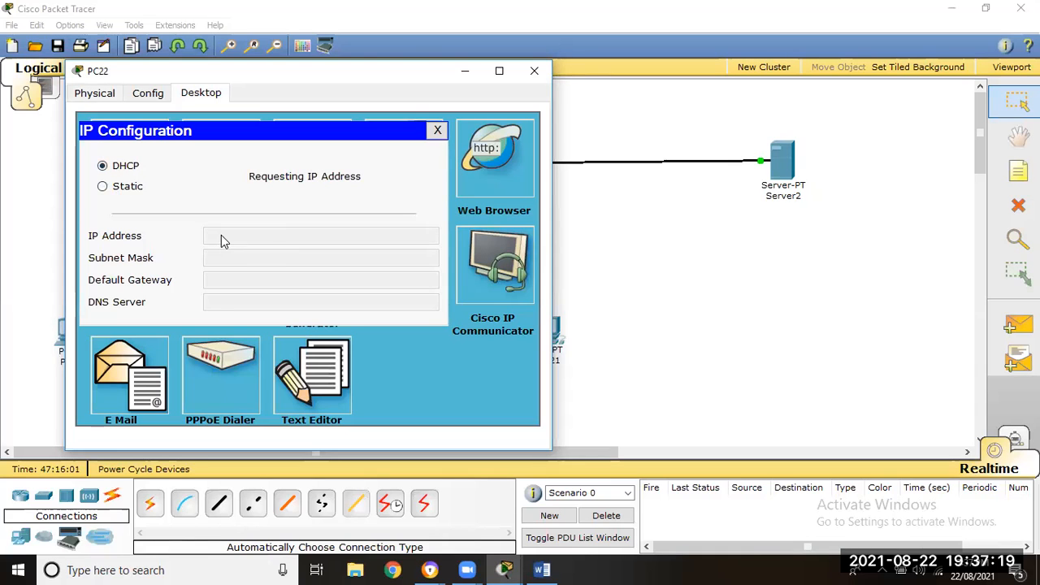
{"action": "left_click", "coordinate": [437, 130]}
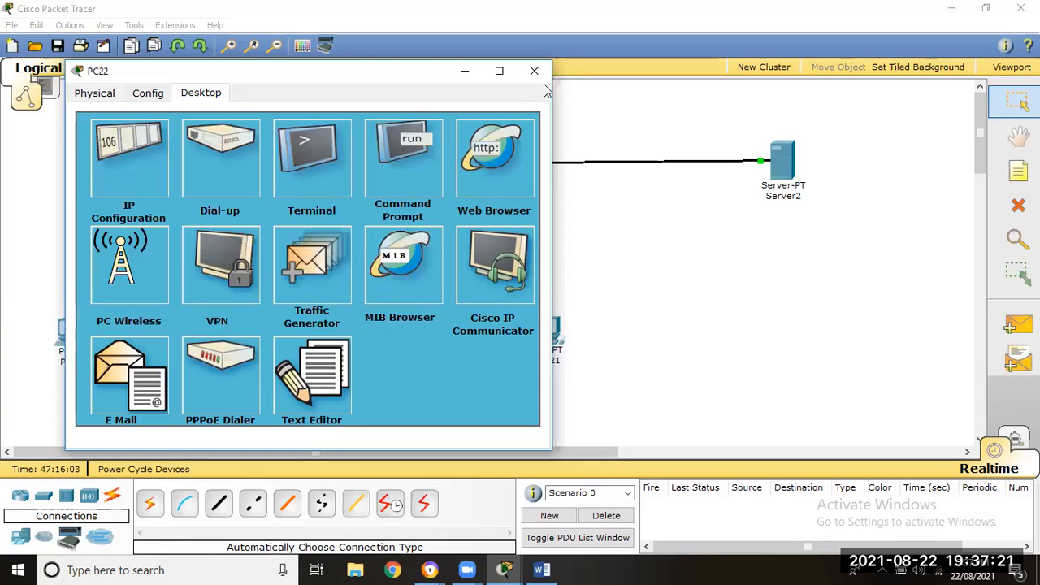
{"action": "left_click", "coordinate": [537, 71]}
- Reopen PC22's IP configuration to check the address assigned by the DHCP server, and close it again
{"action": "left_click", "coordinate": [236, 323]}
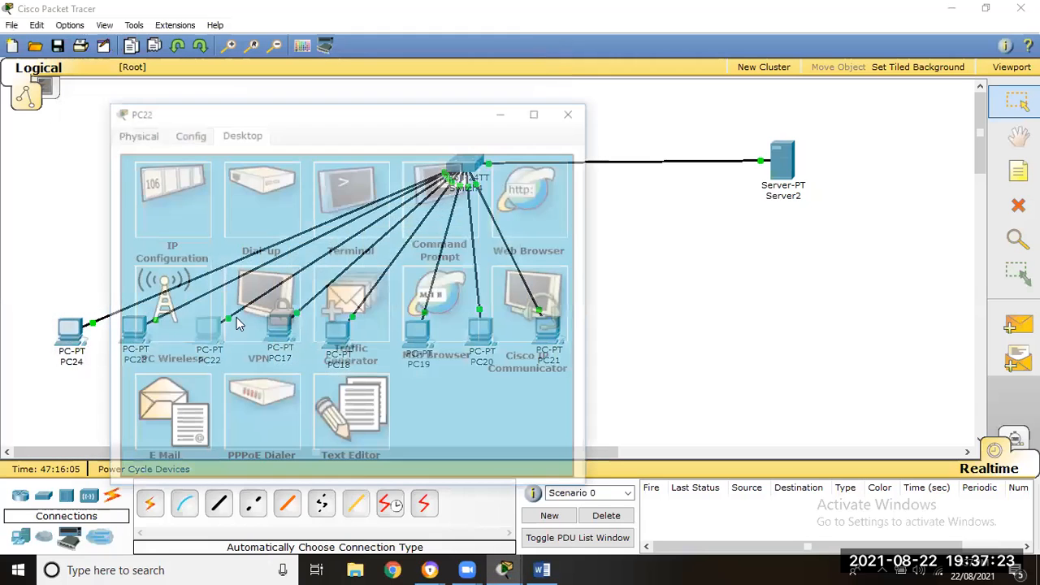
{"action": "left_click", "coordinate": [195, 184]}
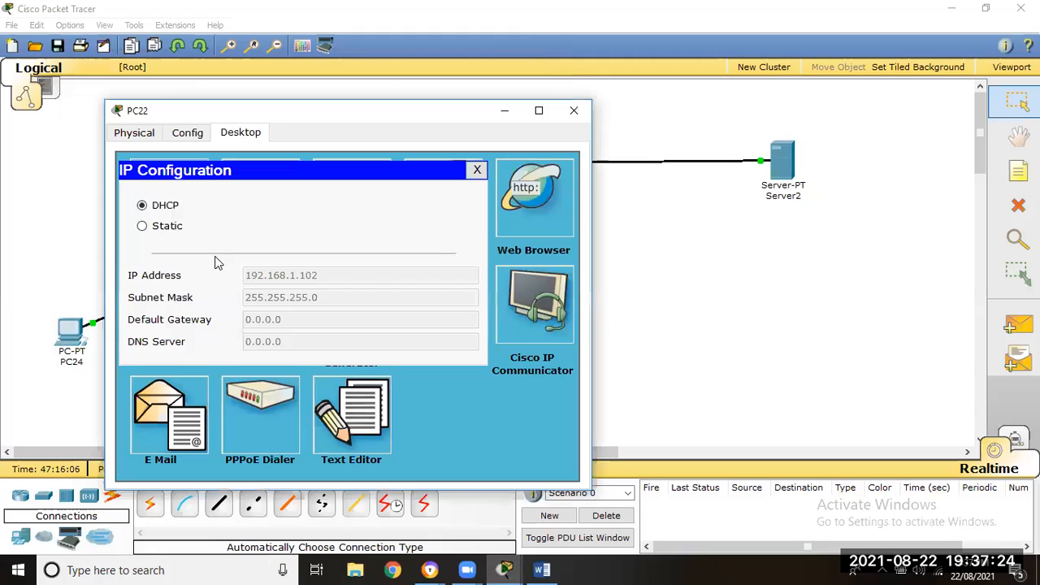
{"action": "left_click", "coordinate": [476, 171]}
{"action": "left_click", "coordinate": [573, 110]}
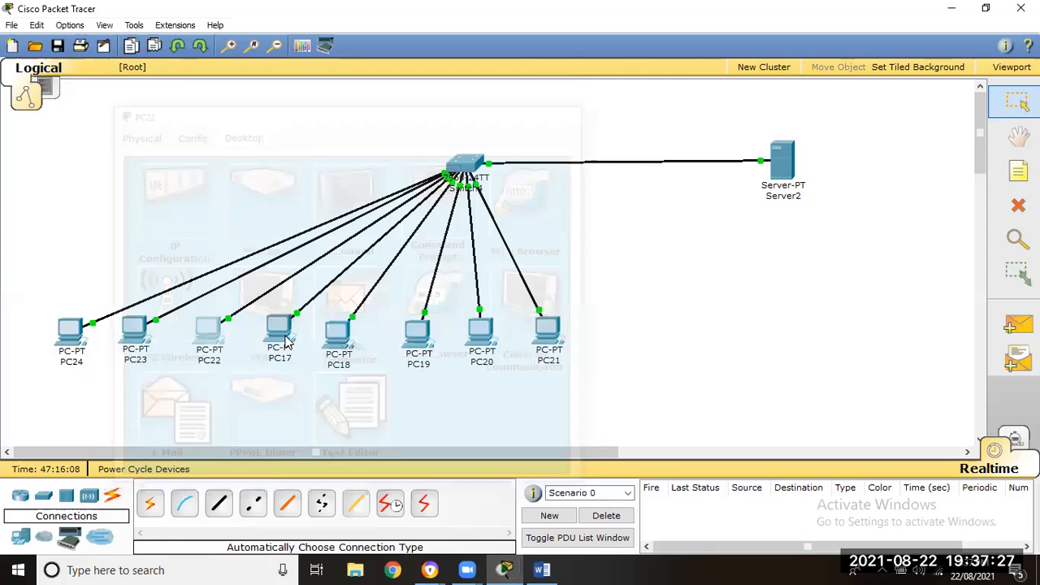
- Switch PC17's IP configuration from its static address to DHCP
{"action": "left_click", "coordinate": [278, 325]}
{"action": "left_click", "coordinate": [114, 126]}
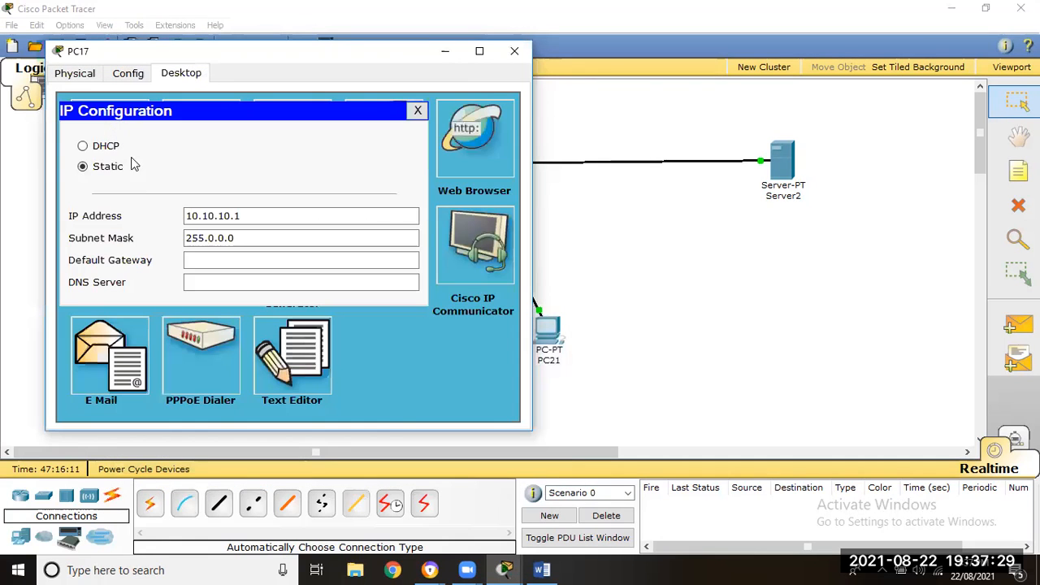
{"action": "left_click", "coordinate": [102, 147]}
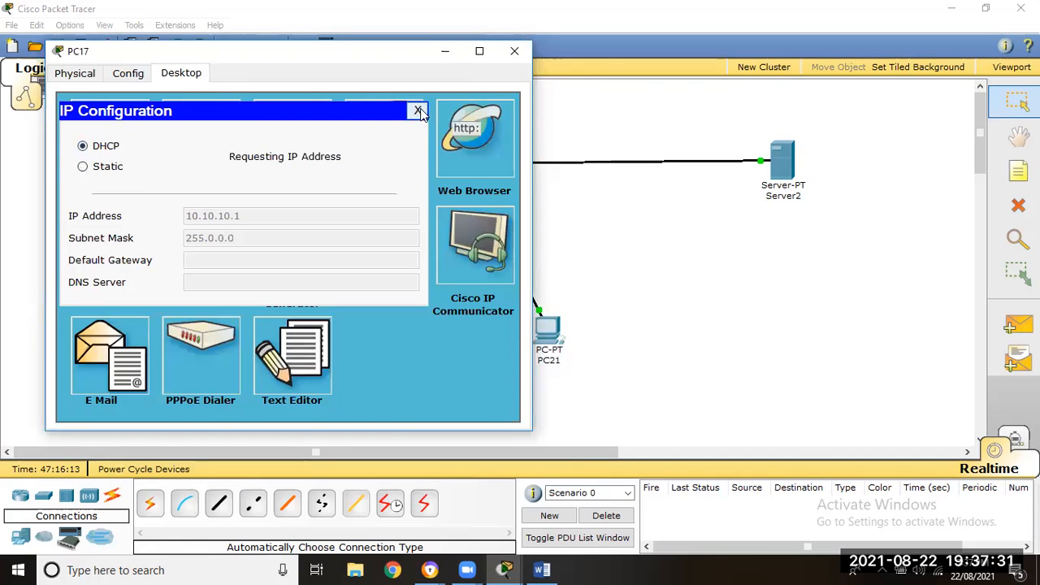
- Close PC17's IP configuration and its device window
{"action": "left_click", "coordinate": [419, 110]}
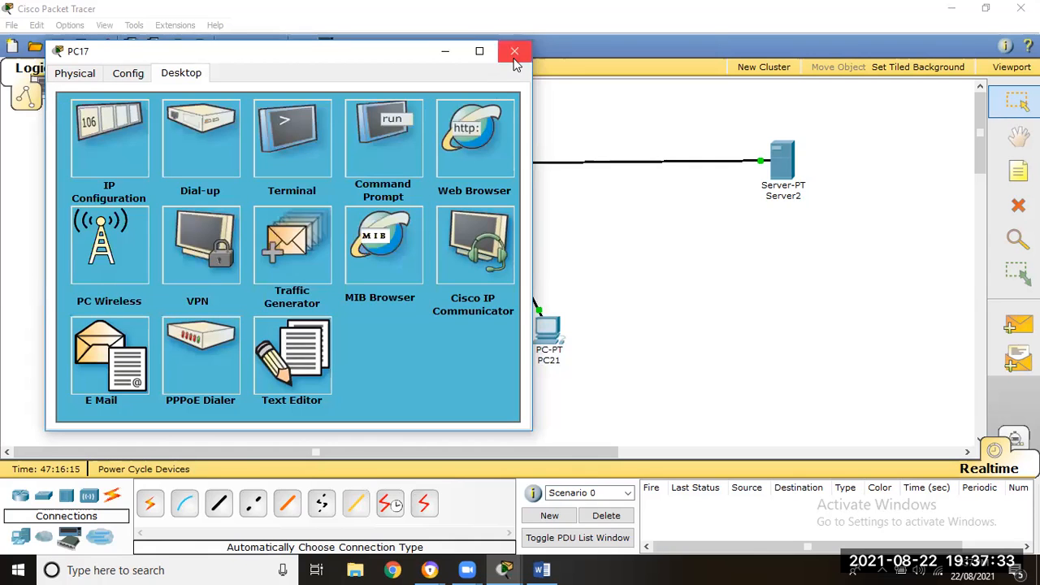
{"action": "left_click", "coordinate": [513, 52]}
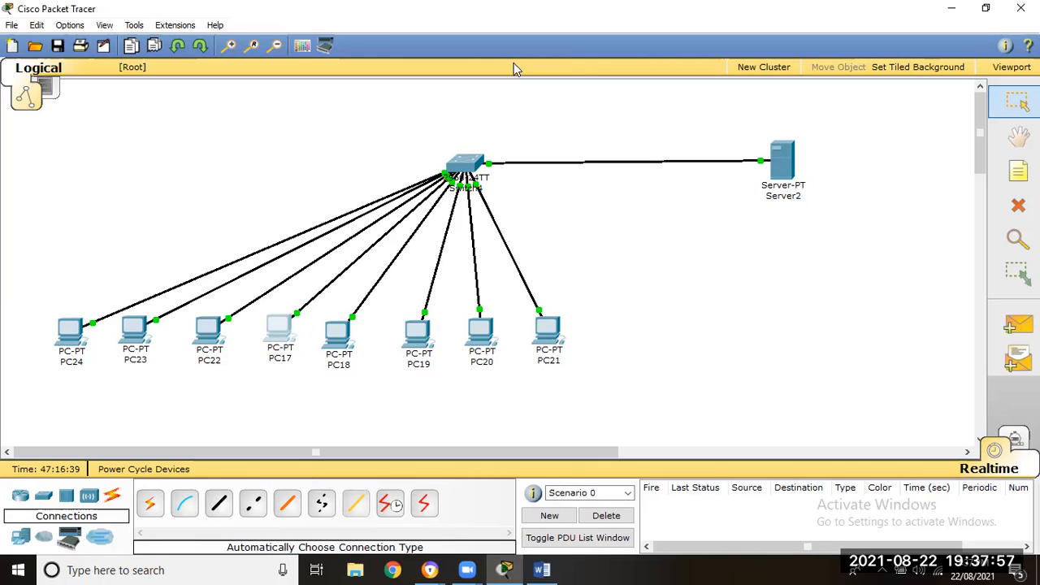
{"action": "left_click", "coordinate": [513, 64]}
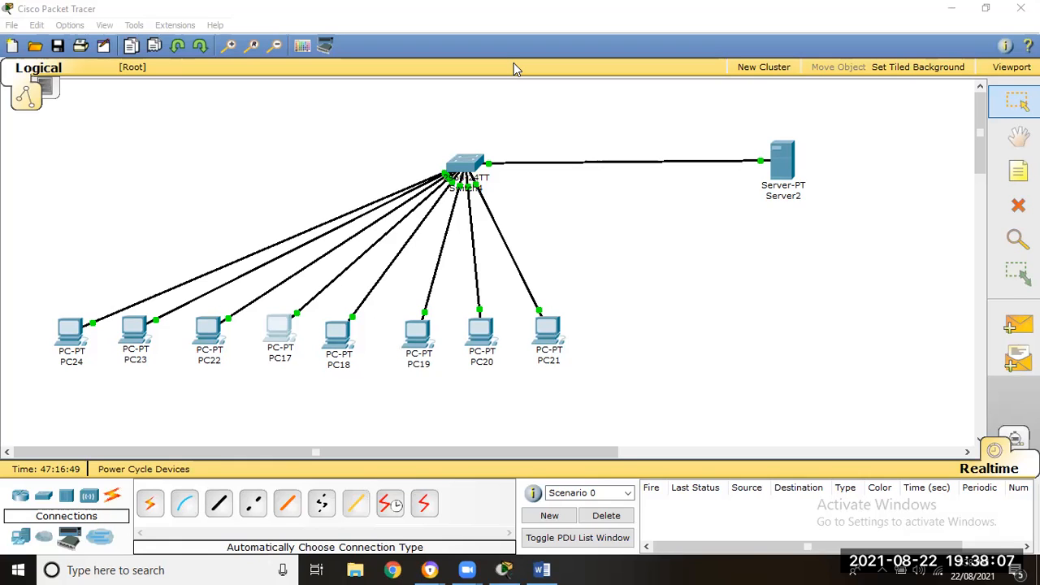
- Reopen PC17's IP configuration to check the address assigned by the DHCP server, and close it again
{"action": "mouse_move", "coordinate": [284, 337]}
{"action": "left_mouse_down"}
{"action": "mouse_move", "coordinate": [279, 348]}
{"action": "mouse_move", "coordinate": [277, 339]}
{"action": "left_mouse_up"}
{"action": "left_click", "coordinate": [277, 340]}
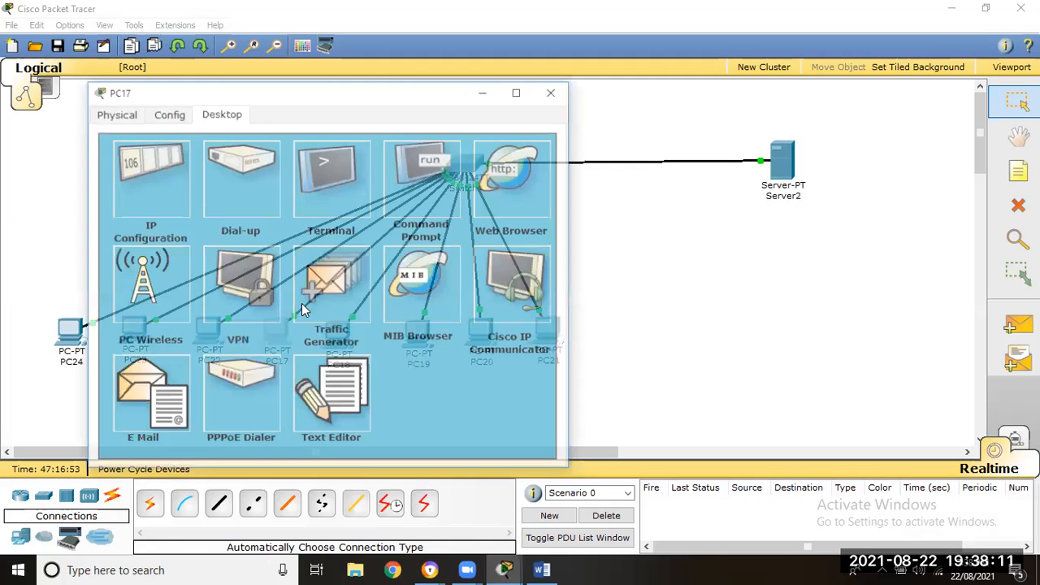
{"action": "left_click", "coordinate": [149, 172]}
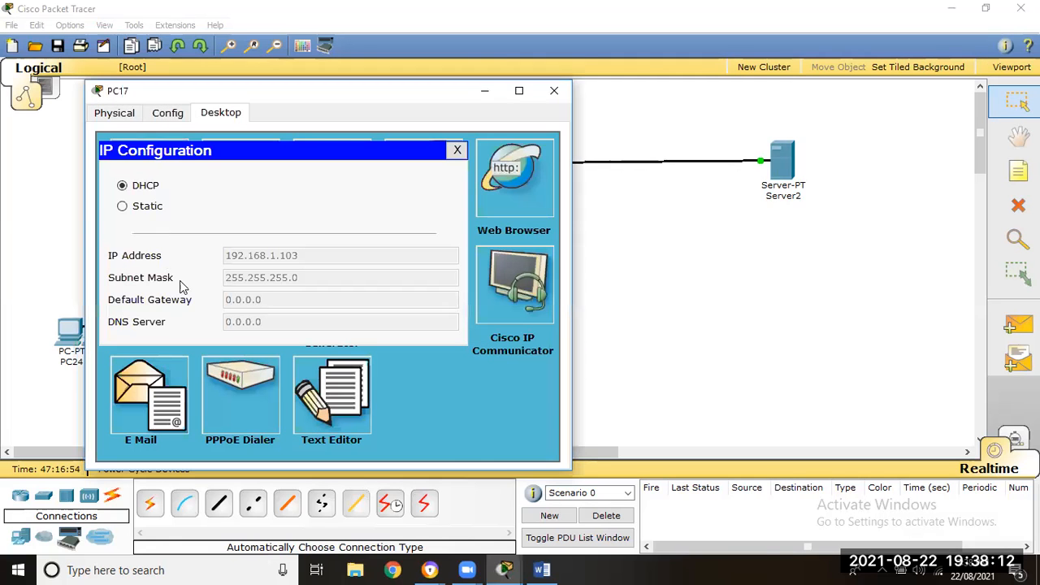
{"action": "left_click", "coordinate": [458, 151]}
{"action": "left_click", "coordinate": [554, 90]}
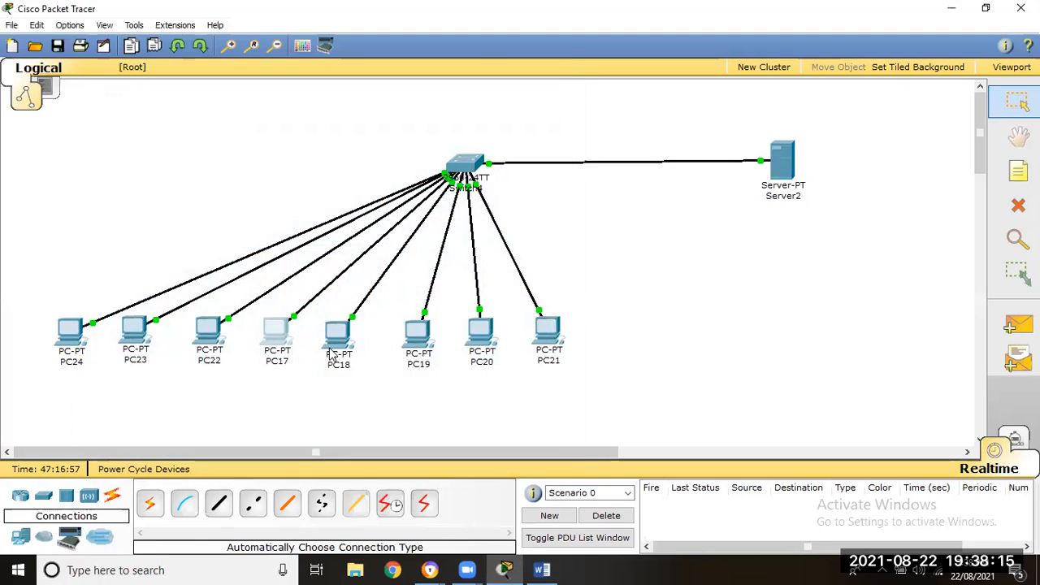
- Switch PC18's IP configuration to DHCP and close its window
{"action": "left_click", "coordinate": [349, 344]}
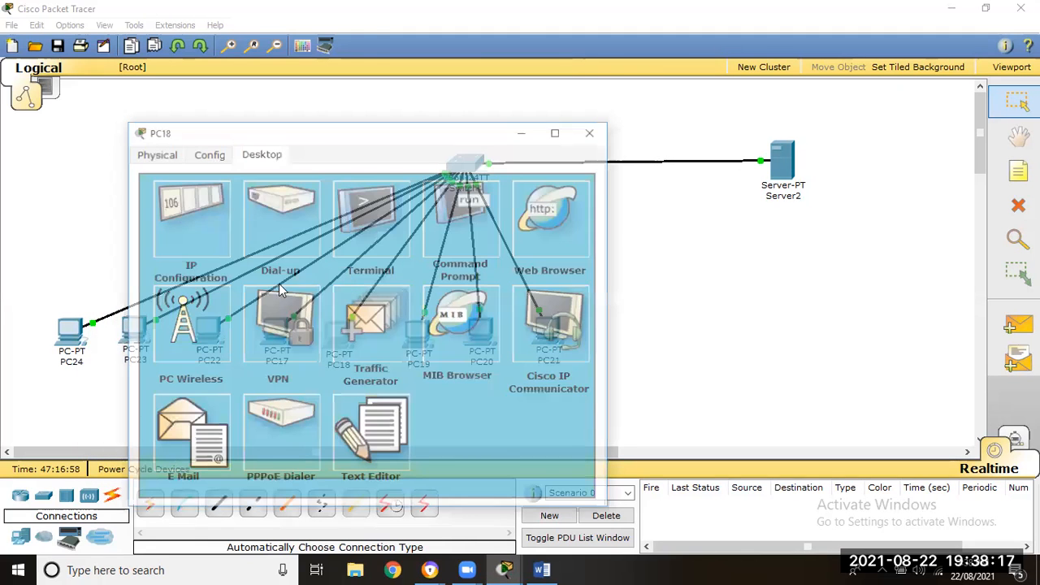
{"action": "left_click", "coordinate": [179, 211]}
{"action": "left_click", "coordinate": [173, 228]}
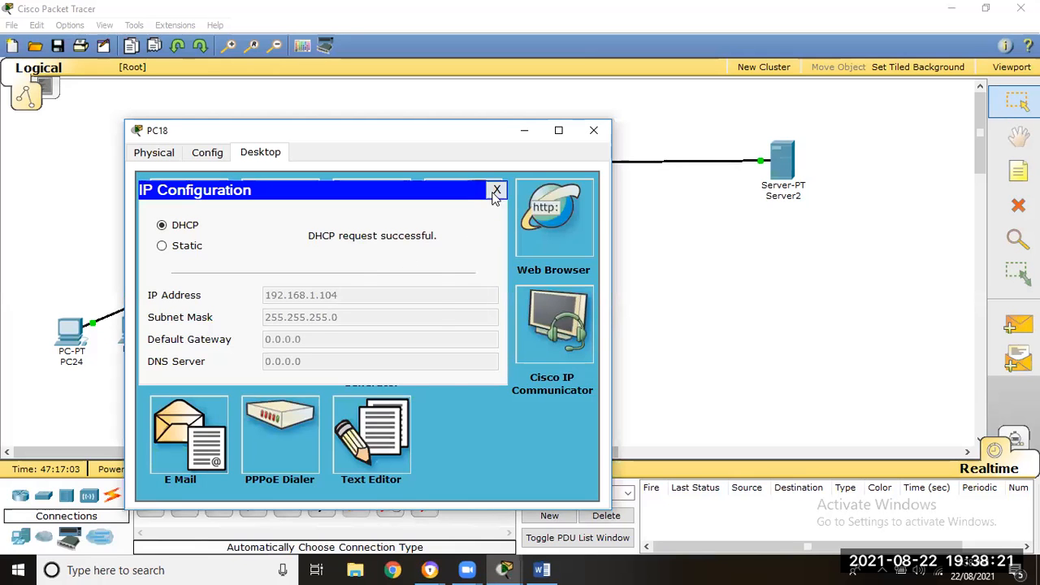
{"action": "left_click", "coordinate": [496, 189]}
{"action": "left_click", "coordinate": [594, 130]}
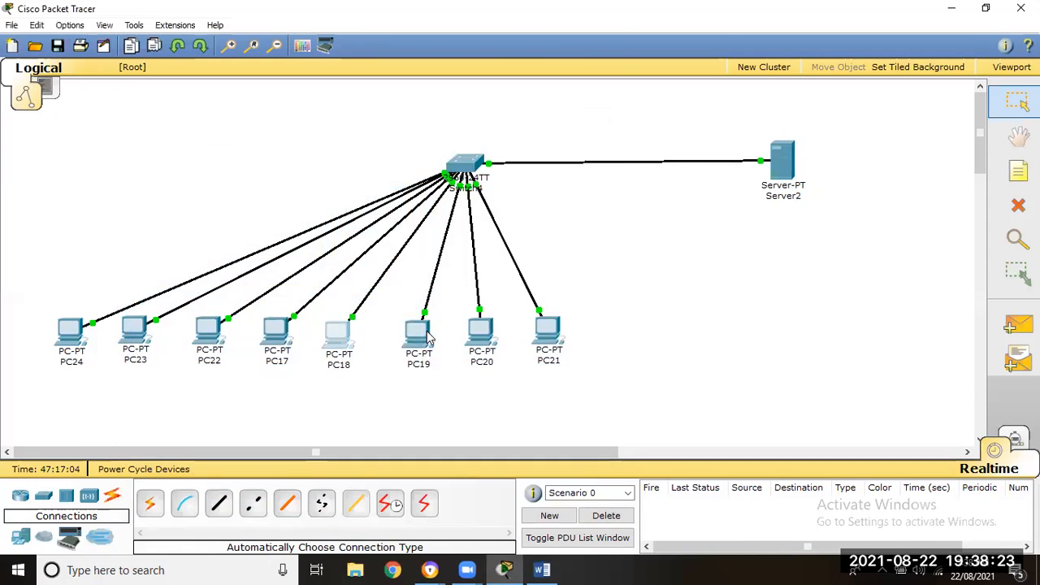
- Set PC19 to obtain its IP address through DHCP and close its window
{"action": "left_click", "coordinate": [417, 328]}
{"action": "left_click", "coordinate": [91, 106]}
{"action": "left_click", "coordinate": [81, 128]}
{"action": "left_click", "coordinate": [398, 92]}
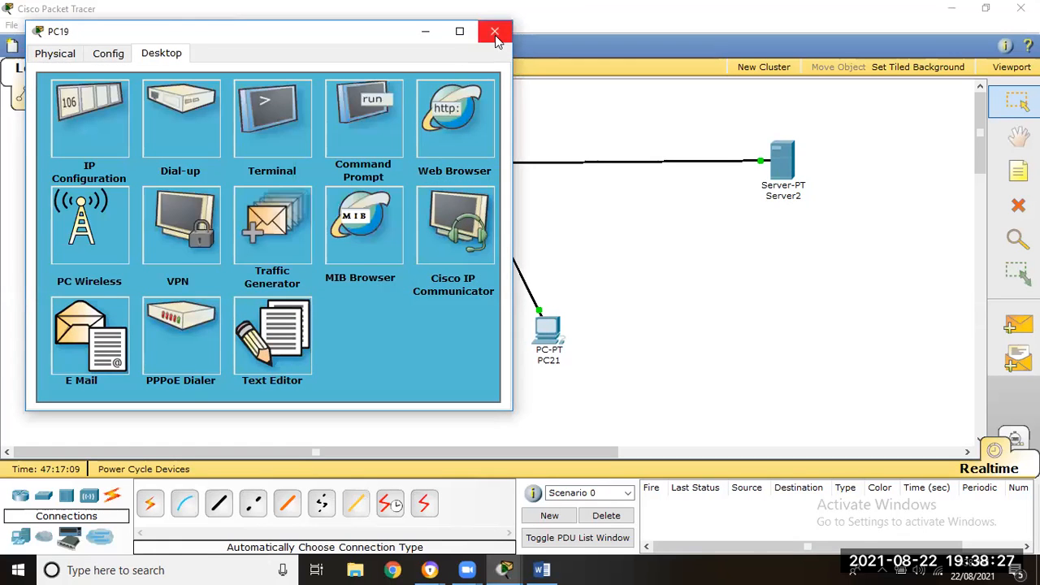
{"action": "left_click", "coordinate": [494, 31]}
- Change PC20's IP configuration from its static address to DHCP and close its window
{"action": "left_click", "coordinate": [490, 335]}
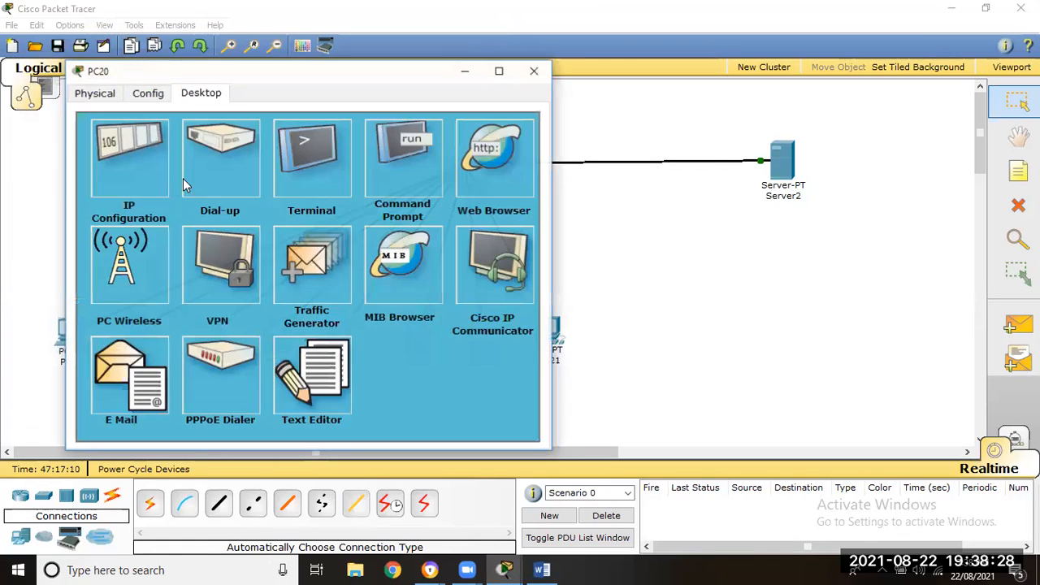
{"action": "left_click", "coordinate": [125, 186]}
{"action": "left_click", "coordinate": [120, 171]}
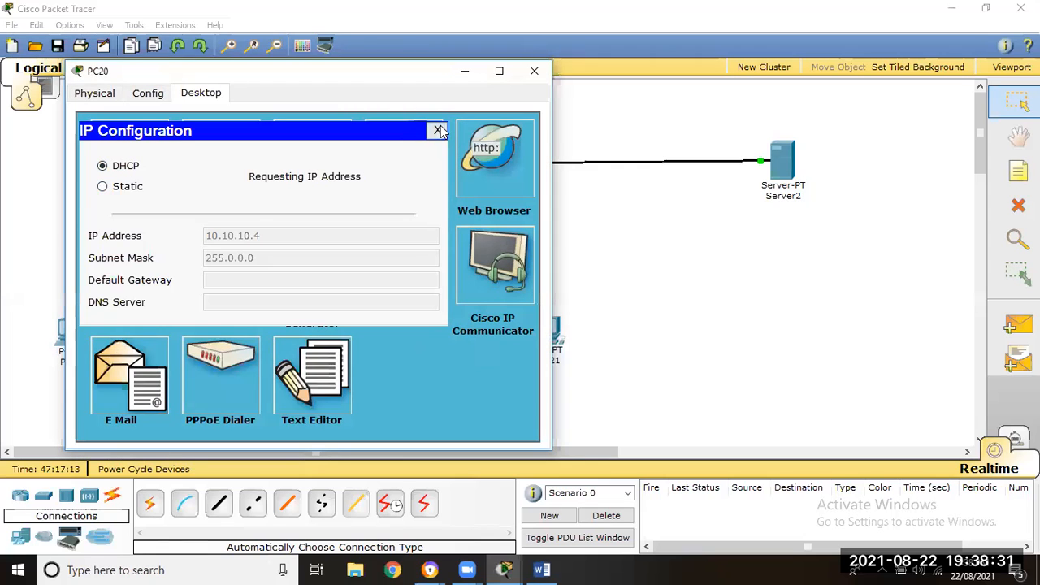
{"action": "left_click", "coordinate": [439, 130]}
{"action": "left_click", "coordinate": [534, 71]}
- Have PC21 request its IP address through DHCP instead of static addressing, and close its window
{"action": "left_click", "coordinate": [538, 328]}
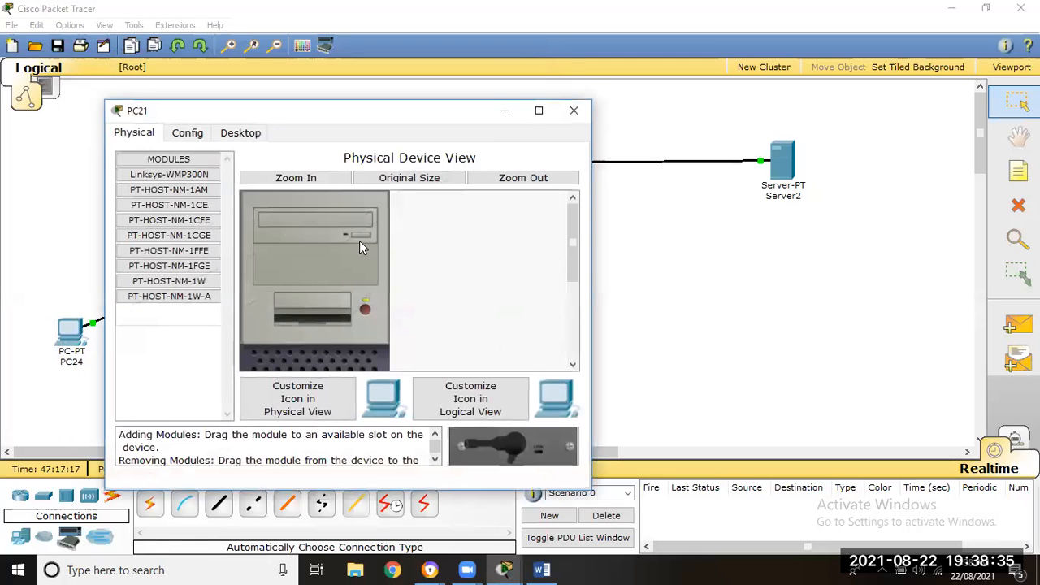
{"action": "left_click", "coordinate": [240, 136]}
{"action": "left_click", "coordinate": [171, 183]}
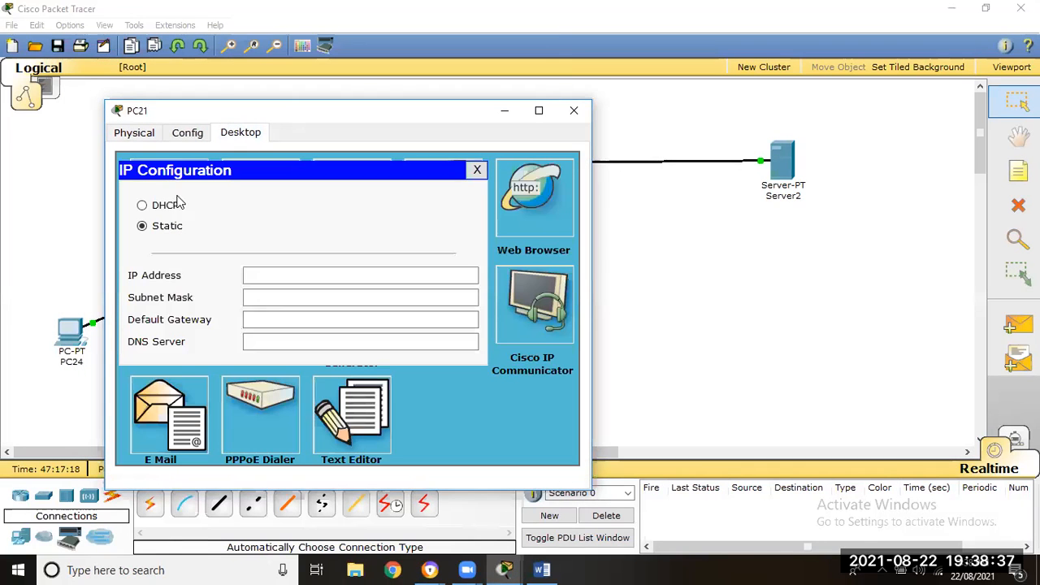
{"action": "left_click", "coordinate": [168, 207]}
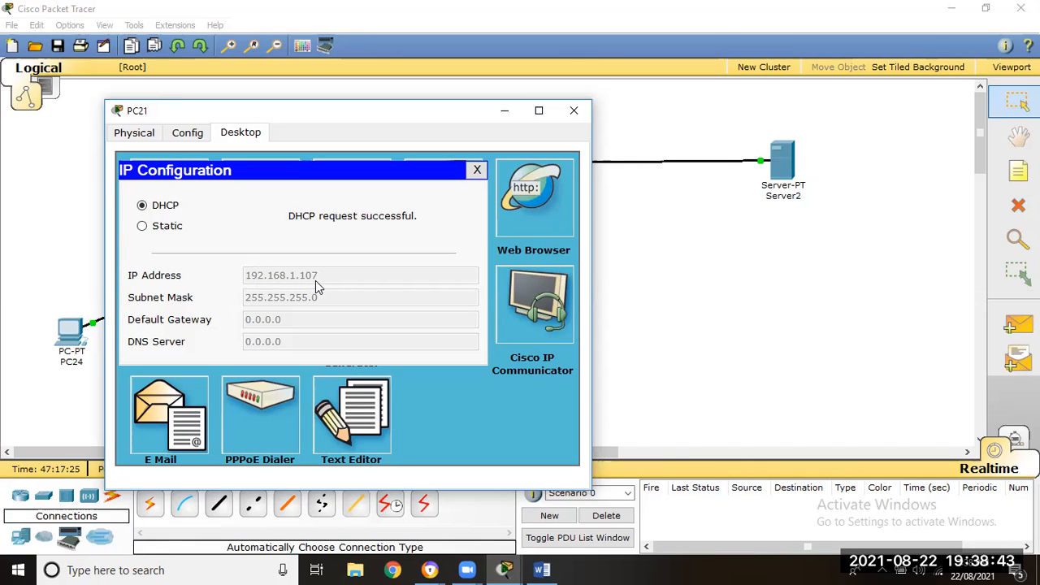
{"action": "left_click", "coordinate": [477, 170]}
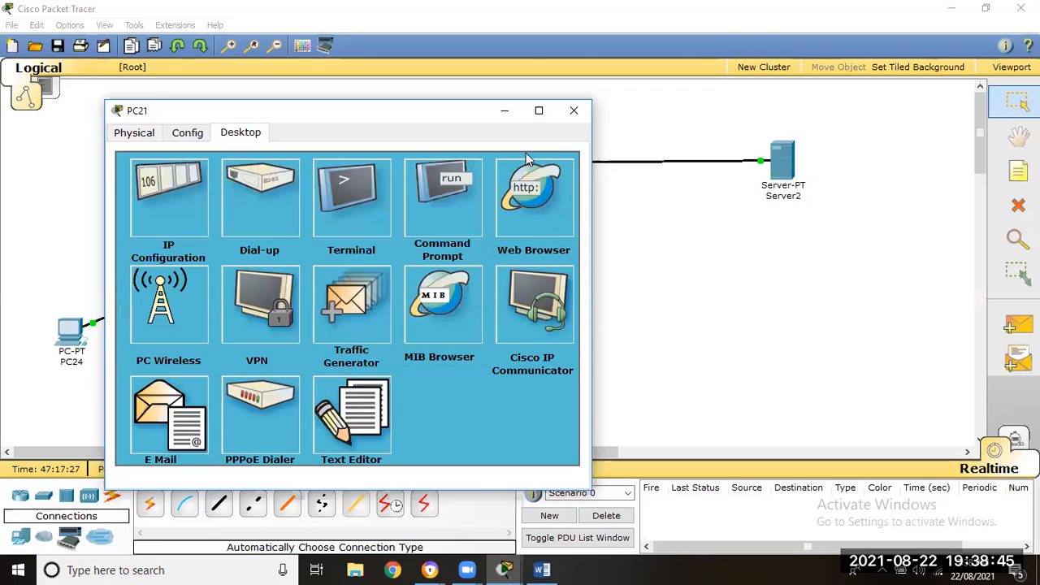
{"action": "left_click", "coordinate": [574, 110]}
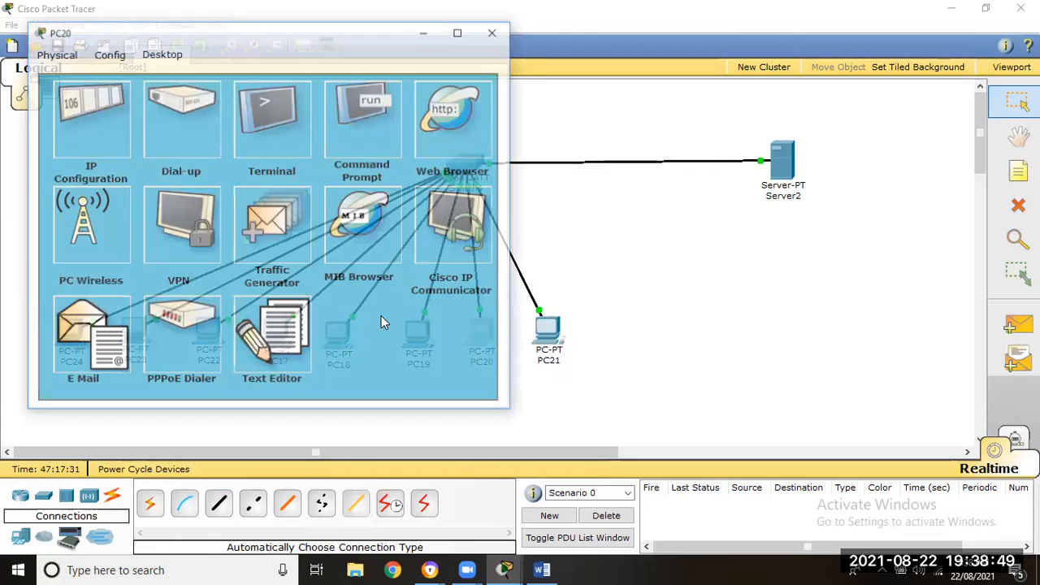
- Reopen PC20's IP configuration to check the address it received from the DHCP server, and close it
{"action": "left_click", "coordinate": [482, 337]}
{"action": "left_click", "coordinate": [98, 105]}
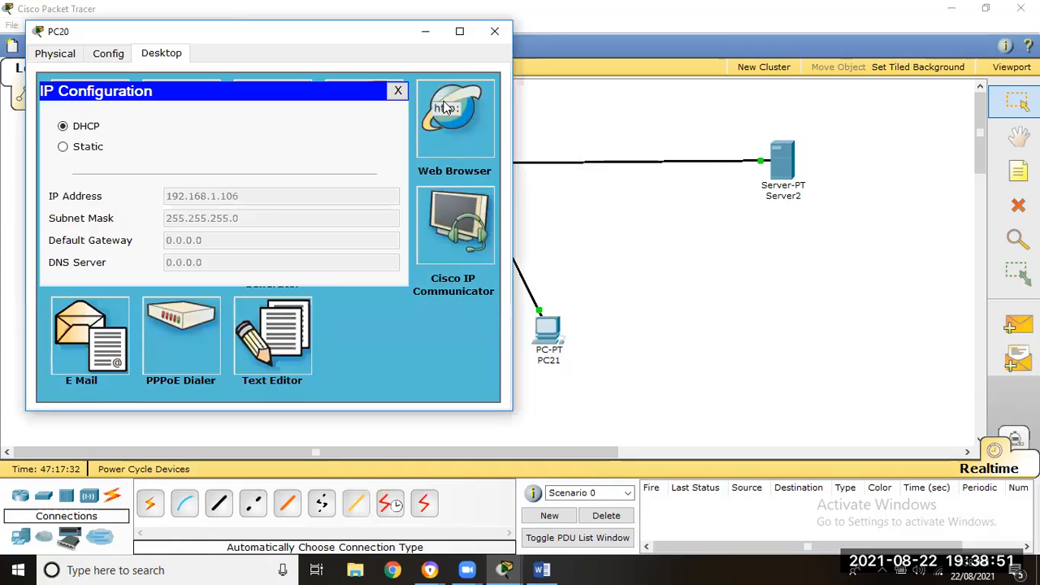
{"action": "left_click", "coordinate": [397, 91]}
{"action": "left_click", "coordinate": [494, 31]}
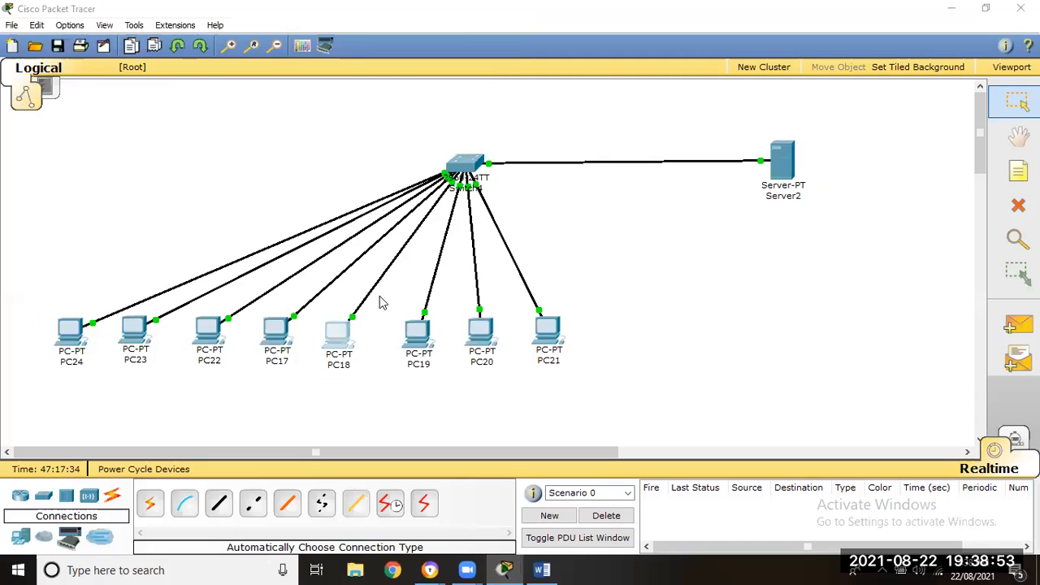
- Reopen PC18's IP configuration to check its assigned address, and close its window again
{"action": "left_click", "coordinate": [209, 333]}
{"action": "left_click", "coordinate": [125, 131]}
{"action": "left_click", "coordinate": [416, 111]}
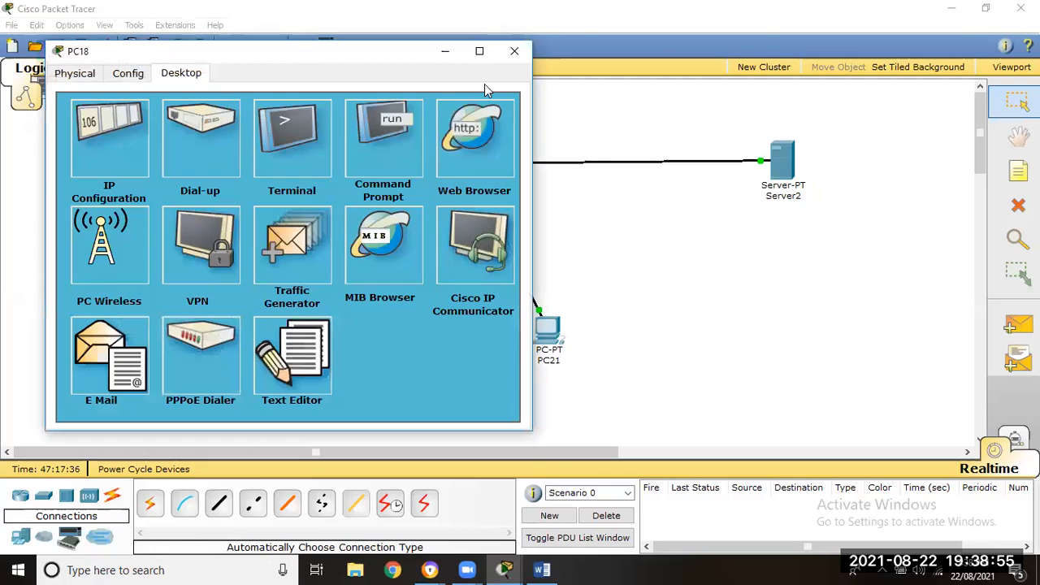
{"action": "left_click", "coordinate": [515, 50]}
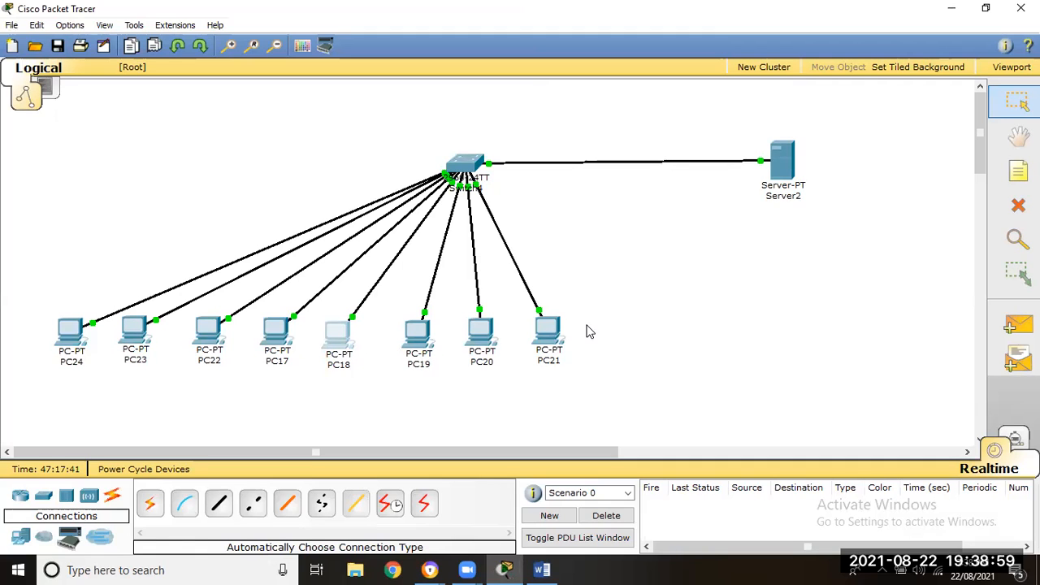
- Open Server2's Command Prompt and move its window clear of most of the PCs in the topology
{"action": "mouse_move", "coordinate": [559, 324]}
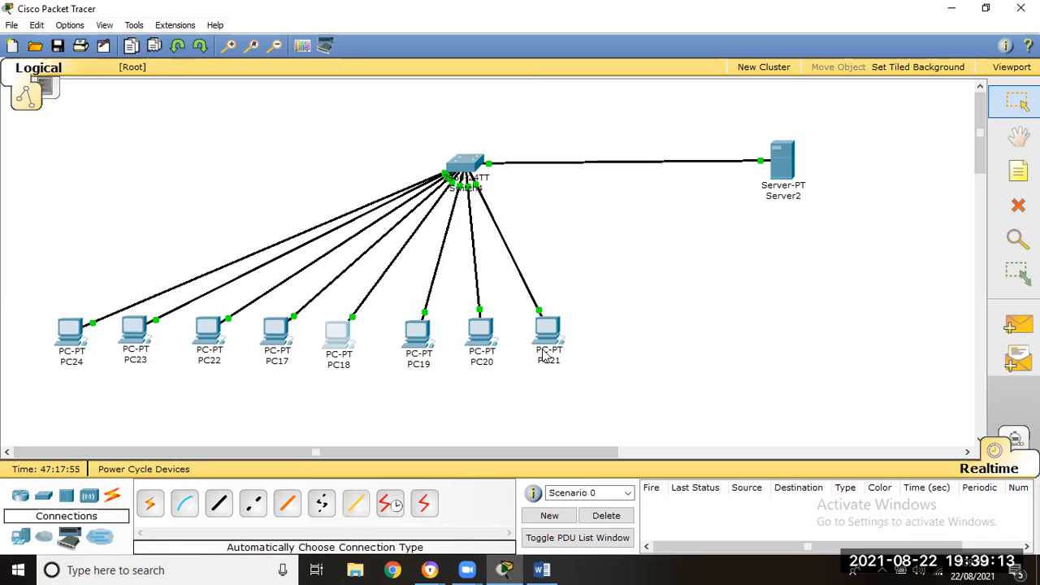
{"action": "mouse_move", "coordinate": [546, 351]}
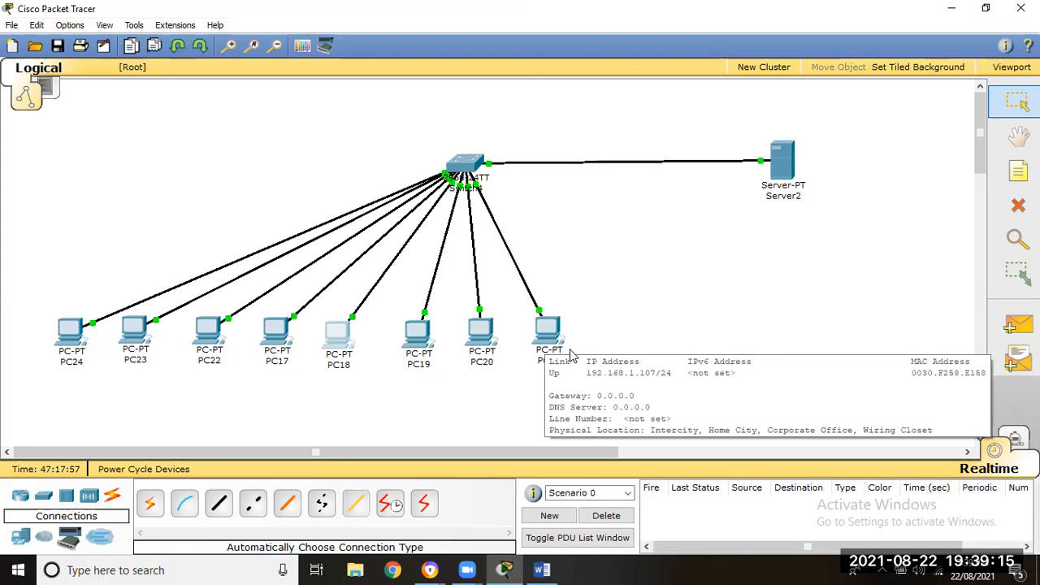
{"action": "left_click", "coordinate": [782, 161]}
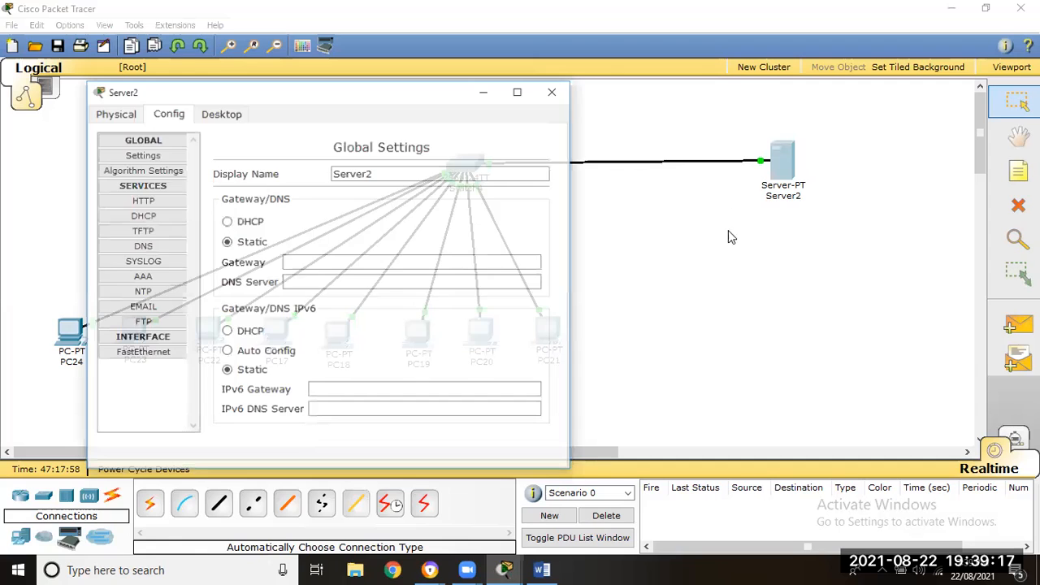
{"action": "left_click", "coordinate": [221, 113]}
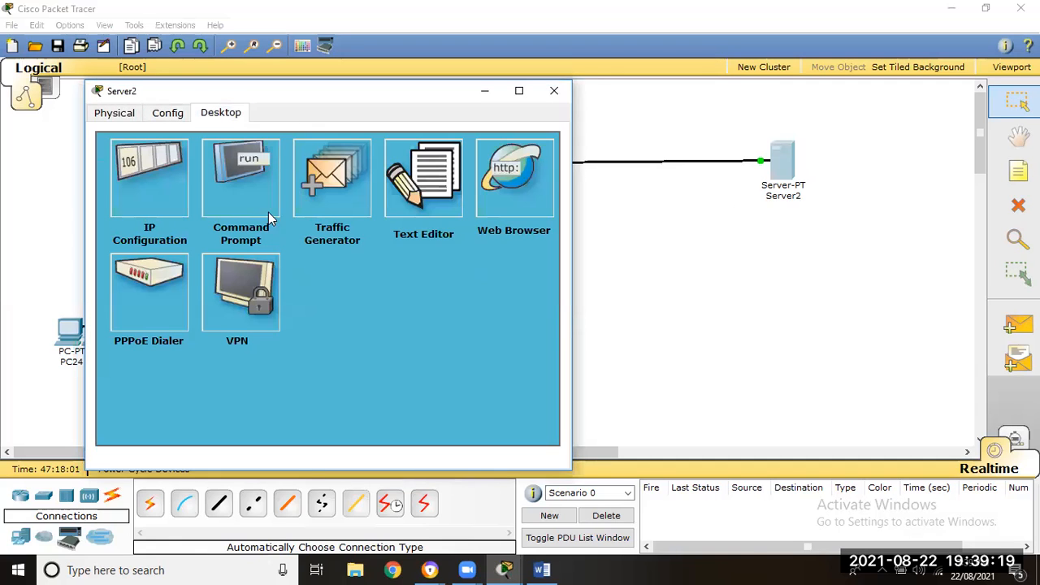
{"action": "left_click", "coordinate": [237, 172]}
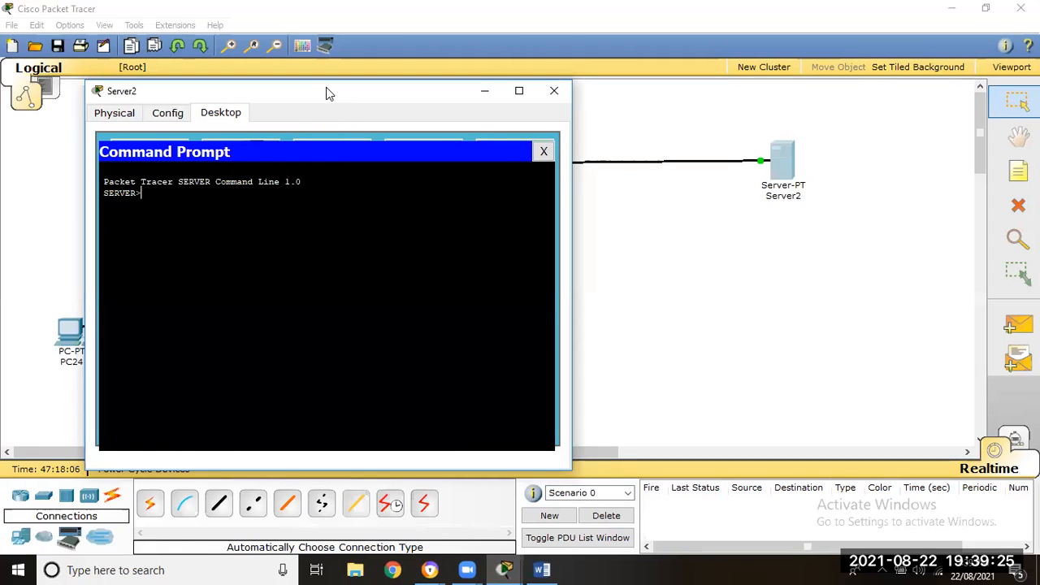
{"action": "left_click_drag", "start_coordinate": [326, 88], "coordinate": [731, 92]}
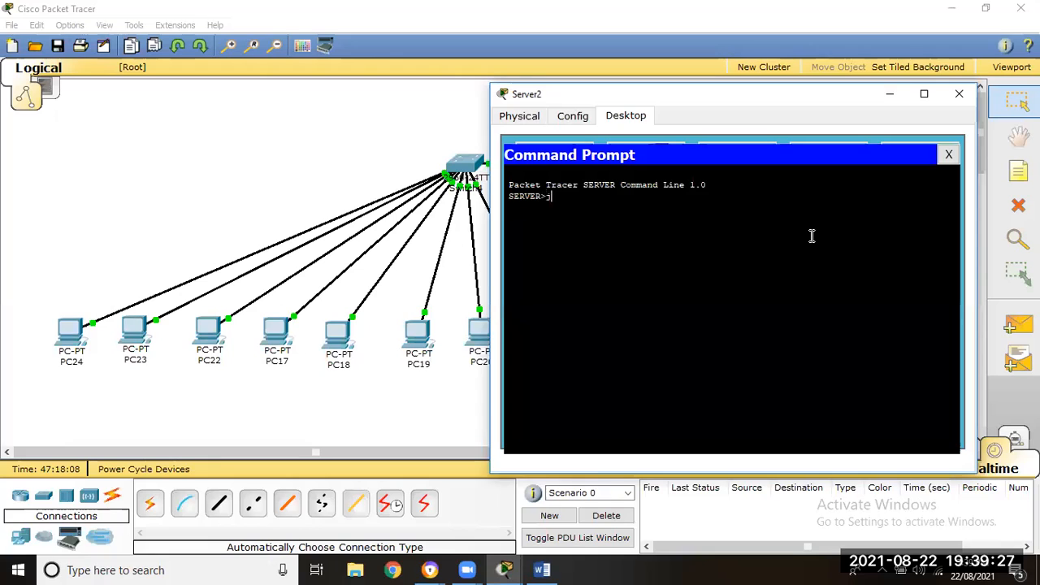
- Ping PC21 at 192.168.1.107 from Server2 to test the connection
{"action": "type", "text": "ping "}
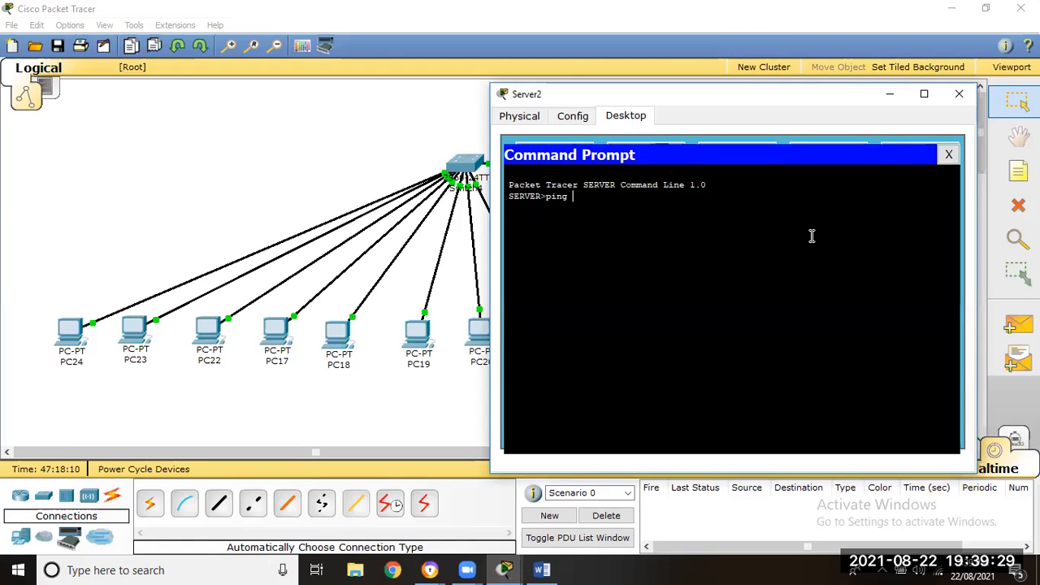
{"action": "type", "text": "192.16"}
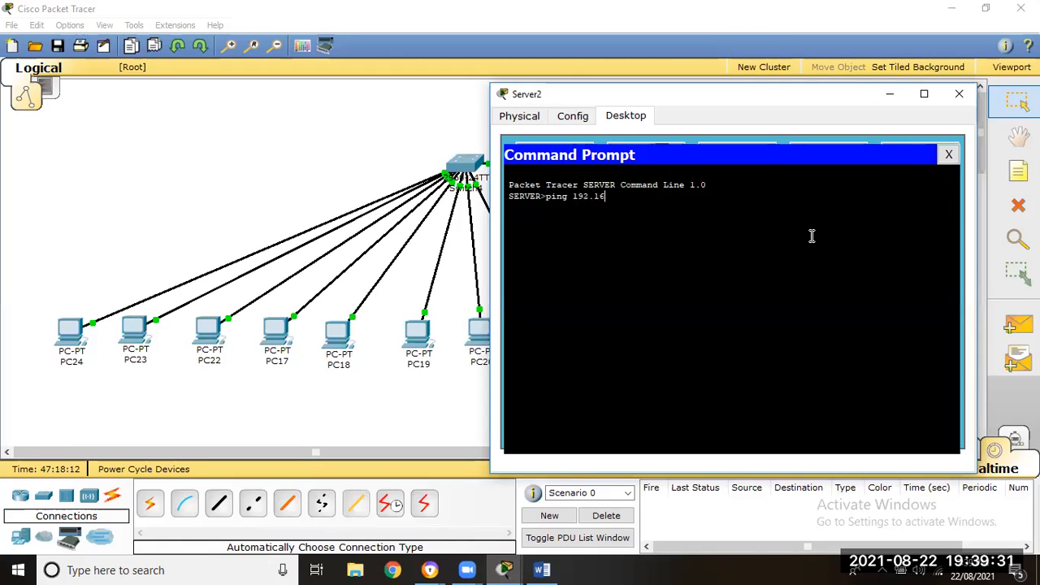
{"action": "type", "text": "8.1.7"}
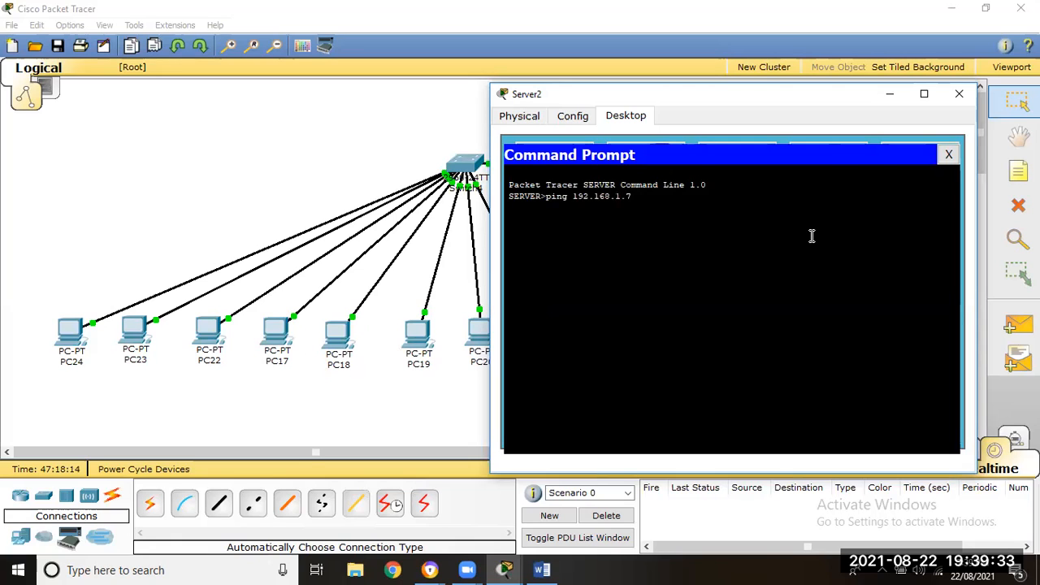
{"action": "key", "text": "BackSpace"}
{"action": "type", "text": "17"}
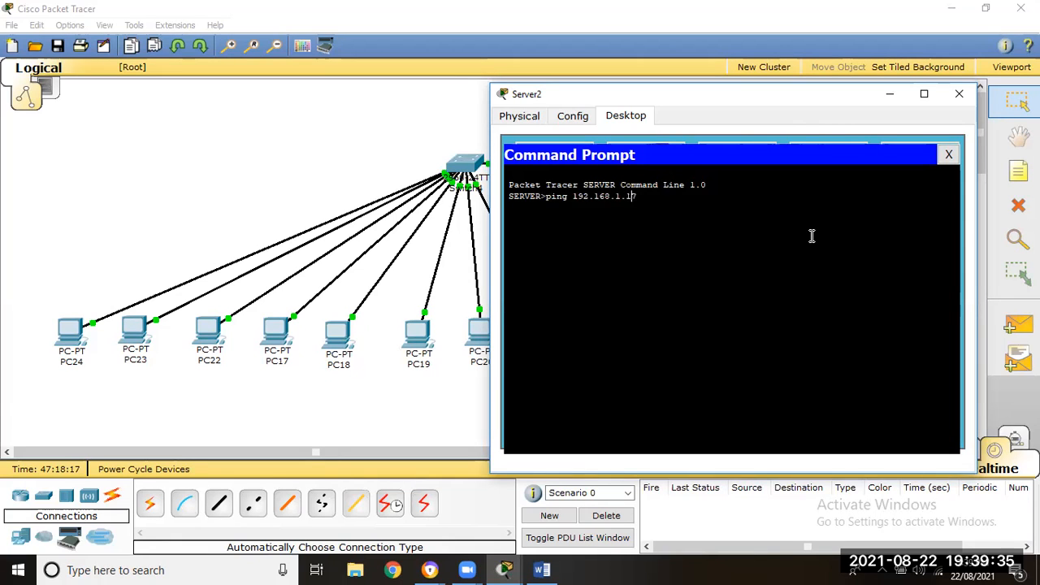
{"action": "key", "text": "Return"}
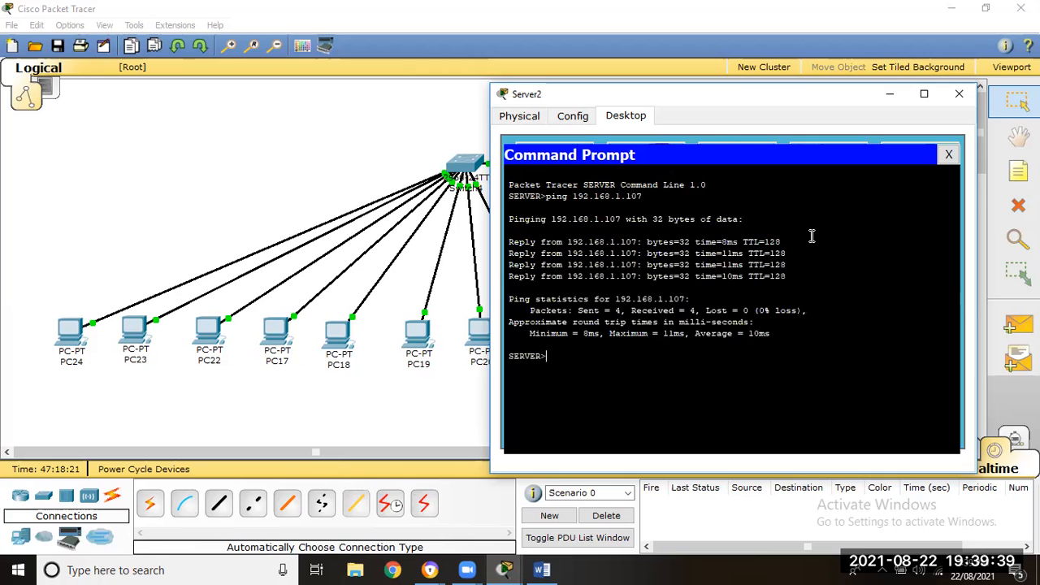
- Ping PC20 at 192.168.1.106 from Server2 to test the connection
{"action": "key", "text": "Up"}
{"action": "type", "text": "6"}
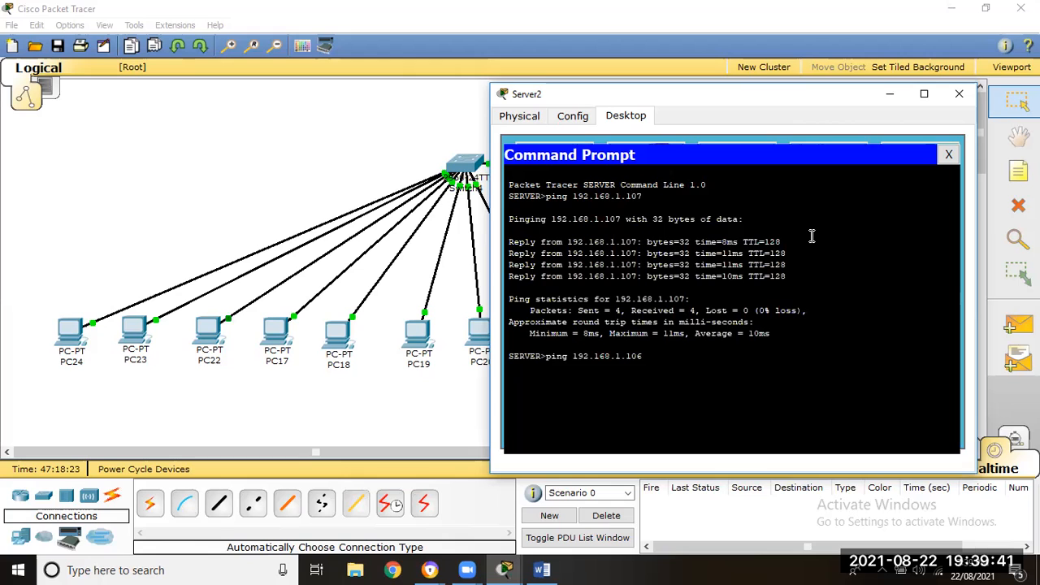
{"action": "key", "text": "Return"}
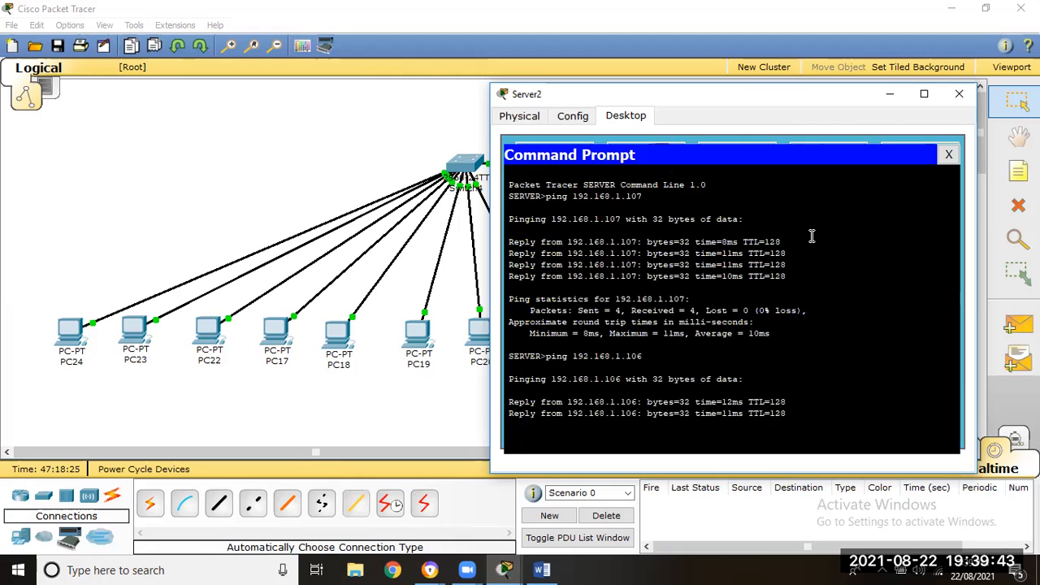
- Ping 192.168.1.105 and 192.168.1.104 from Server2 to test the connections
{"action": "key", "text": "Up"}
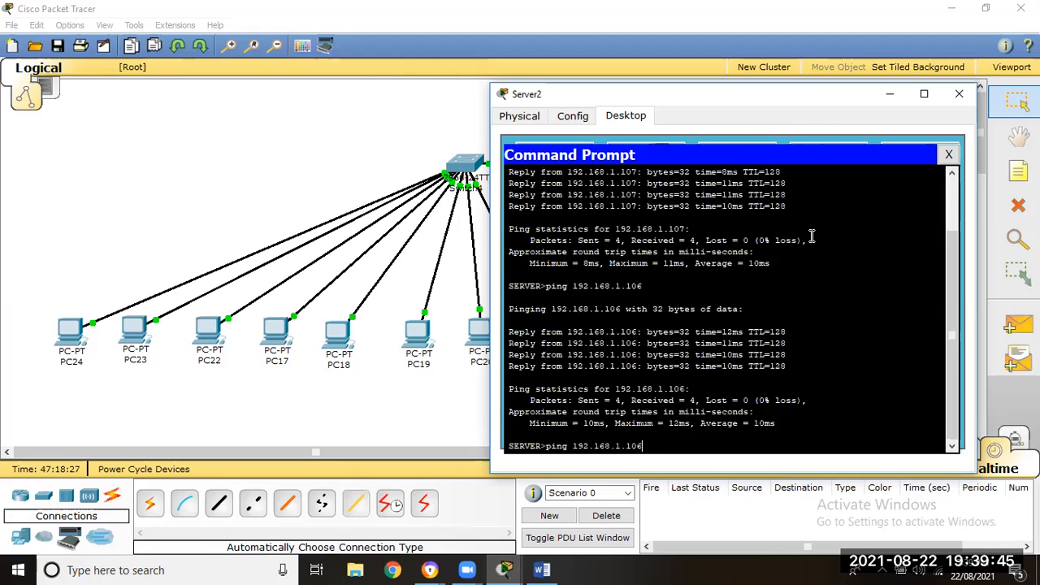
{"action": "type", "text": "5"}
{"action": "key", "text": "Return"}
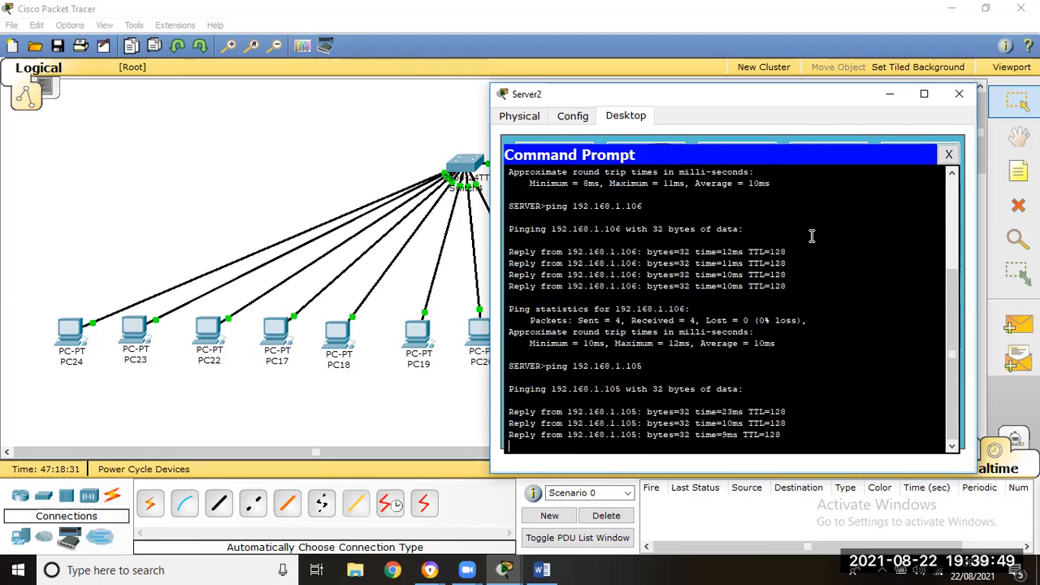
{"action": "key", "text": "Up"}
{"action": "key", "text": "BackSpace"}
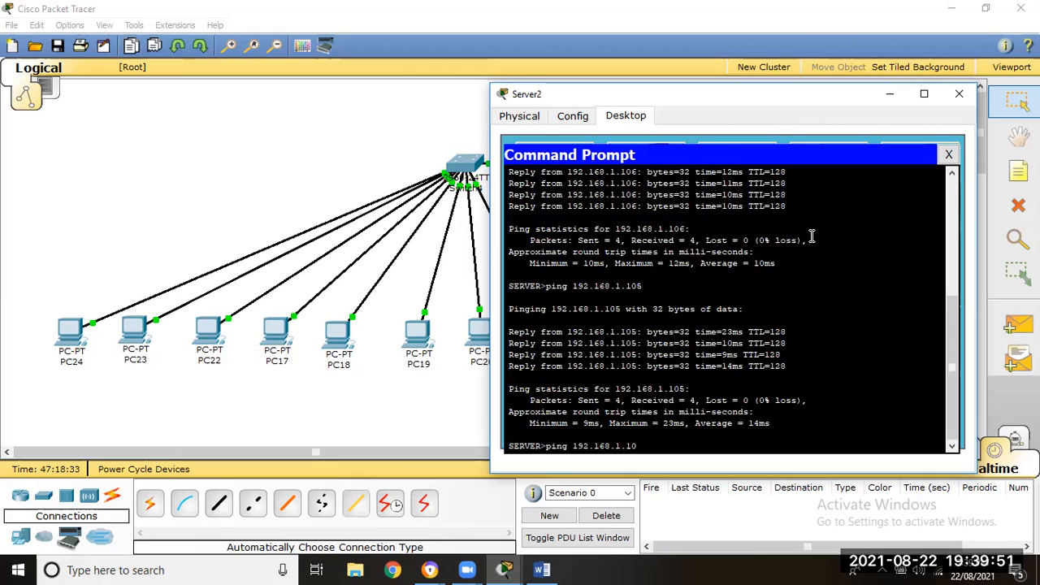
{"action": "type", "text": "4"}
{"action": "key", "text": "Return"}
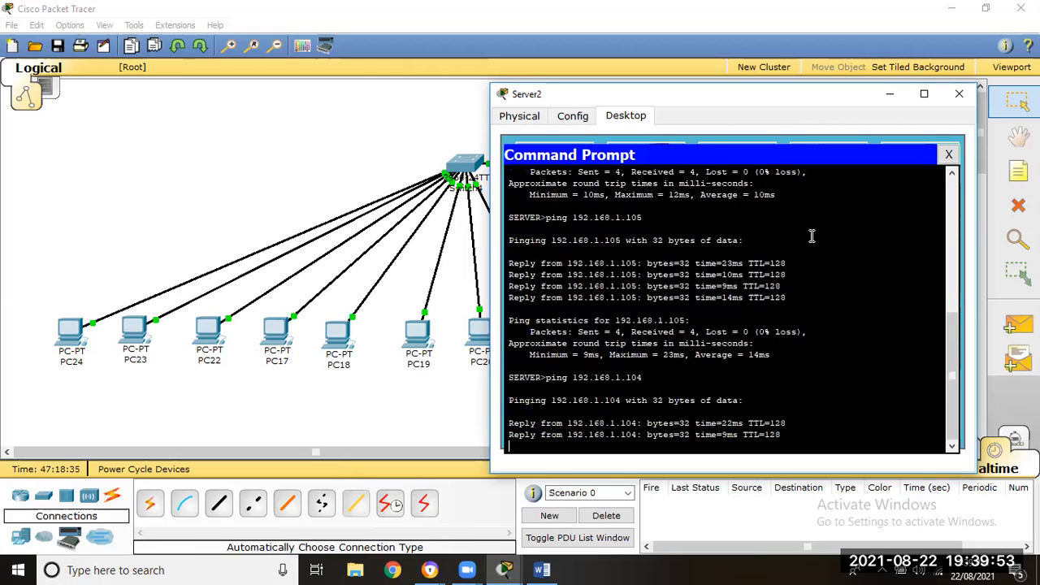
{"action": "key", "text": "Up"}
{"action": "key", "text": "BackSpace"}
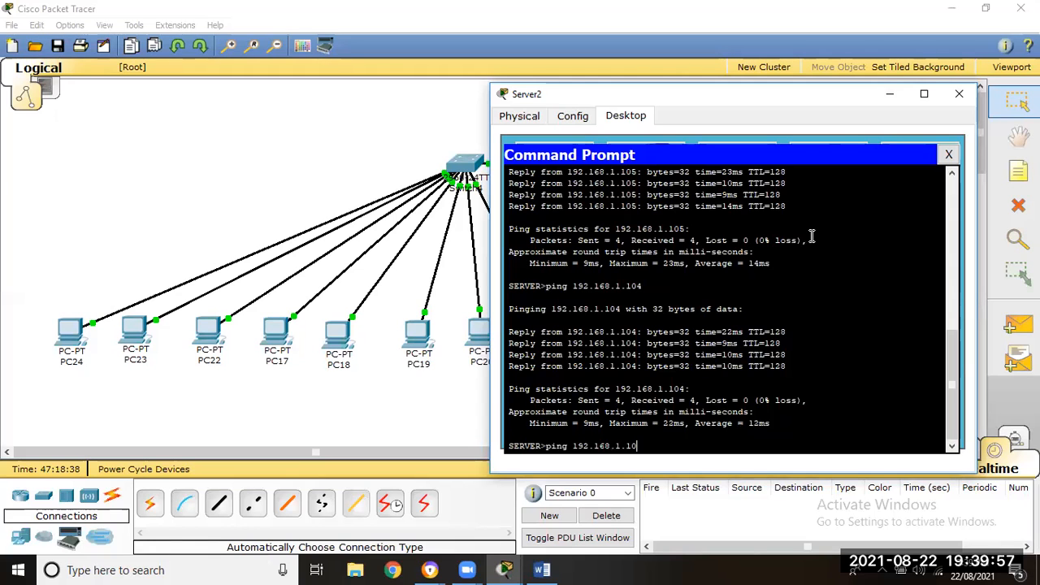
{"action": "key", "text": "Return"}
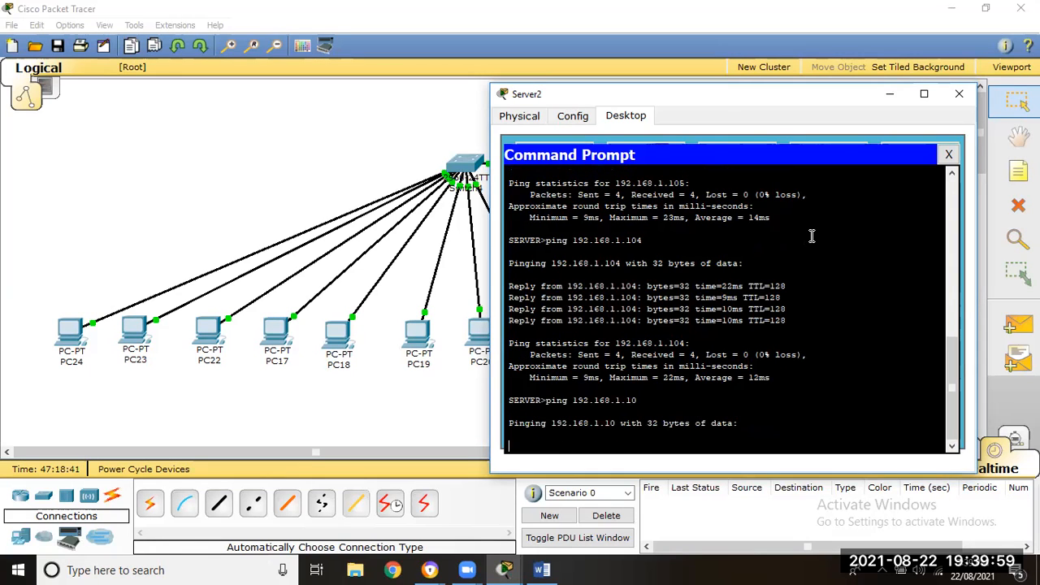
{"action": "key", "text": "ctrl+c"}
- Ping 192.168.1.103 and 192.168.1.102 from Server2 to test the connections
{"action": "key", "text": "Up"}
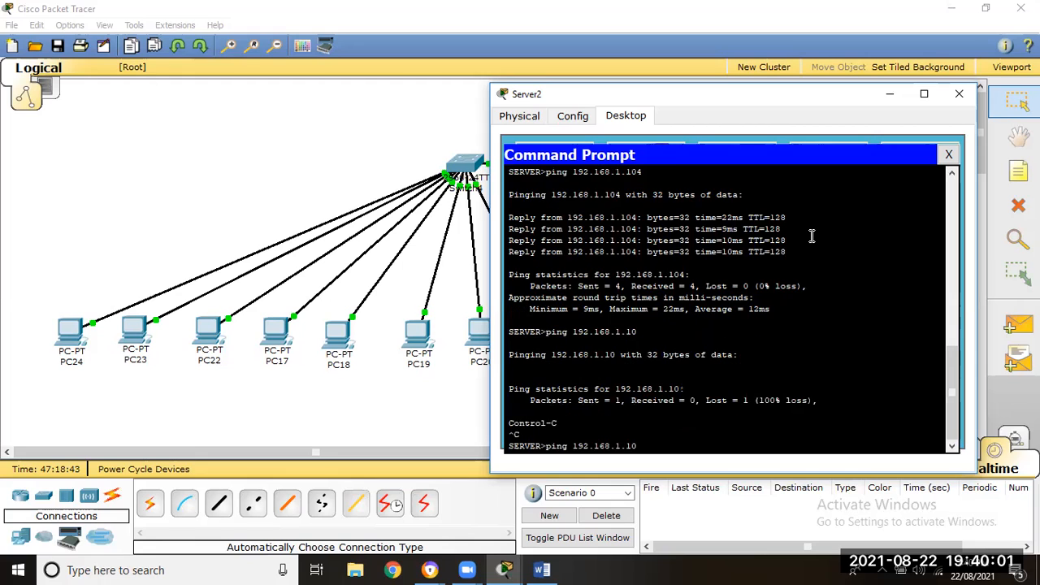
{"action": "key", "text": "Return"}
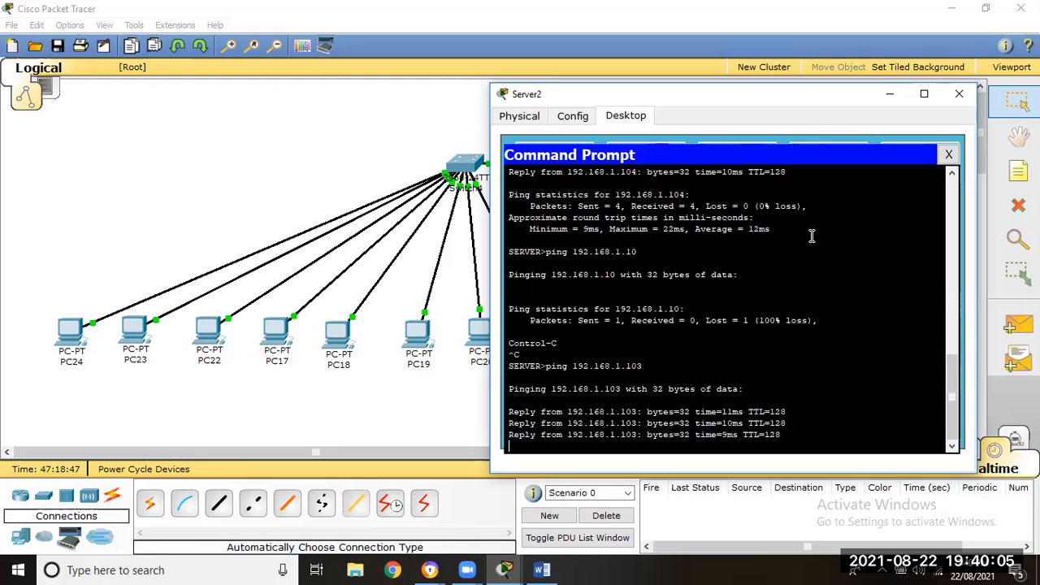
{"action": "key", "text": "Up"}
{"action": "type", "text": "2"}
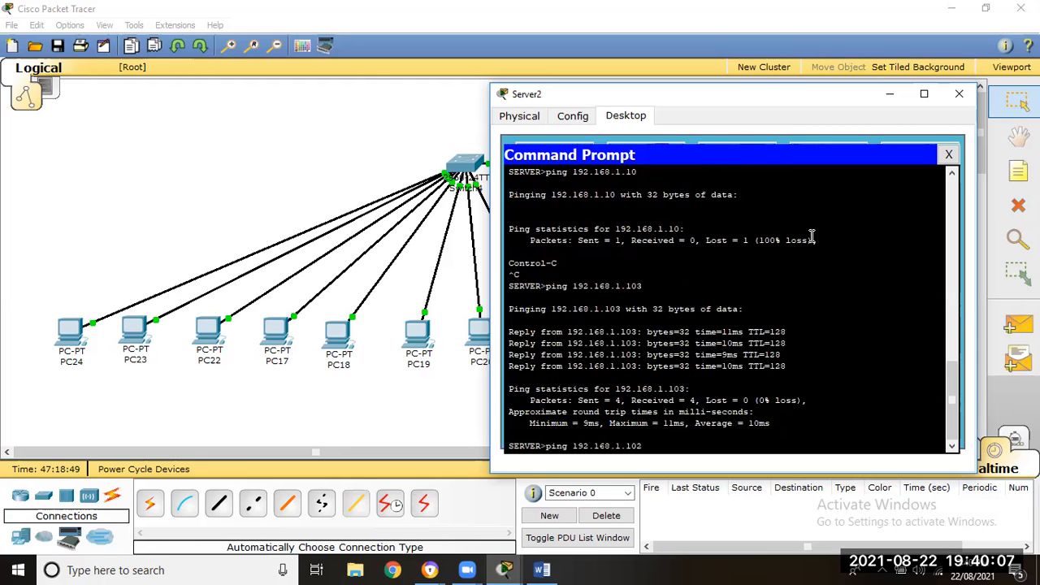
{"action": "key", "text": "Return"}
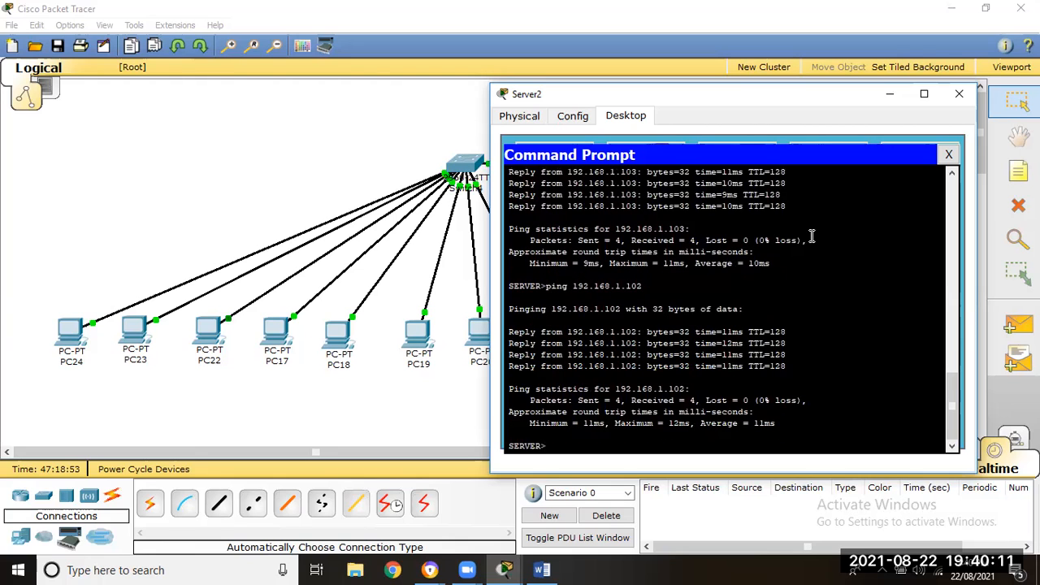
- Ping 192.168.1.101 and 192.168.1.100 from Server2, and close its Command Prompt and device window
{"action": "key", "text": "Up"}
{"action": "key", "text": "BackSpace"}
{"action": "type", "text": "01"}
{"action": "key", "text": "Return"}
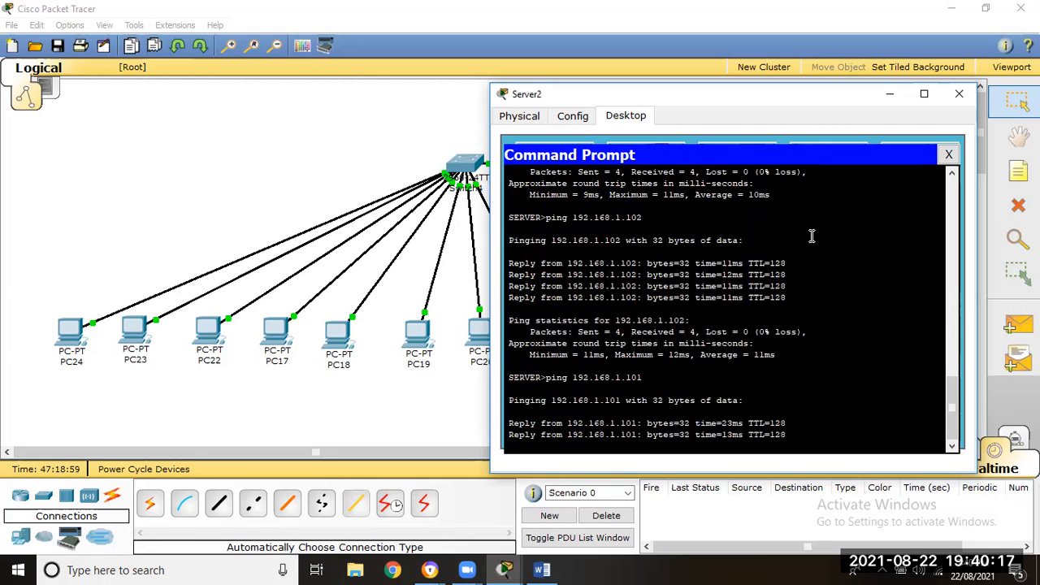
{"action": "key", "text": "Up"}
{"action": "key", "text": "BackSpace"}
{"action": "type", "text": "0"}
{"action": "key", "text": "Return"}
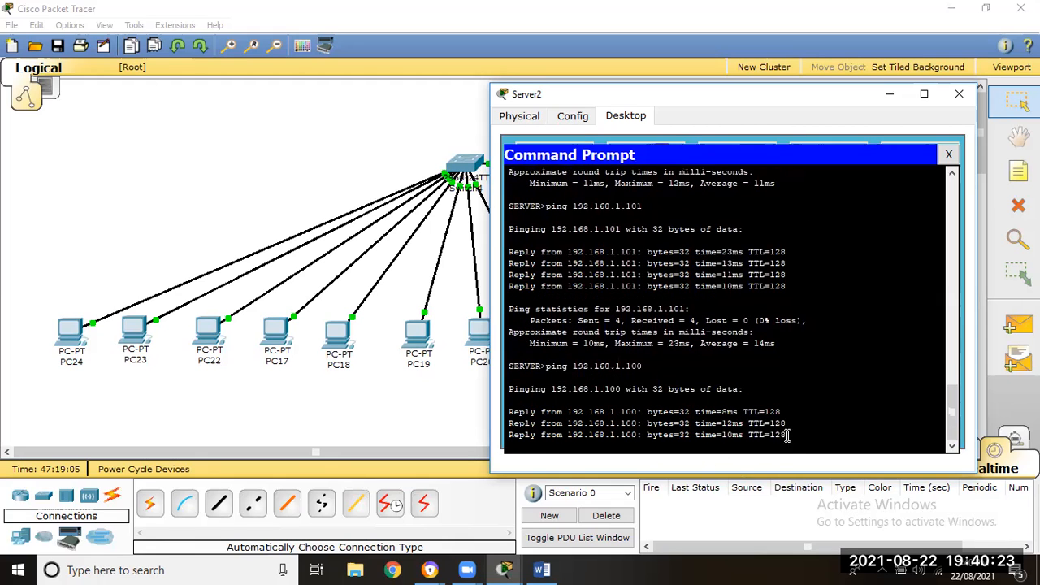
{"action": "left_click", "coordinate": [948, 155]}
{"action": "left_click", "coordinate": [960, 95]}
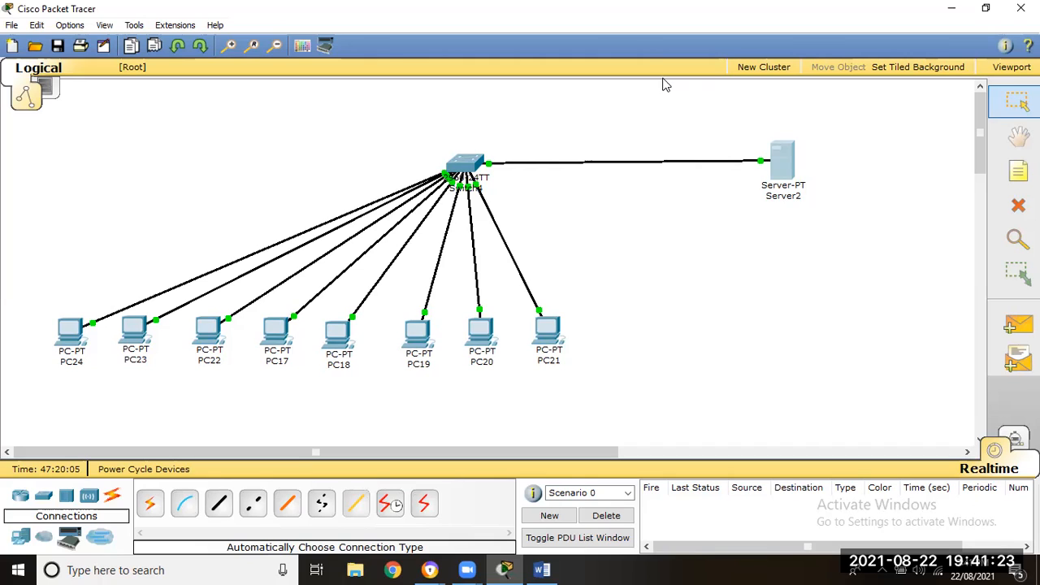
- Shift Server2 slightly farther from the switch and add a generic PC to the row beside PC21
{"action": "left_click_drag", "start_coordinate": [790, 169], "coordinate": [800, 174]}
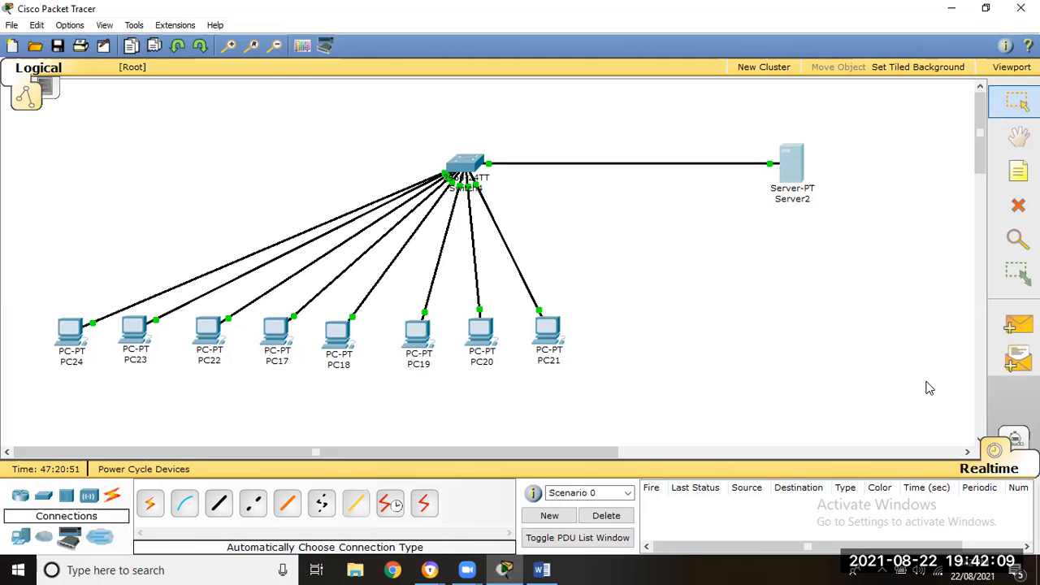
{"action": "left_click", "coordinate": [21, 538]}
{"action": "left_click", "coordinate": [150, 504]}
{"action": "left_click", "coordinate": [593, 358]}
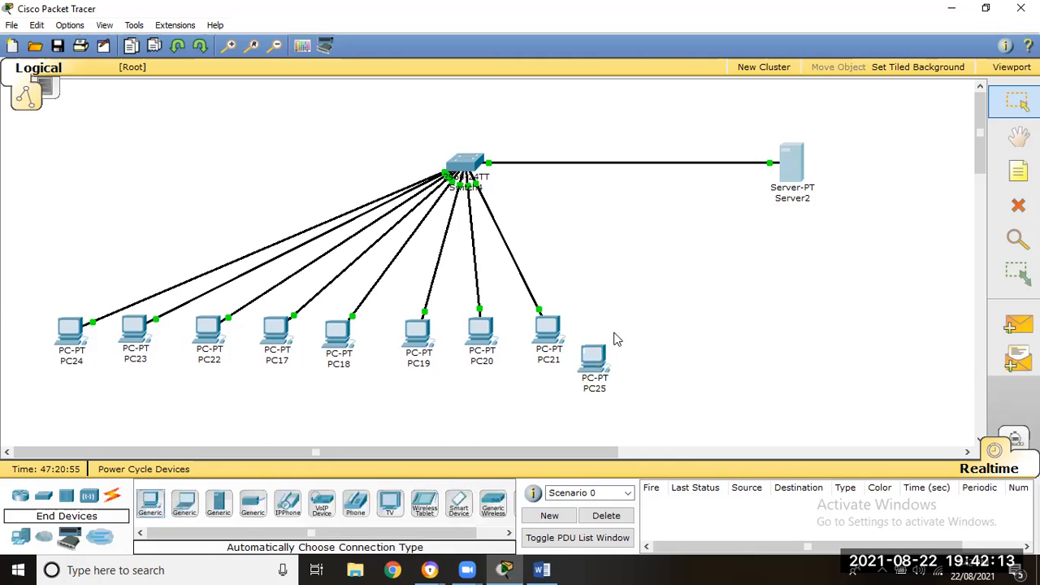
{"action": "left_click_drag", "start_coordinate": [595, 367], "coordinate": [624, 337]}
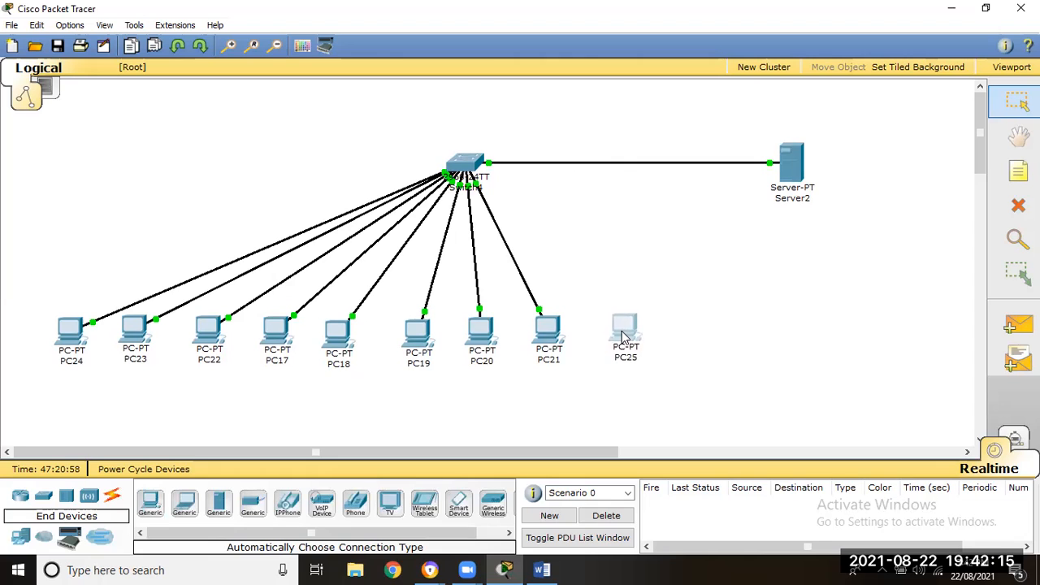
- Add another generic PC beside PC25 and space both new PCs evenly in the row
{"action": "left_click", "coordinate": [153, 507]}
{"action": "left_click", "coordinate": [687, 331]}
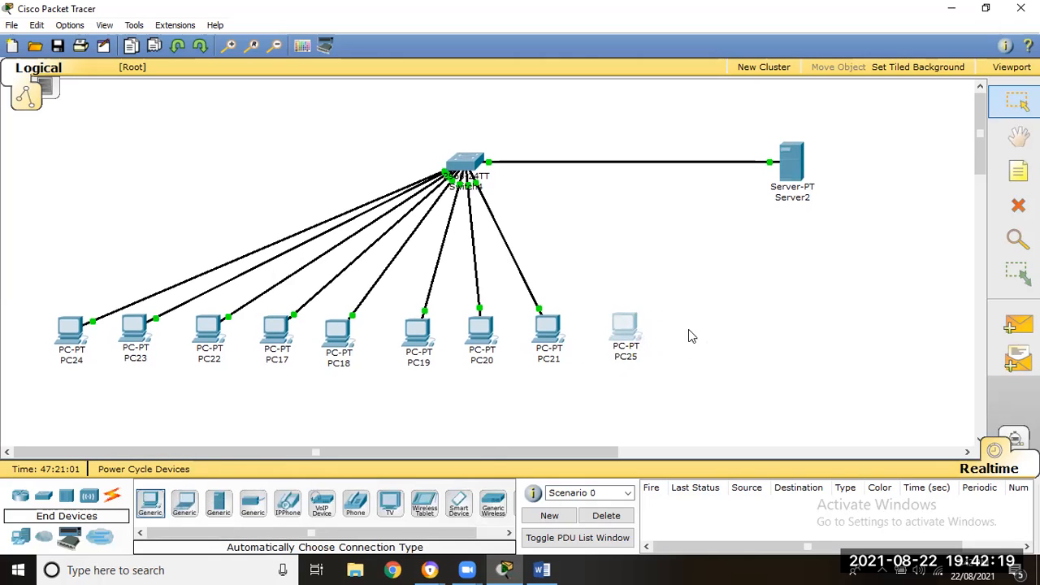
{"action": "left_click_drag", "start_coordinate": [626, 329], "coordinate": [620, 331]}
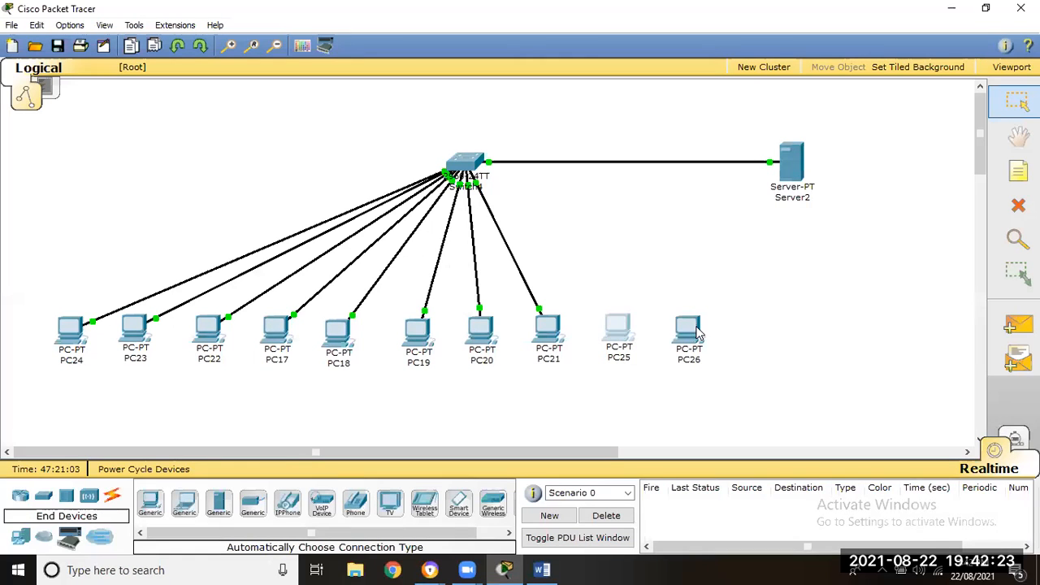
{"action": "left_click_drag", "start_coordinate": [695, 328], "coordinate": [698, 325]}
{"action": "left_click", "coordinate": [620, 329]}
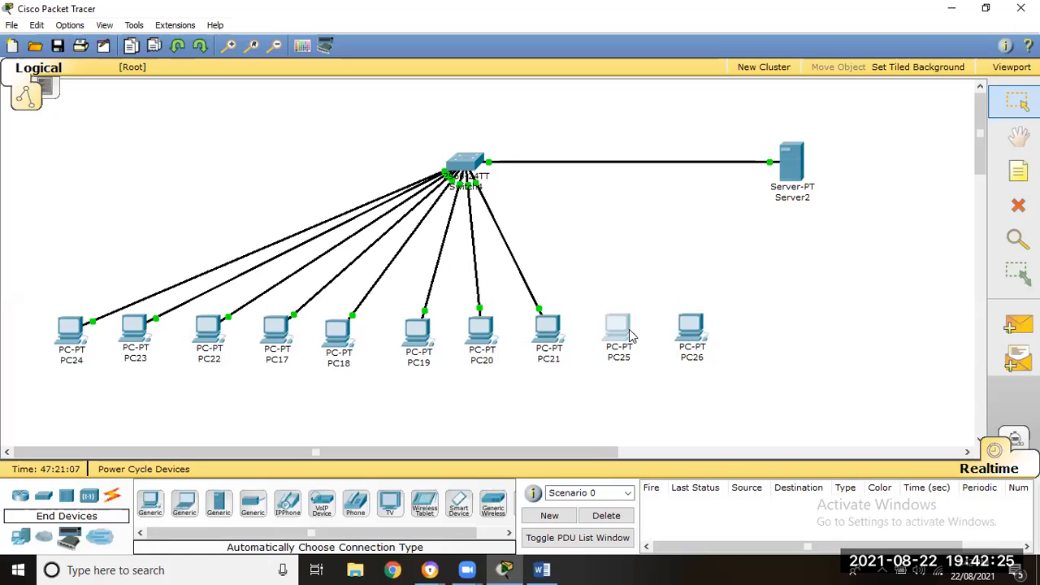
{"action": "left_click", "coordinate": [631, 335]}
{"action": "left_click", "coordinate": [600, 132]}
{"action": "left_click_drag", "start_coordinate": [626, 329], "coordinate": [697, 338]}
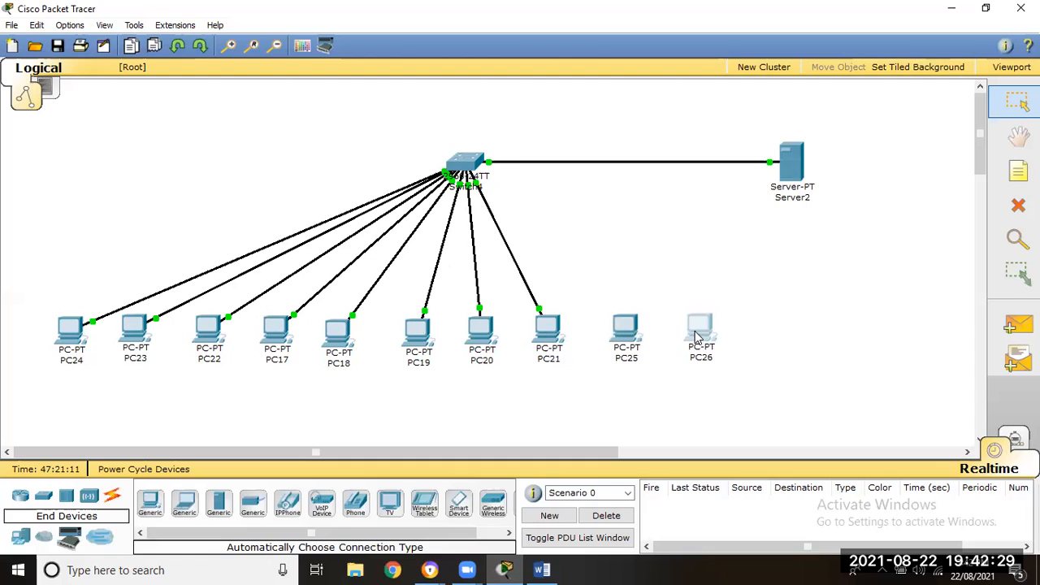
- Add a third generic PC beside PC26 and align the two with the row
{"action": "left_click", "coordinate": [150, 505]}
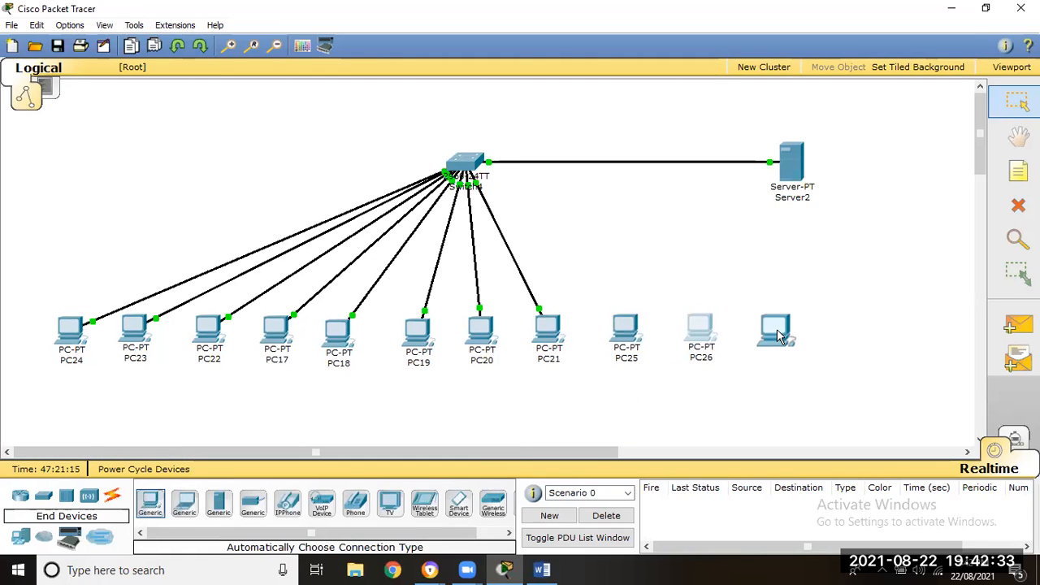
{"action": "left_click", "coordinate": [778, 335]}
{"action": "left_click_drag", "start_coordinate": [707, 336], "coordinate": [712, 334]}
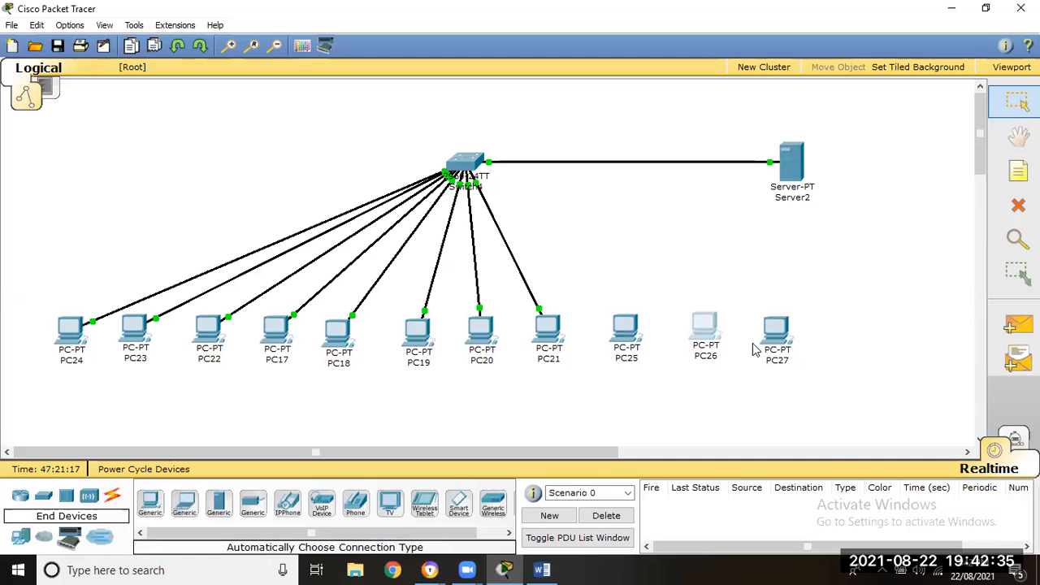
{"action": "left_click_drag", "start_coordinate": [776, 333], "coordinate": [778, 328]}
- Connect PC25, PC26 and PC27 to Switch4 using the automatic connection type
{"action": "left_click", "coordinate": [111, 499]}
{"action": "left_click", "coordinate": [149, 503]}
{"action": "left_click", "coordinate": [624, 325]}
{"action": "left_click", "coordinate": [449, 156]}
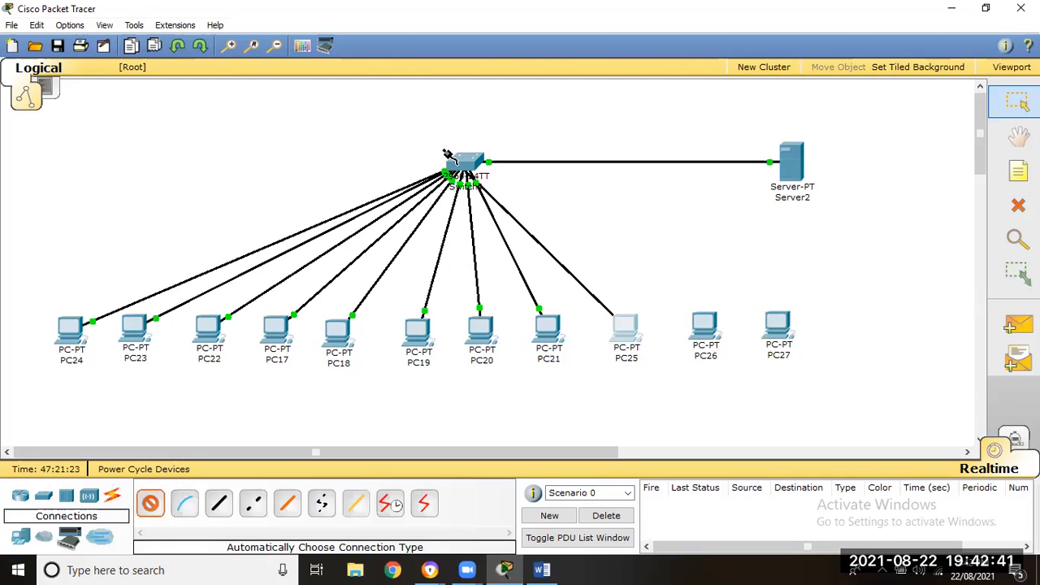
{"action": "left_click", "coordinate": [150, 503]}
{"action": "left_click", "coordinate": [704, 327]}
{"action": "left_click", "coordinate": [473, 157]}
{"action": "left_click", "coordinate": [150, 503]}
{"action": "left_click", "coordinate": [778, 328]}
{"action": "left_click", "coordinate": [482, 160]}
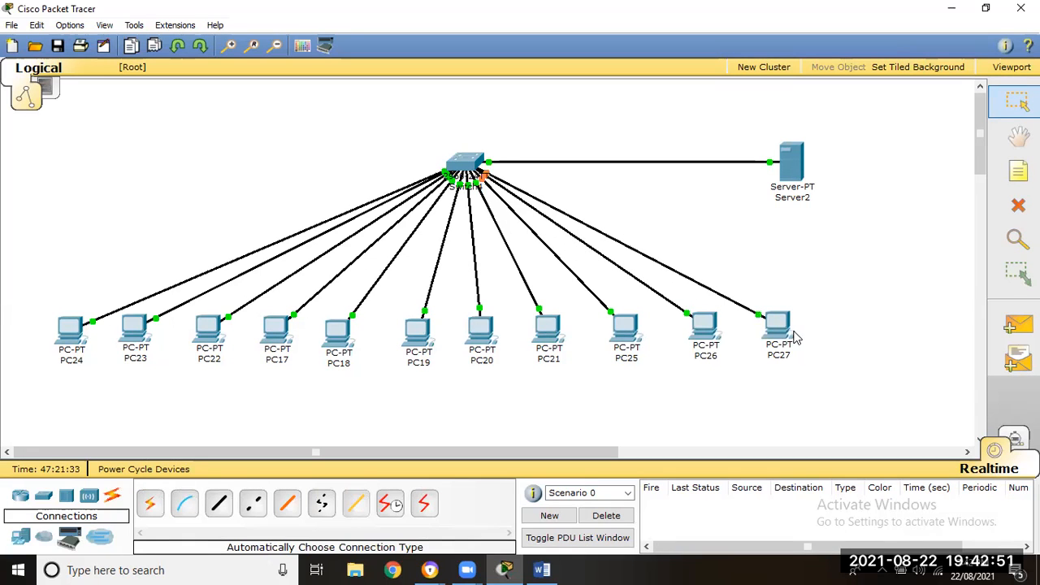
- Set PC25's IP configuration to DHCP and close its window
{"action": "left_click", "coordinate": [619, 333]}
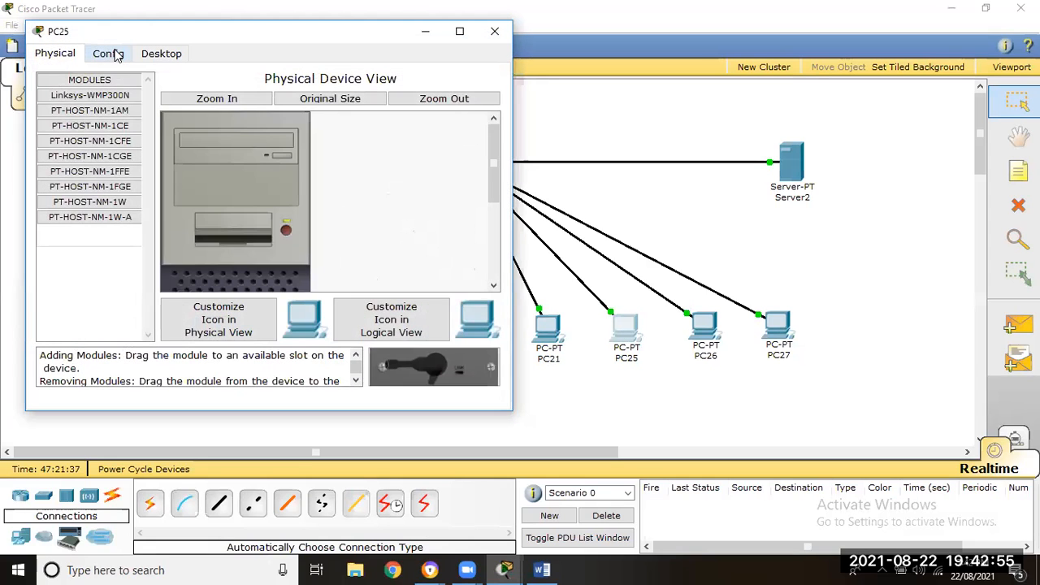
{"action": "left_click", "coordinate": [115, 55]}
{"action": "left_click", "coordinate": [162, 53]}
{"action": "left_click", "coordinate": [92, 126]}
{"action": "left_click", "coordinate": [90, 127]}
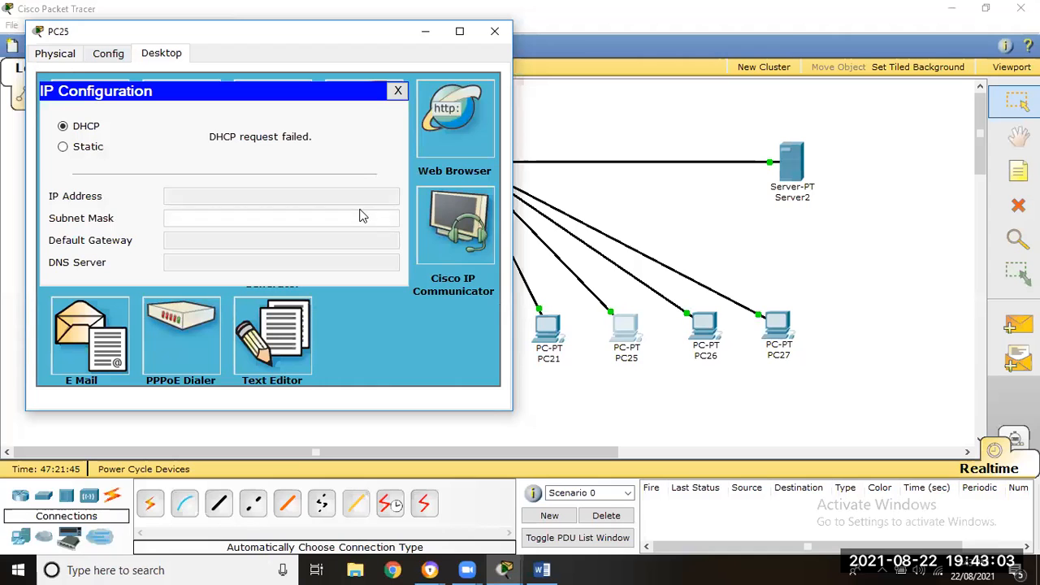
{"action": "left_click", "coordinate": [398, 91]}
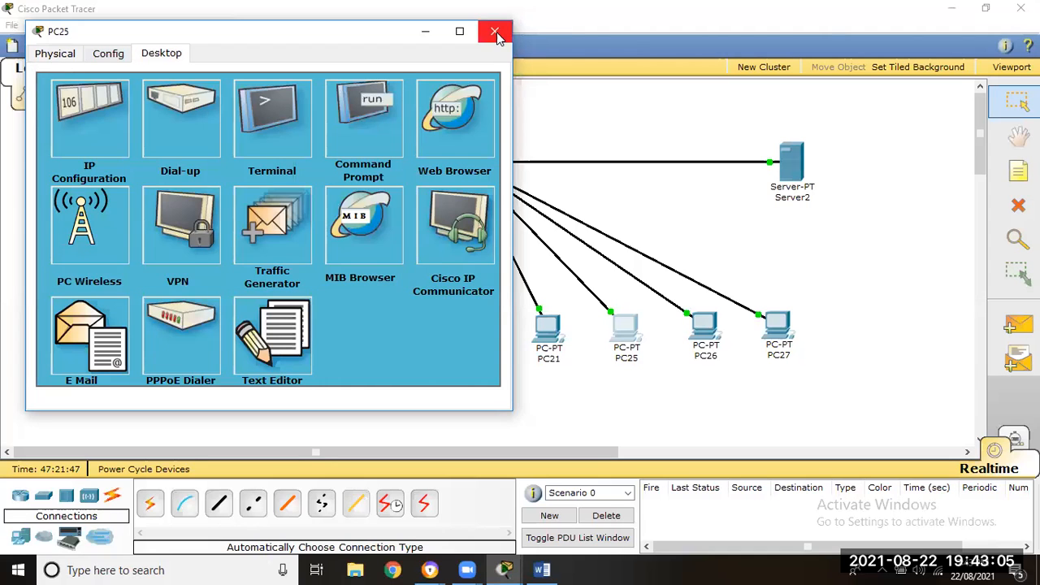
{"action": "left_click", "coordinate": [495, 31]}
- Shift PC27 slightly away from PC26, and request an address by DHCP on PC25 again
{"action": "left_click_drag", "start_coordinate": [776, 325], "coordinate": [784, 322]}
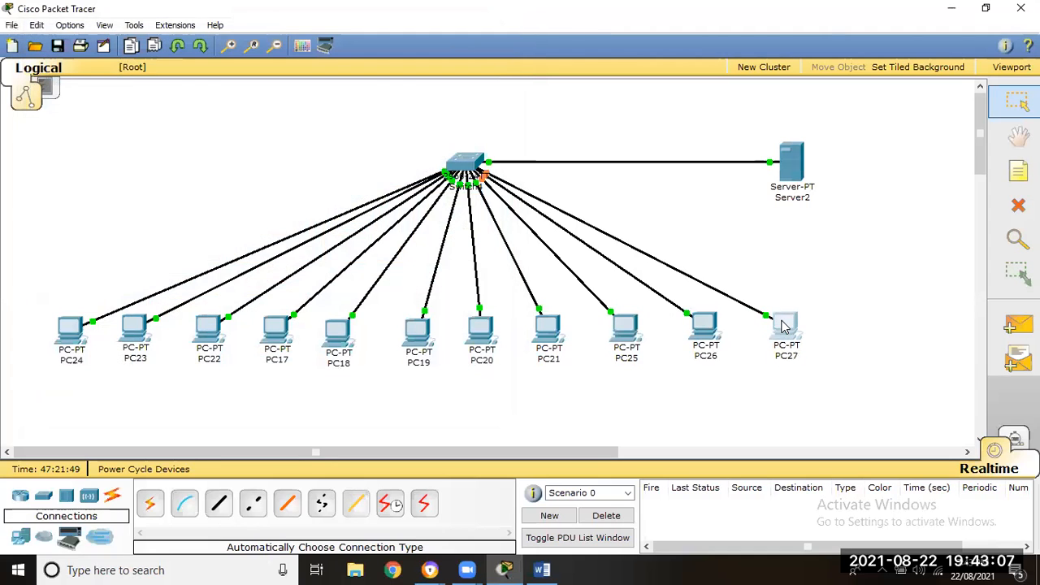
{"action": "left_click", "coordinate": [625, 326]}
{"action": "left_click", "coordinate": [132, 146]}
{"action": "left_click", "coordinate": [126, 167]}
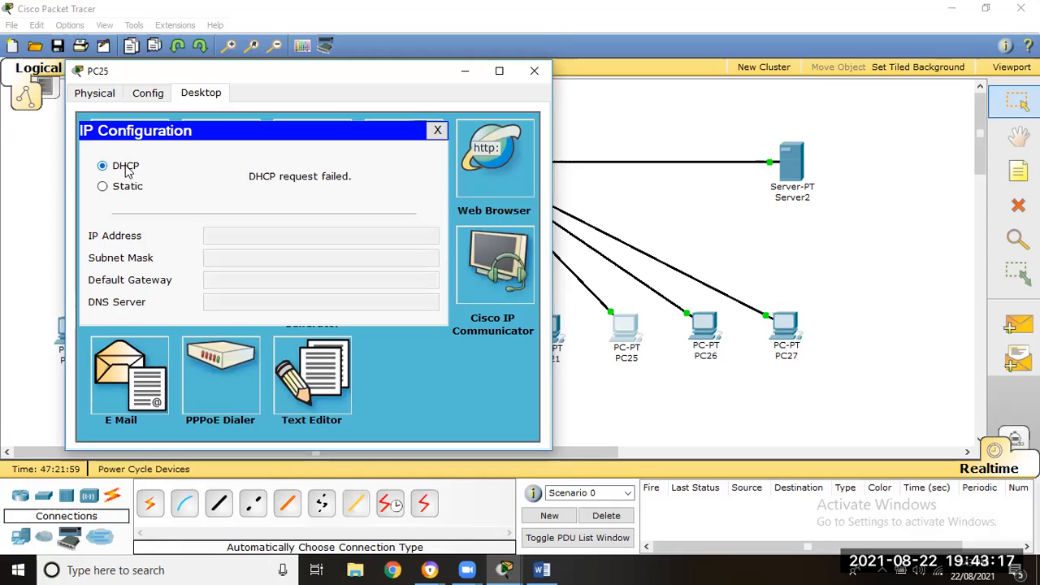
{"action": "left_click", "coordinate": [436, 131]}
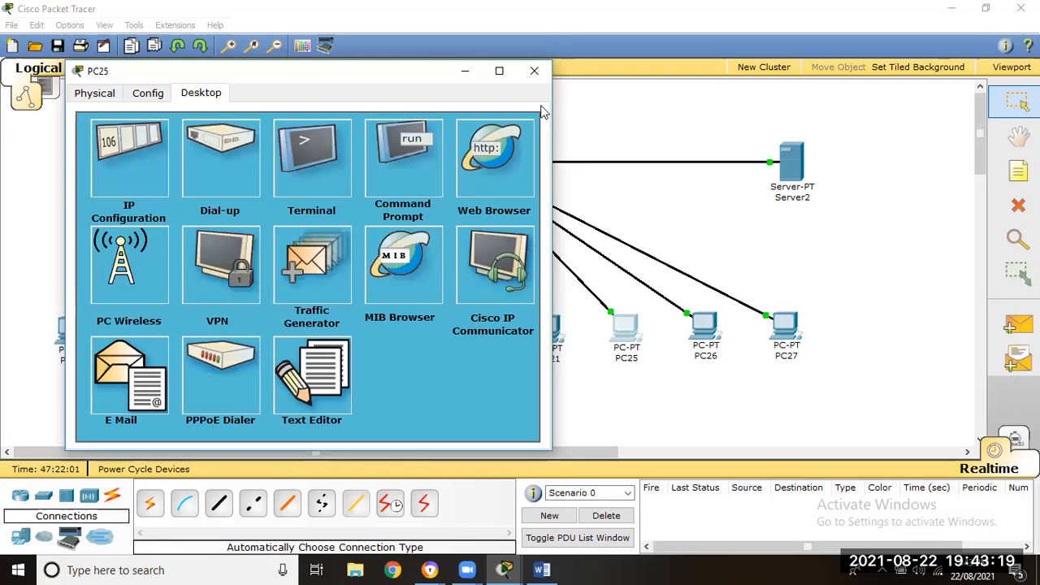
{"action": "left_click", "coordinate": [550, 74]}
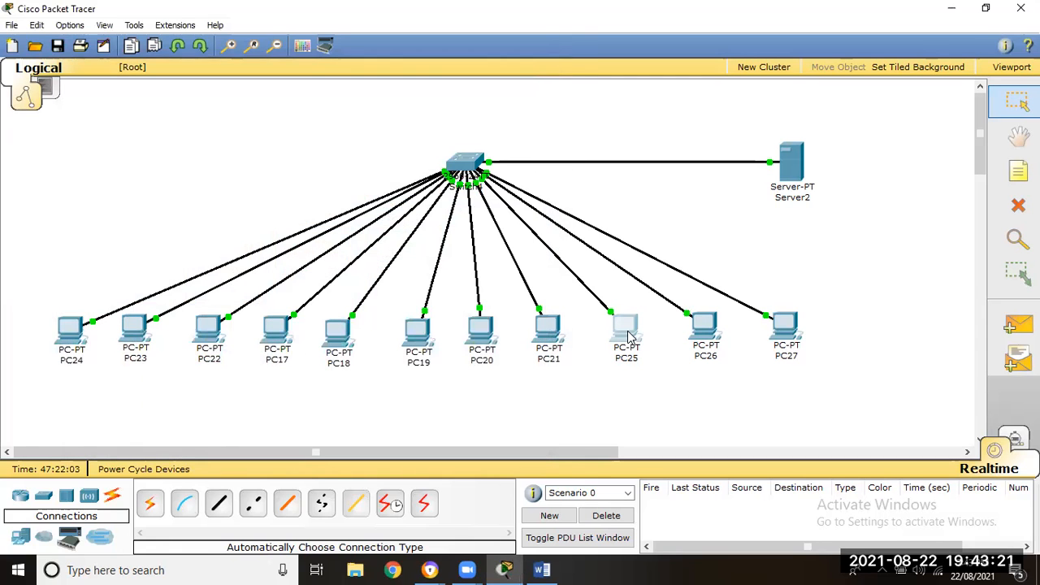
- Reopen PC25's IP configuration to check its DHCP-assigned address, and close its window again
{"action": "left_click", "coordinate": [626, 335]}
{"action": "left_click", "coordinate": [174, 195]}
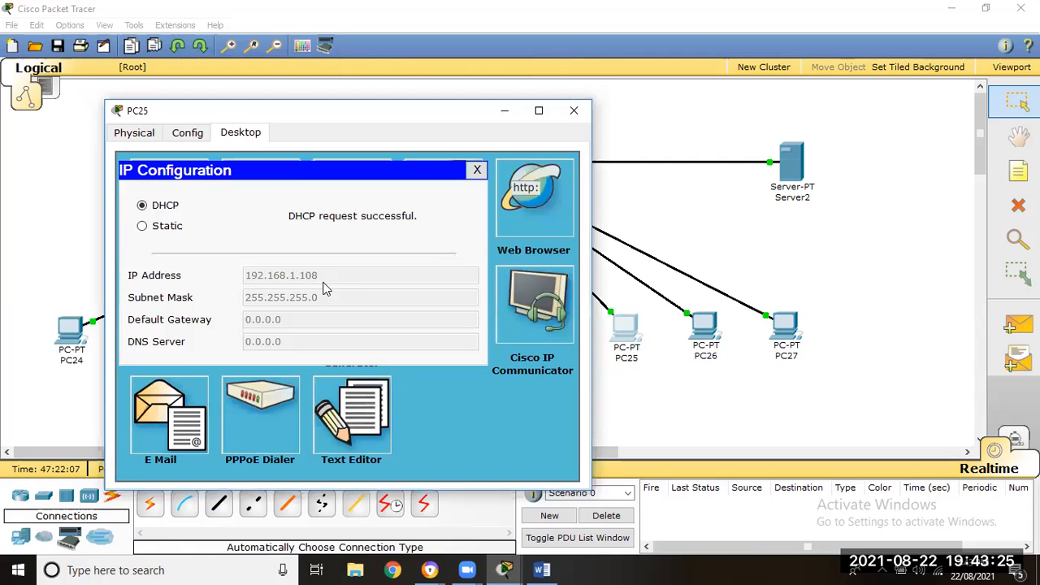
{"action": "left_click", "coordinate": [477, 170]}
{"action": "left_click", "coordinate": [574, 110]}
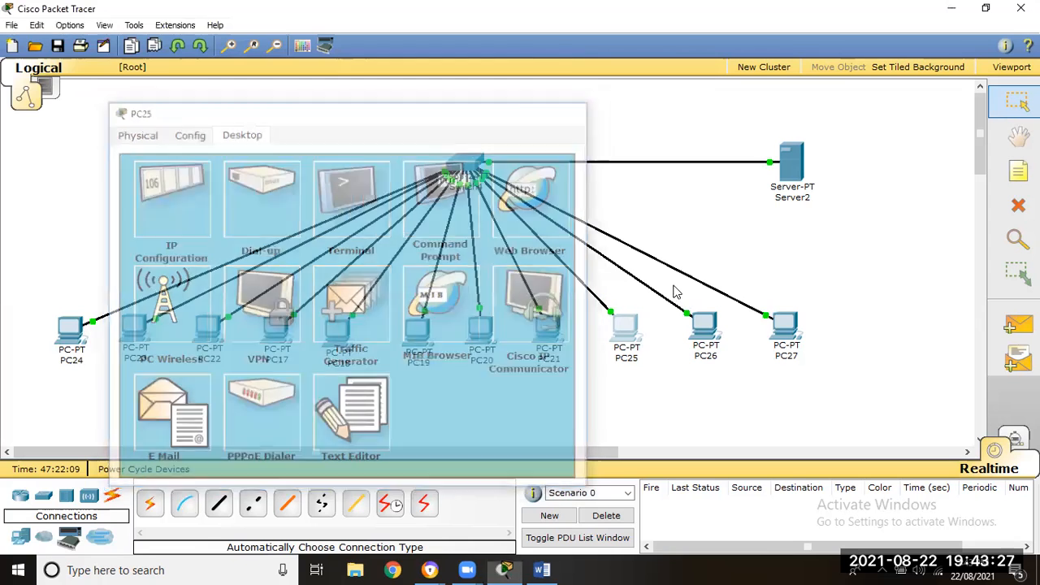
- Set PC26's IP configuration to DHCP so it requests an address, and close its window
{"action": "left_click", "coordinate": [699, 335]}
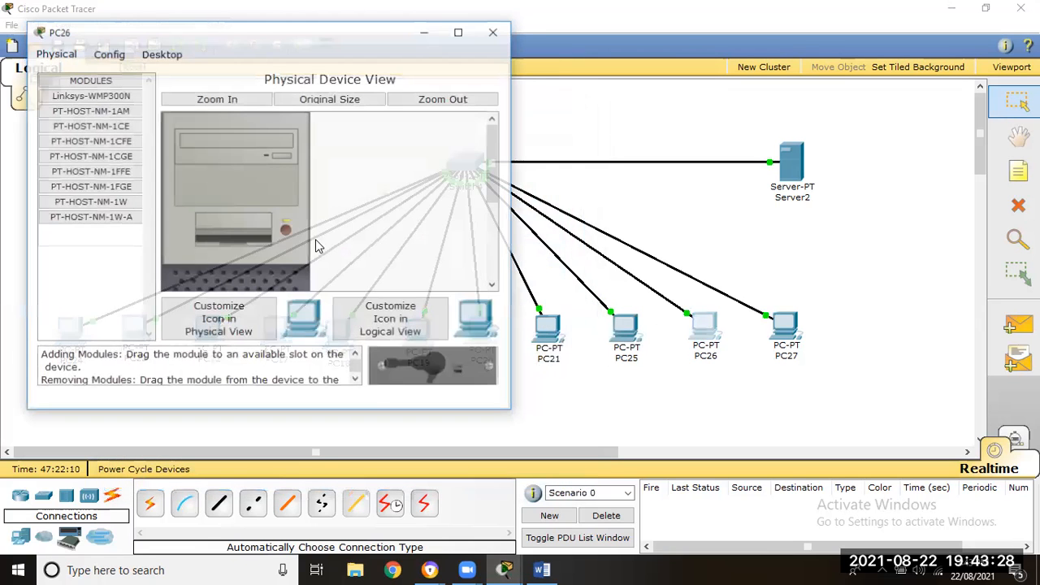
{"action": "left_click", "coordinate": [166, 54]}
{"action": "left_click", "coordinate": [105, 104]}
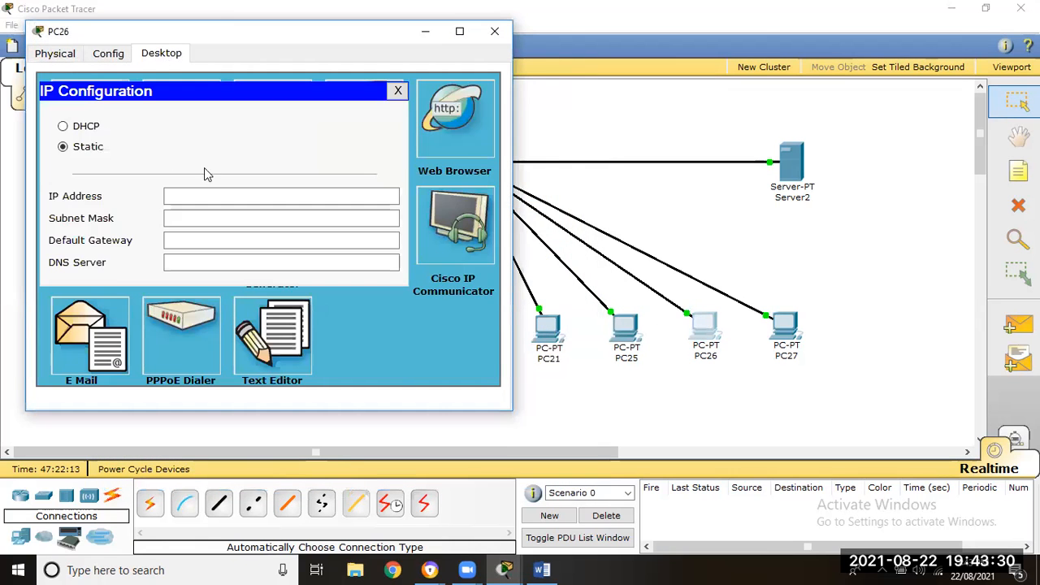
{"action": "left_click", "coordinate": [88, 126]}
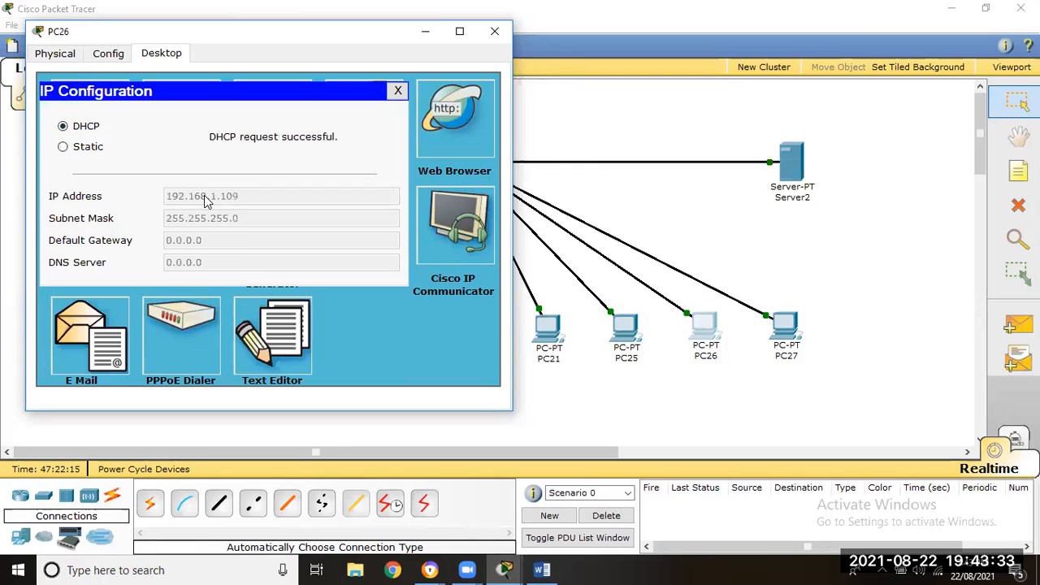
{"action": "left_click", "coordinate": [397, 90]}
{"action": "left_click", "coordinate": [496, 33]}
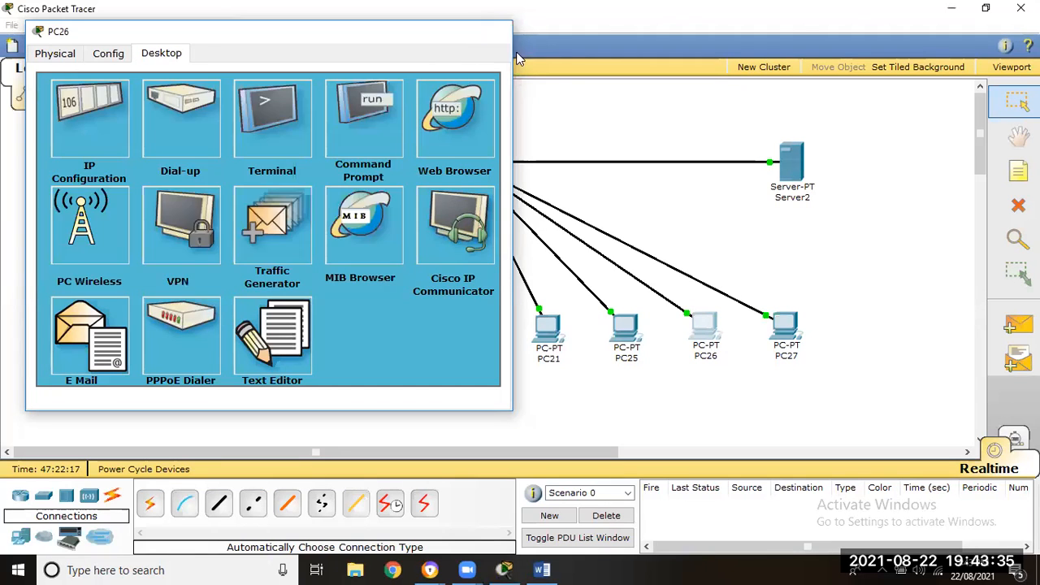
- Set PC27's IP configuration to DHCP so it requests an address, and close its window
{"action": "left_click", "coordinate": [785, 332]}
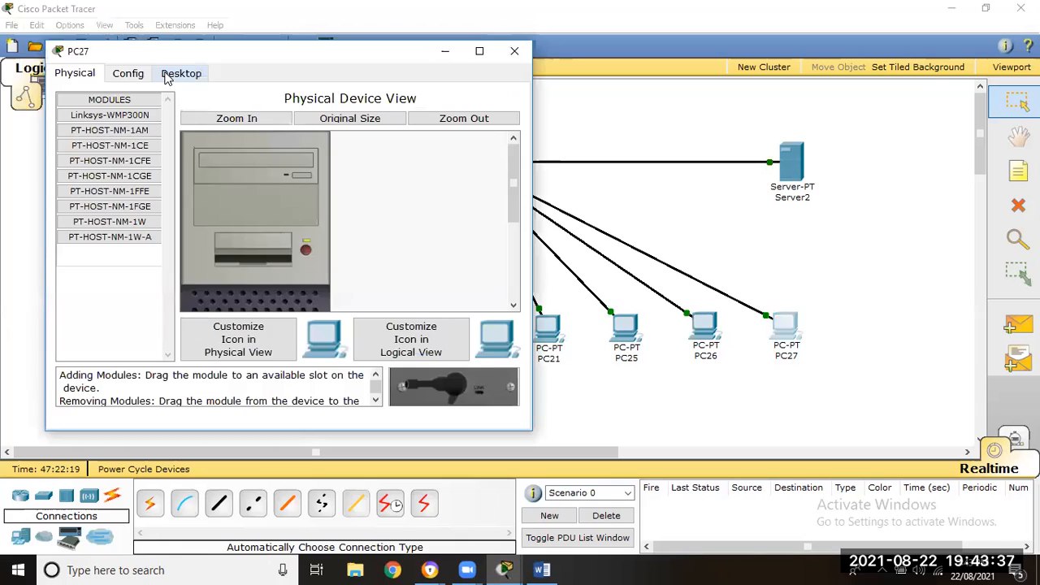
{"action": "left_click", "coordinate": [171, 76]}
{"action": "left_click", "coordinate": [136, 146]}
{"action": "left_click", "coordinate": [108, 147]}
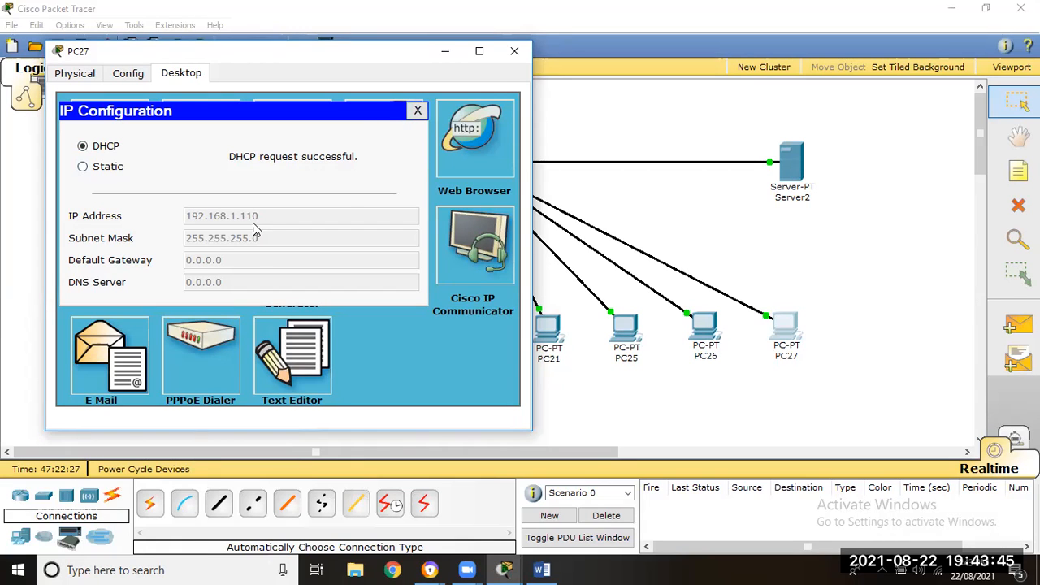
{"action": "left_click", "coordinate": [418, 109]}
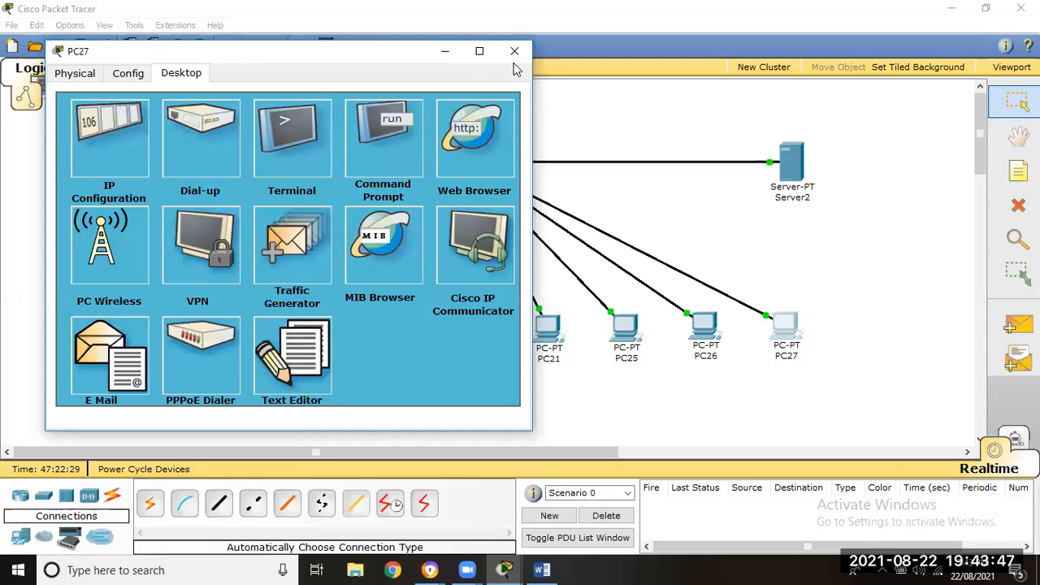
{"action": "left_click", "coordinate": [515, 52]}
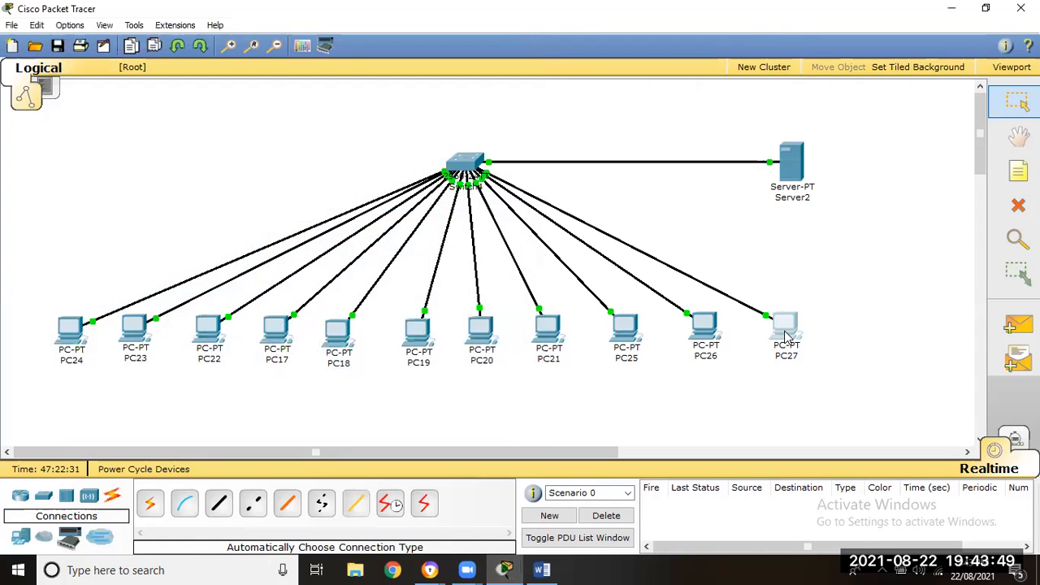
- Nudge PC25, PC26 and PC27 slightly downward in the row of PCs
{"action": "left_click_drag", "start_coordinate": [700, 335], "coordinate": [702, 339]}
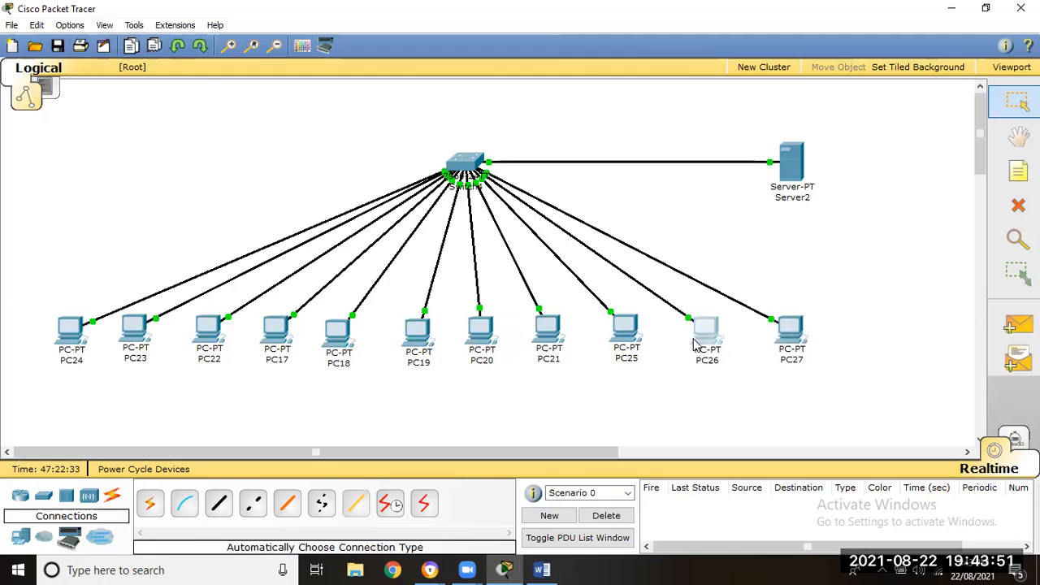
{"action": "left_click_drag", "start_coordinate": [621, 331], "coordinate": [621, 335]}
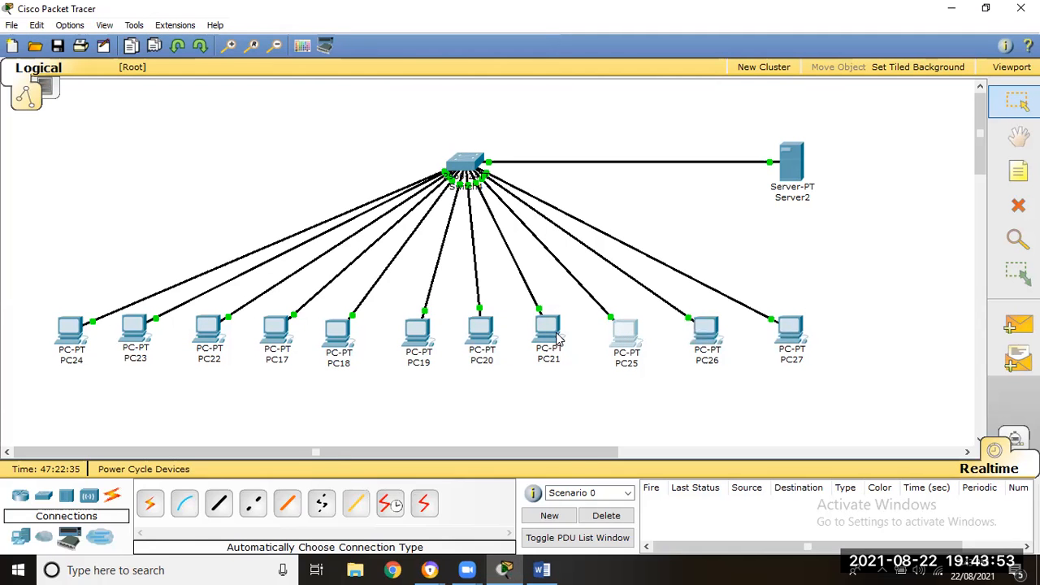
{"action": "left_click", "coordinate": [543, 335]}
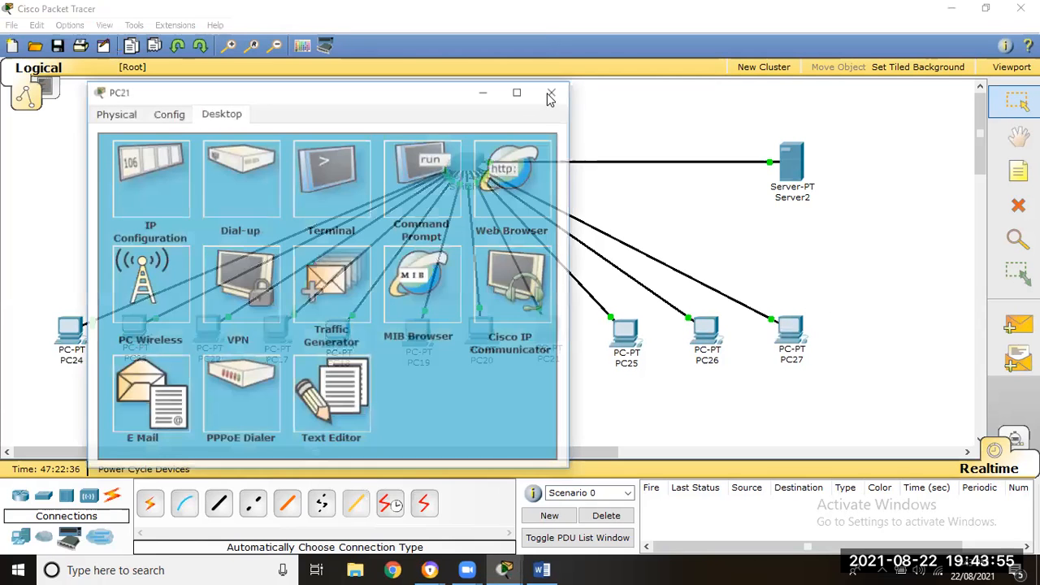
{"action": "left_click_drag", "start_coordinate": [901, 111], "coordinate": [21, 395]}
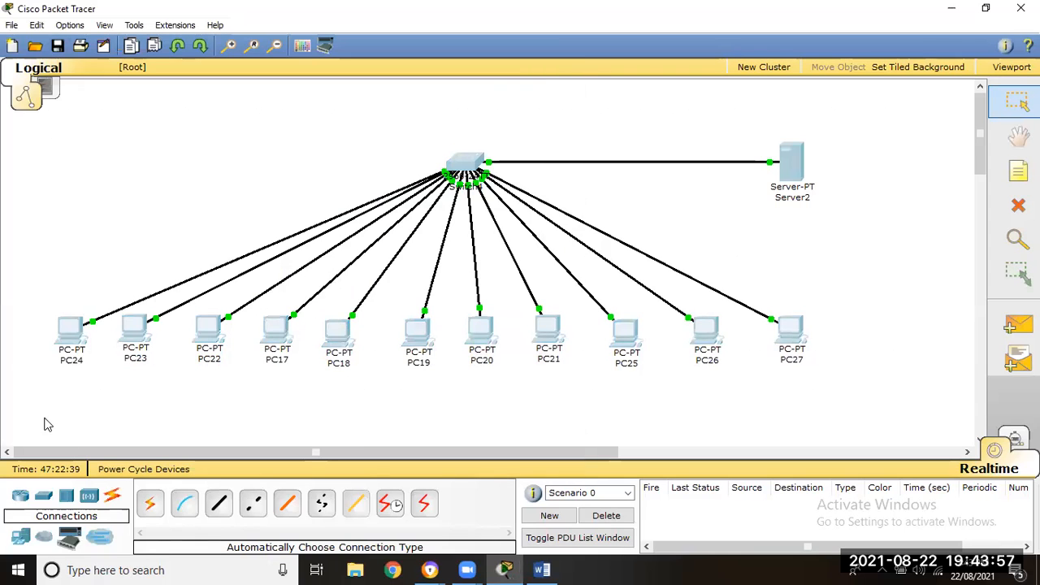
{"action": "left_click", "coordinate": [94, 408]}
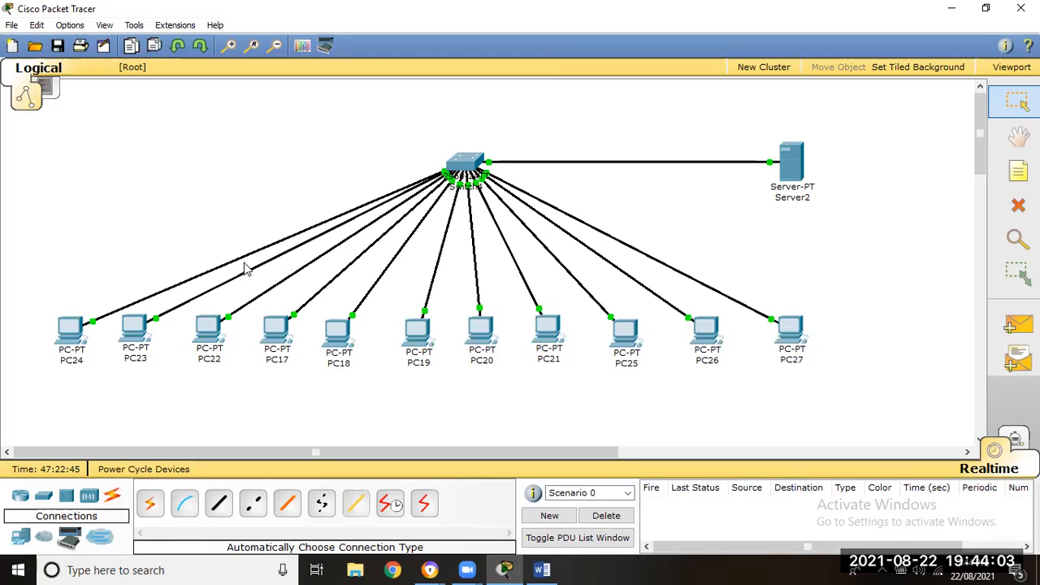
- Shift PC19, PC20, PC21, PC25, PC26 and PC27 slightly towards PC18 to even out the row's spacing
{"action": "left_click_drag", "start_coordinate": [421, 341], "coordinate": [406, 343]}
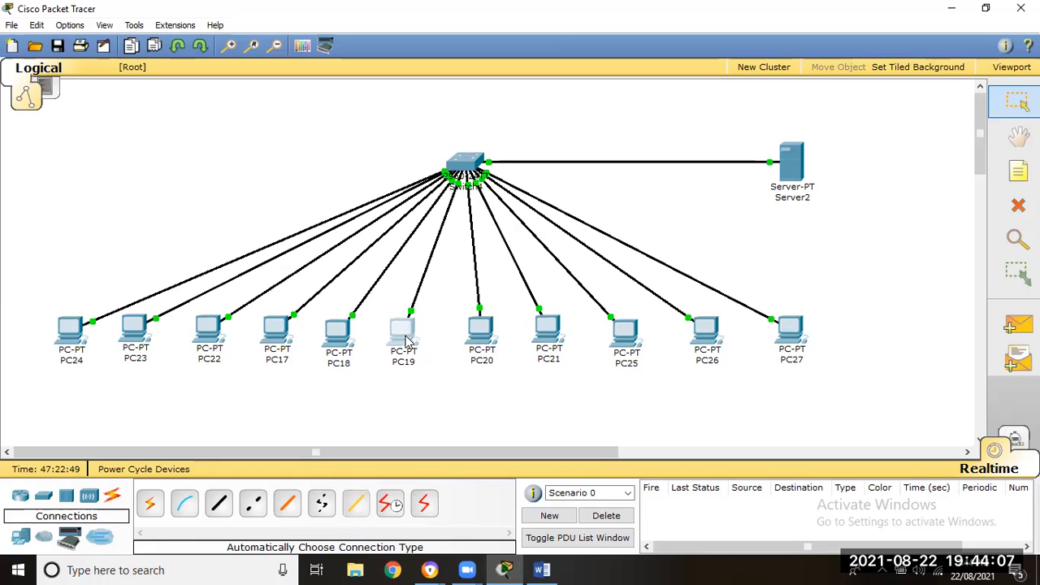
{"action": "left_click_drag", "start_coordinate": [498, 348], "coordinate": [535, 333]}
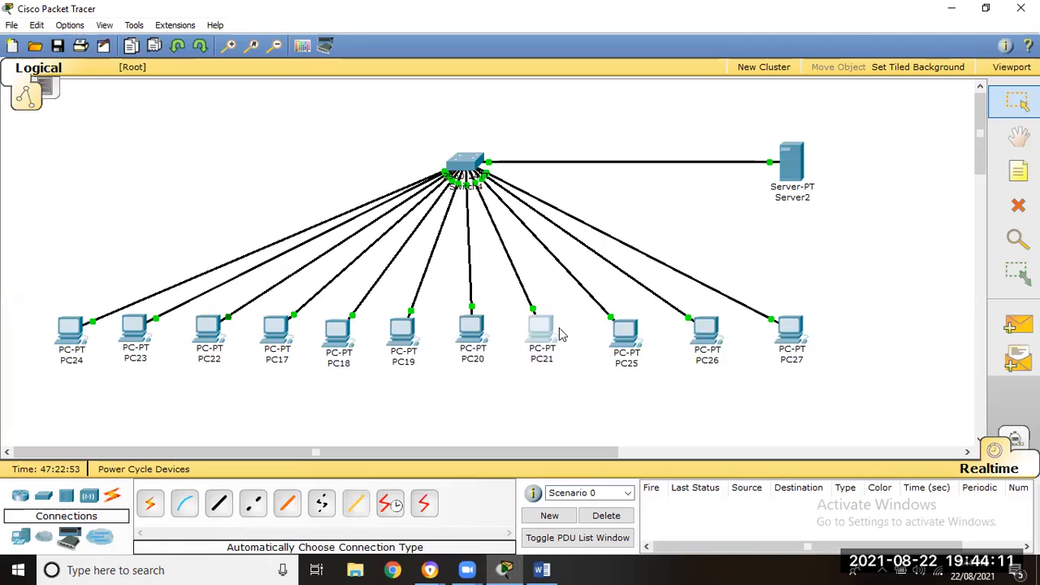
{"action": "left_click_drag", "start_coordinate": [633, 338], "coordinate": [624, 337]}
{"action": "left_click_drag", "start_coordinate": [707, 329], "coordinate": [703, 329]}
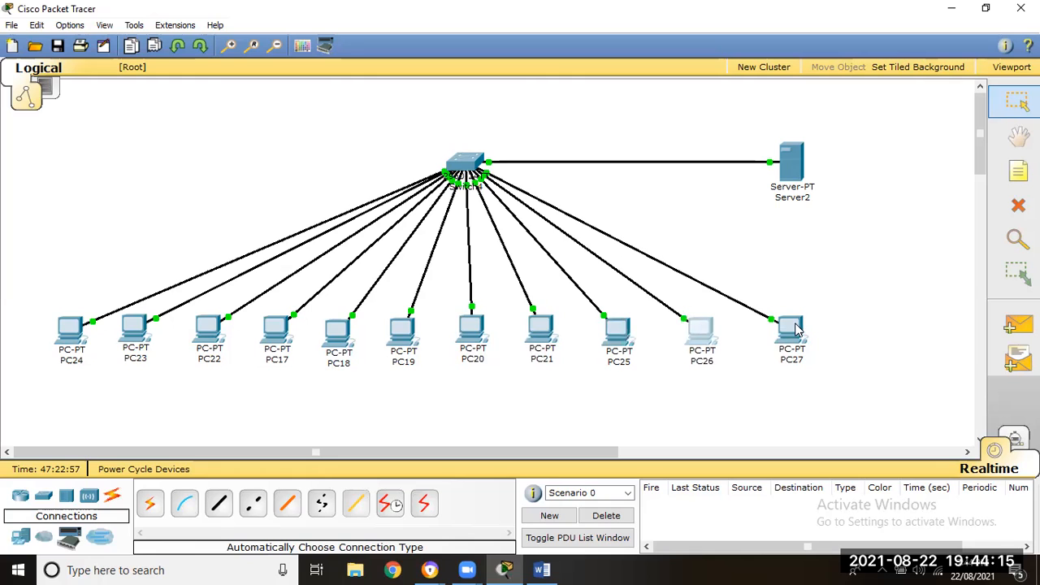
{"action": "left_click_drag", "start_coordinate": [785, 329], "coordinate": [778, 329]}
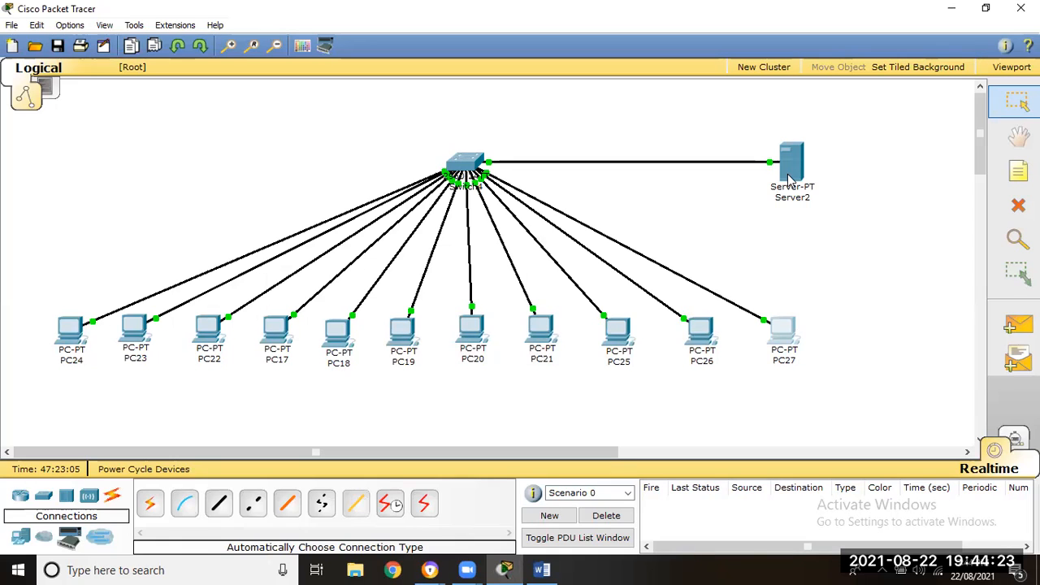
{"action": "mouse_move", "coordinate": [792, 174]}
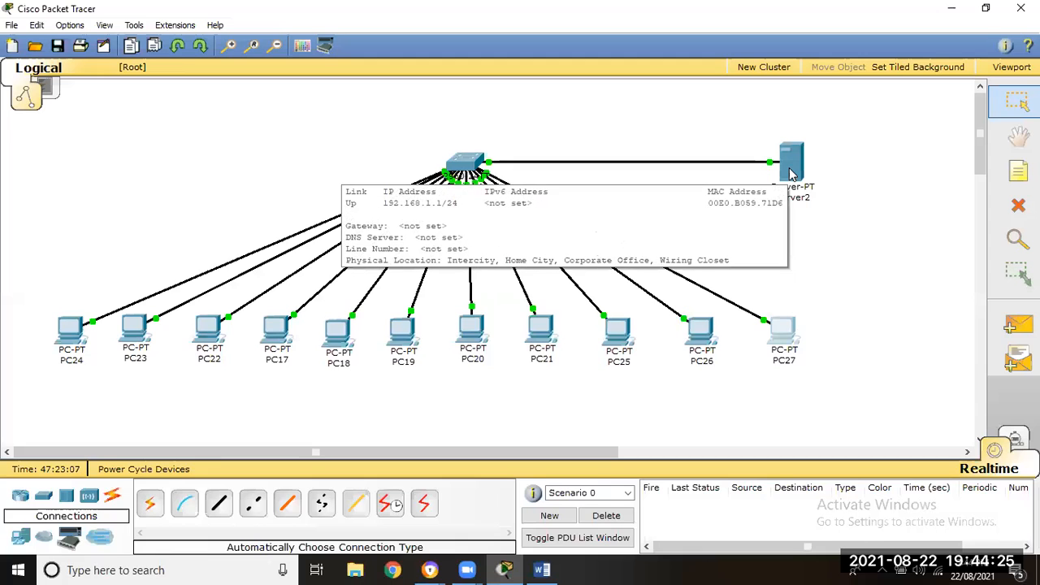
{"action": "left_click_drag", "start_coordinate": [47, 169], "coordinate": [932, 369]}
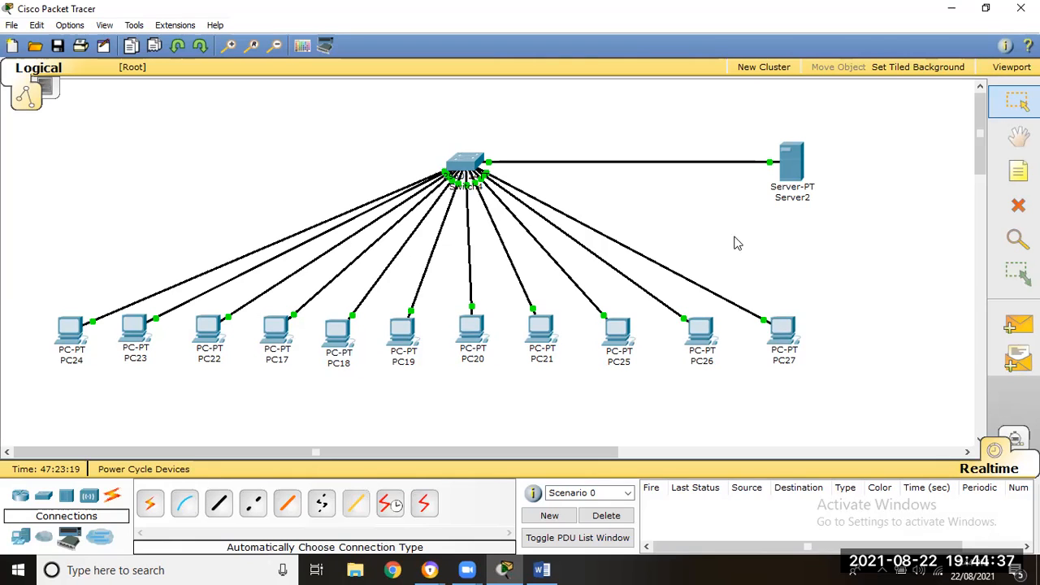
{"action": "left_click_drag", "start_coordinate": [905, 115], "coordinate": [757, 228]}
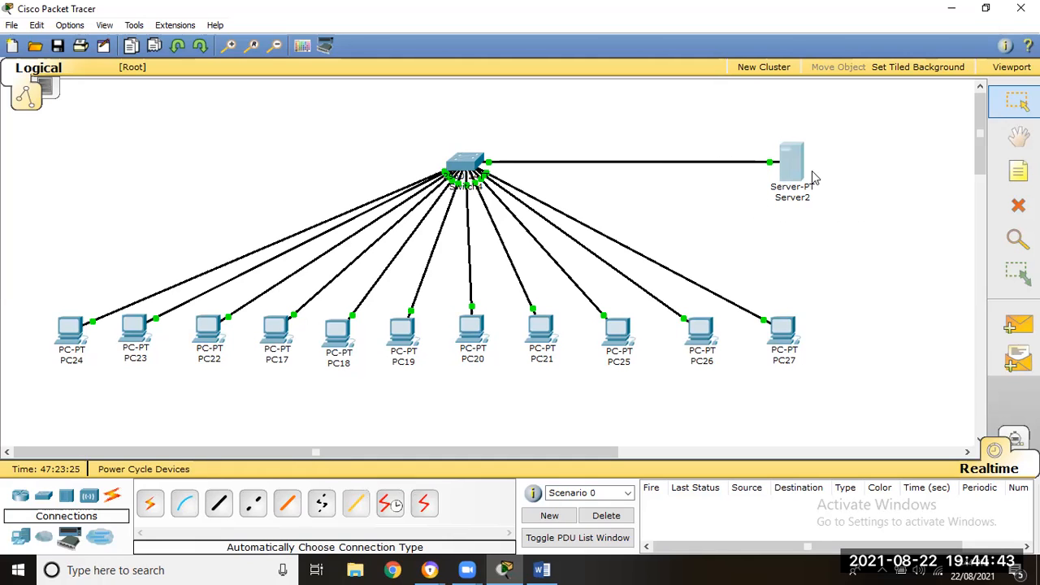
{"action": "left_click_drag", "start_coordinate": [874, 104], "coordinate": [758, 226]}
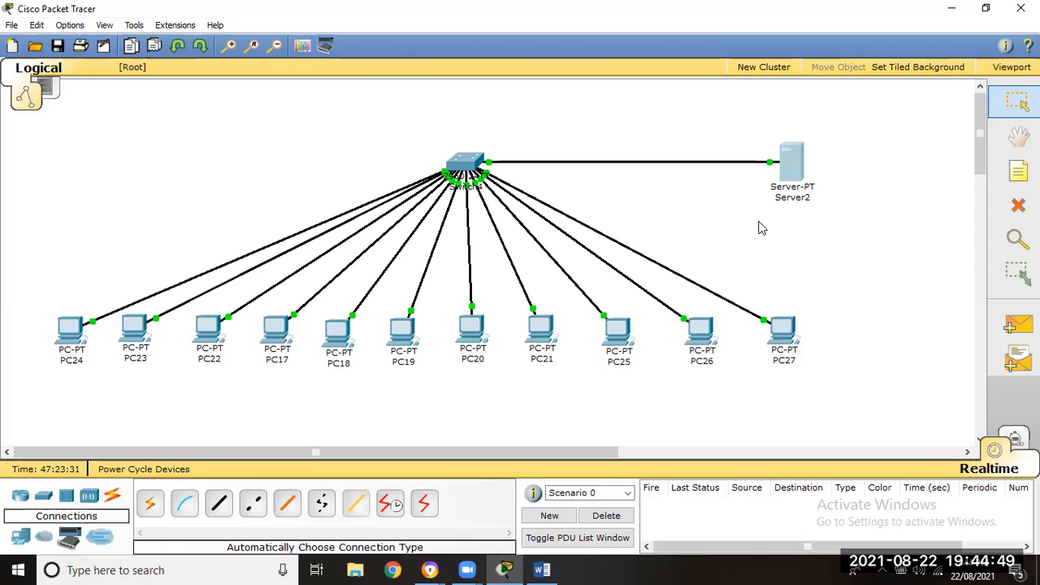
{"action": "left_click_drag", "start_coordinate": [861, 272], "coordinate": [32, 394]}
{"action": "left_click_drag", "start_coordinate": [876, 295], "coordinate": [40, 375]}
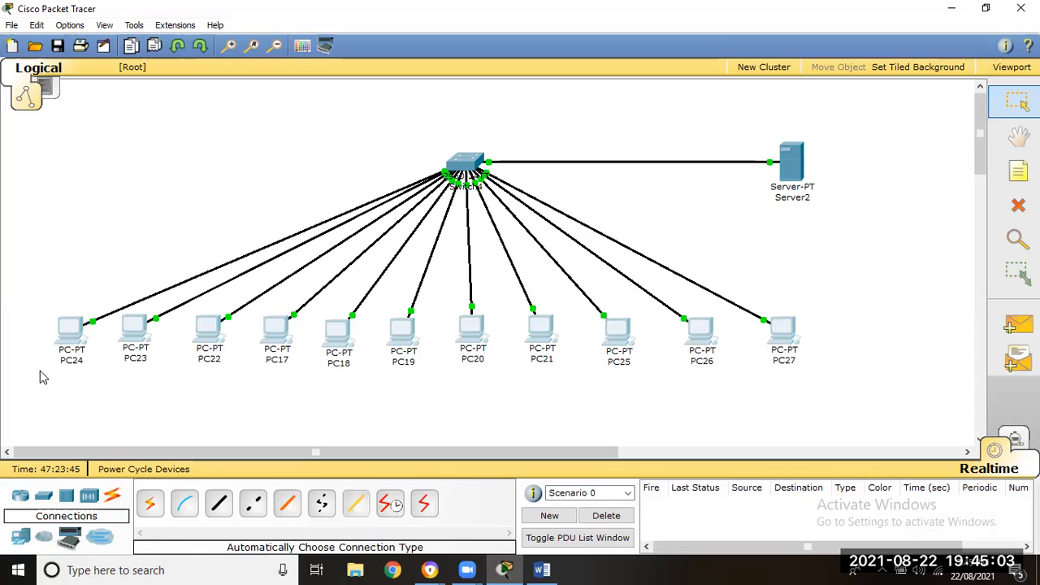
{"action": "left_click_drag", "start_coordinate": [883, 267], "coordinate": [40, 393]}
{"action": "left_click_drag", "start_coordinate": [899, 302], "coordinate": [41, 379]}
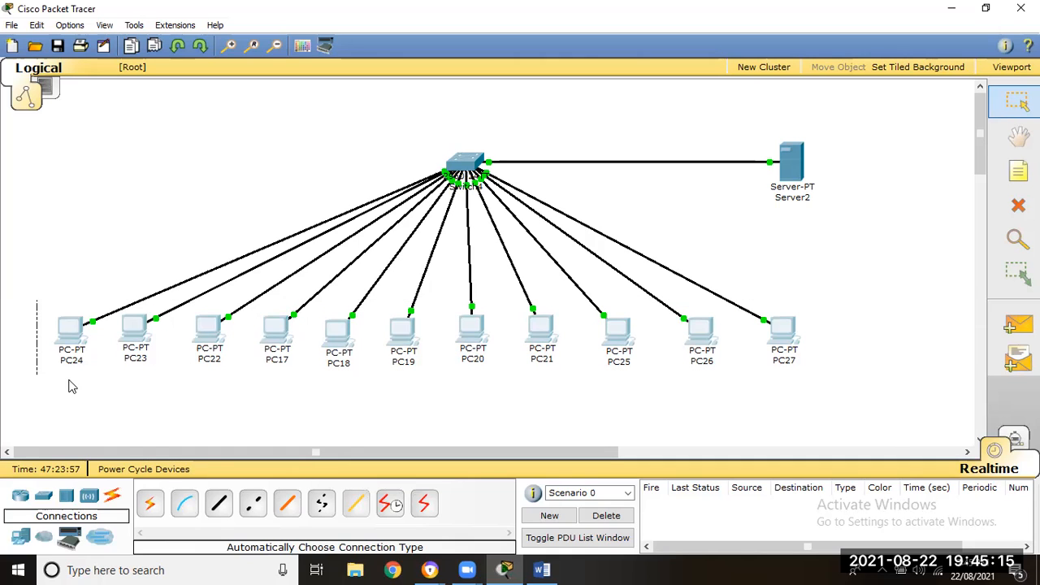
{"action": "left_click_drag", "start_coordinate": [917, 129], "coordinate": [715, 206]}
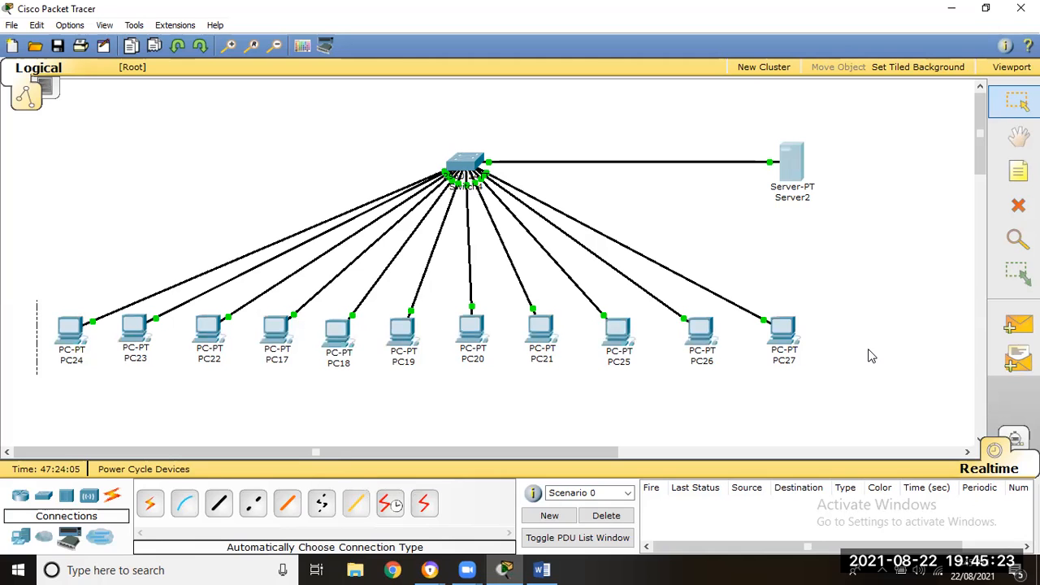
{"action": "left_click_drag", "start_coordinate": [865, 115], "coordinate": [27, 378]}
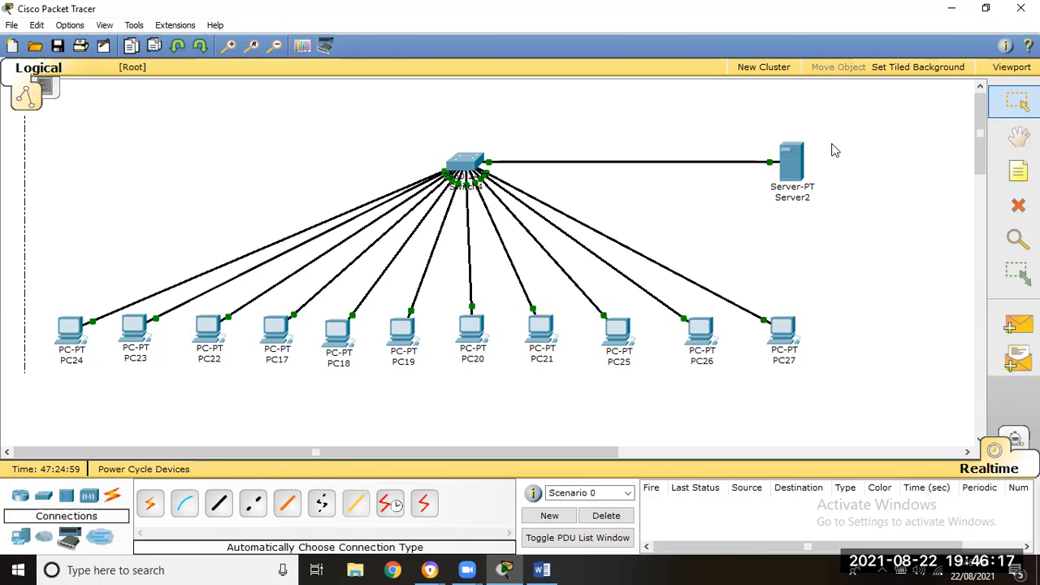
- Move Server2 slightly farther away from Switch4, keeping its link horizontal
{"action": "left_click_drag", "start_coordinate": [802, 168], "coordinate": [828, 168]}
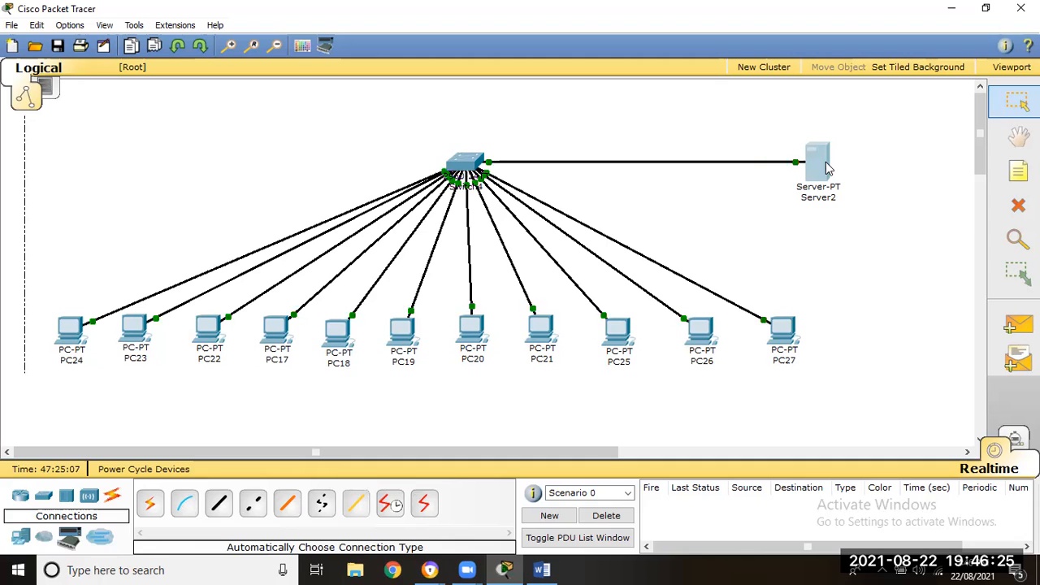
{"action": "left_click_drag", "start_coordinate": [841, 285], "coordinate": [44, 411]}
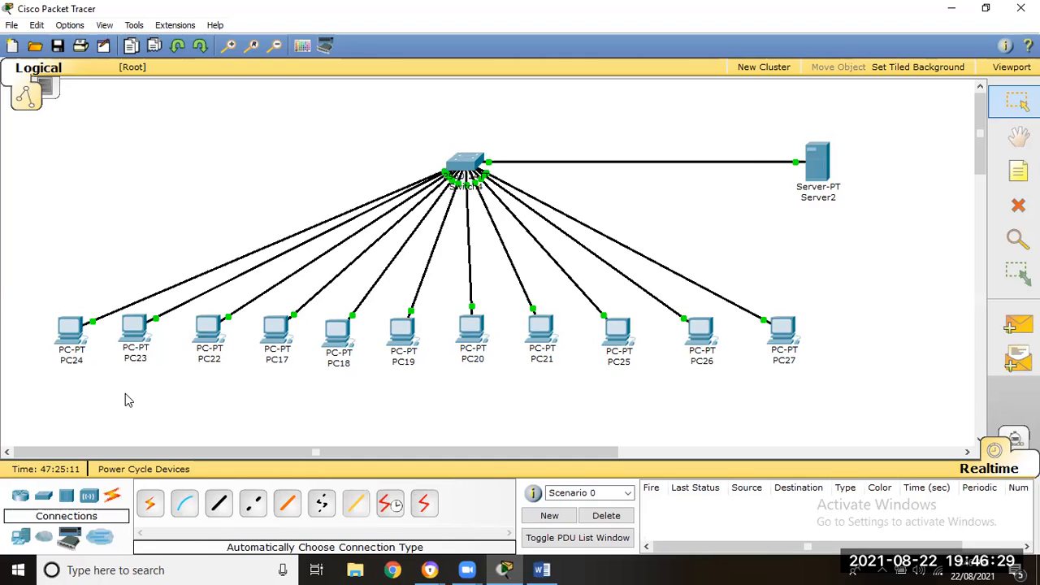